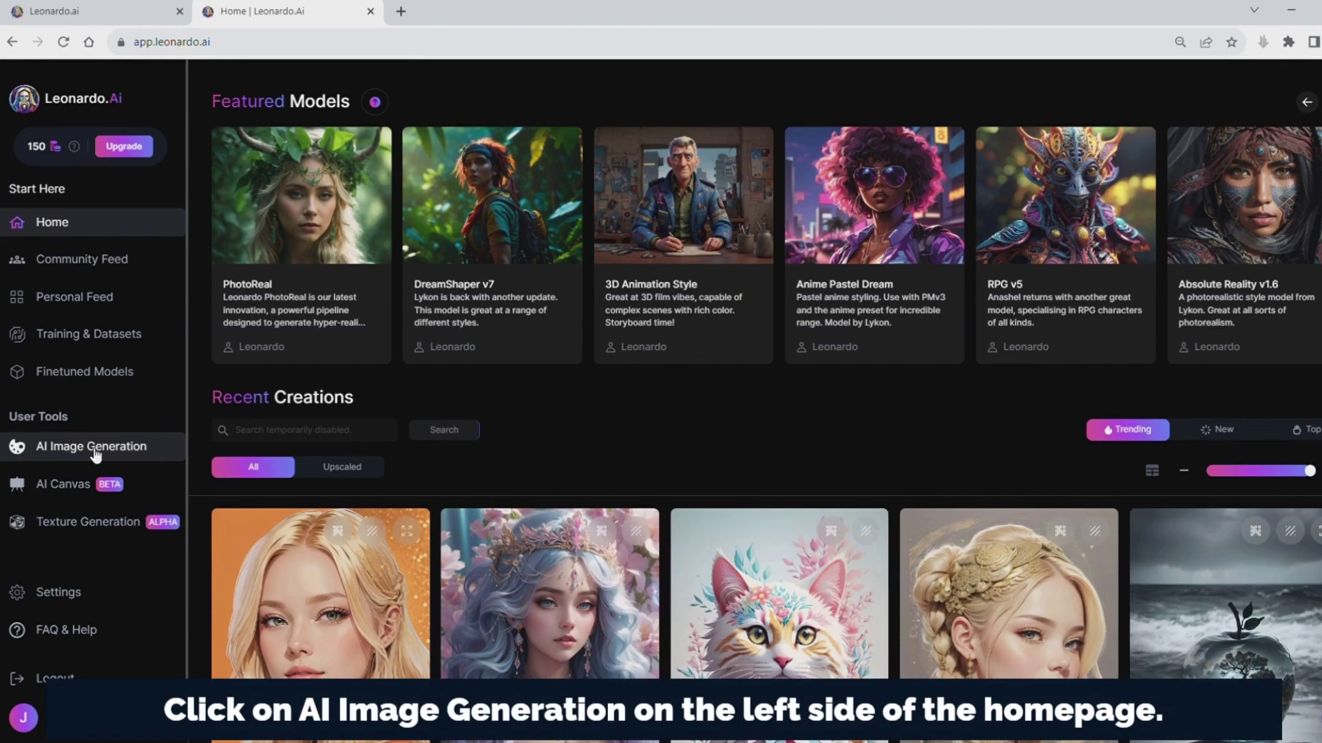
Open AI Image Generation and try to turn on the Alchemy feature, then return to the home page
click(96, 451)
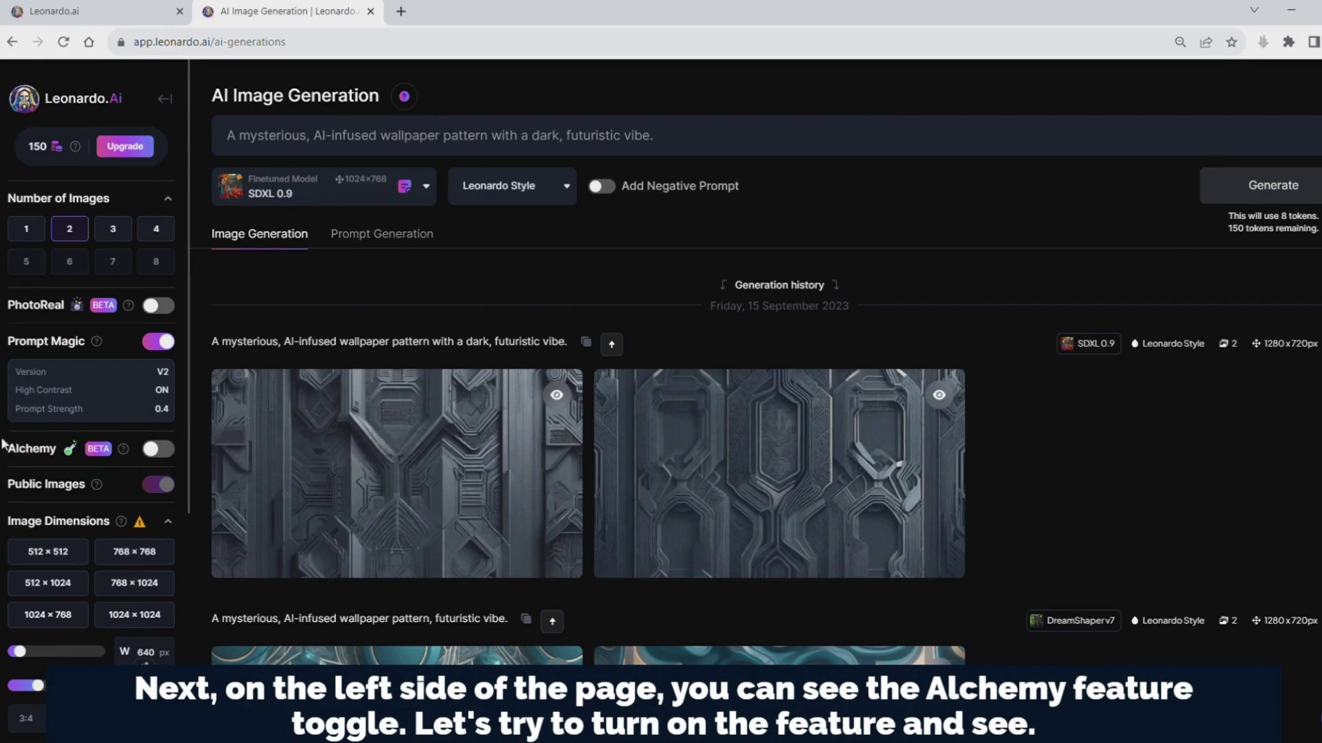
mouse_move(164, 454)
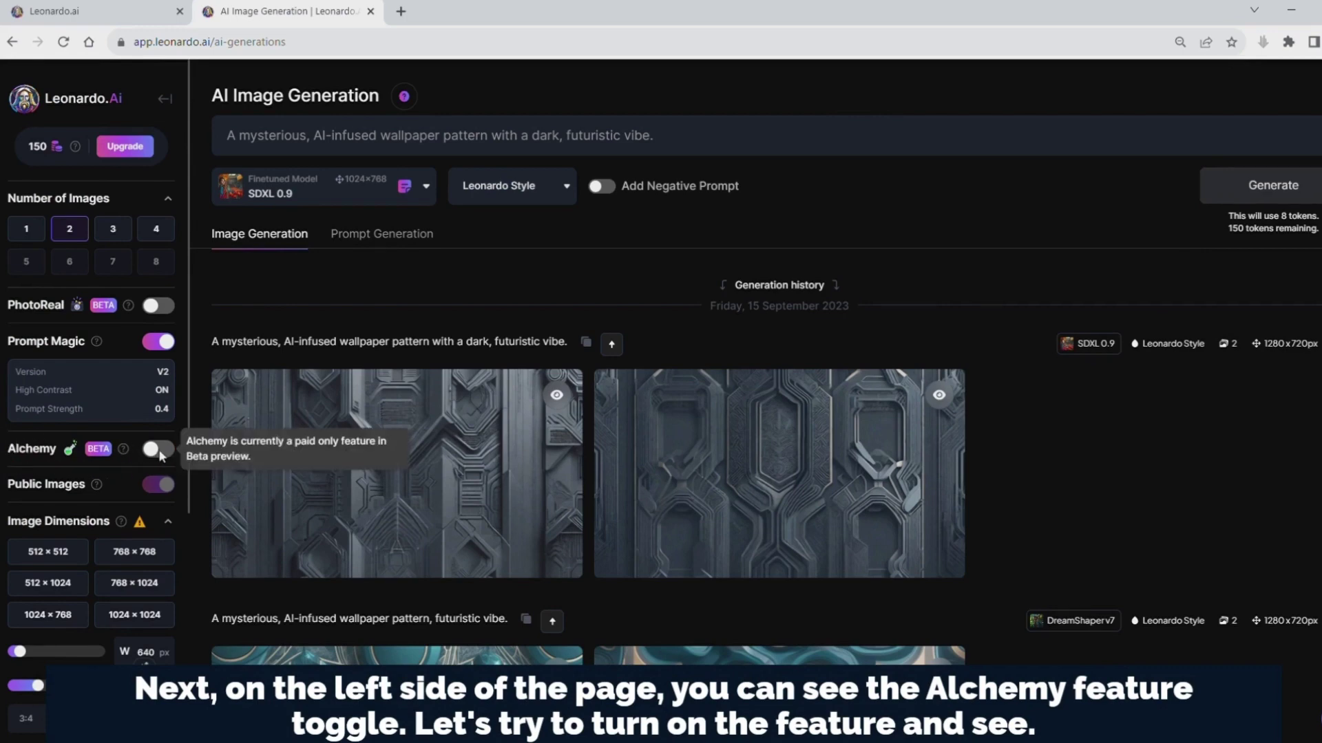
click(159, 451)
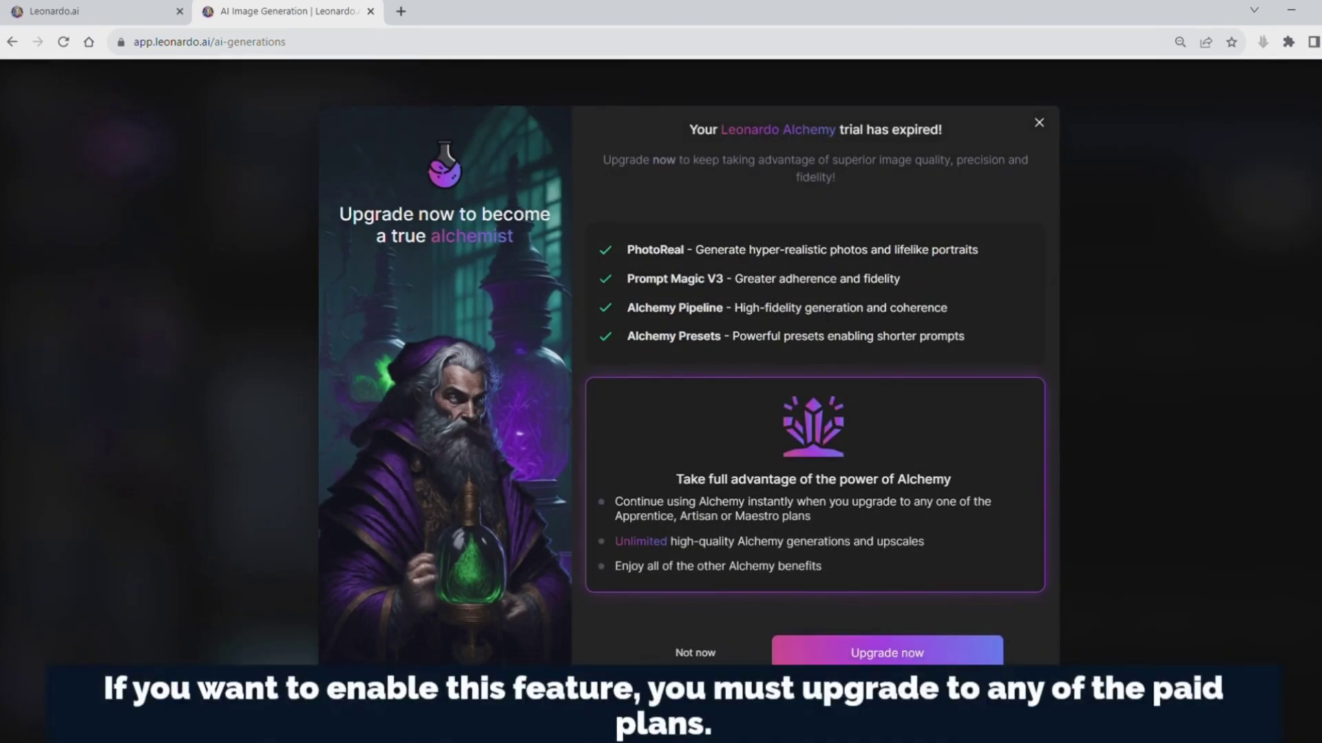
drag(615, 502, 813, 518)
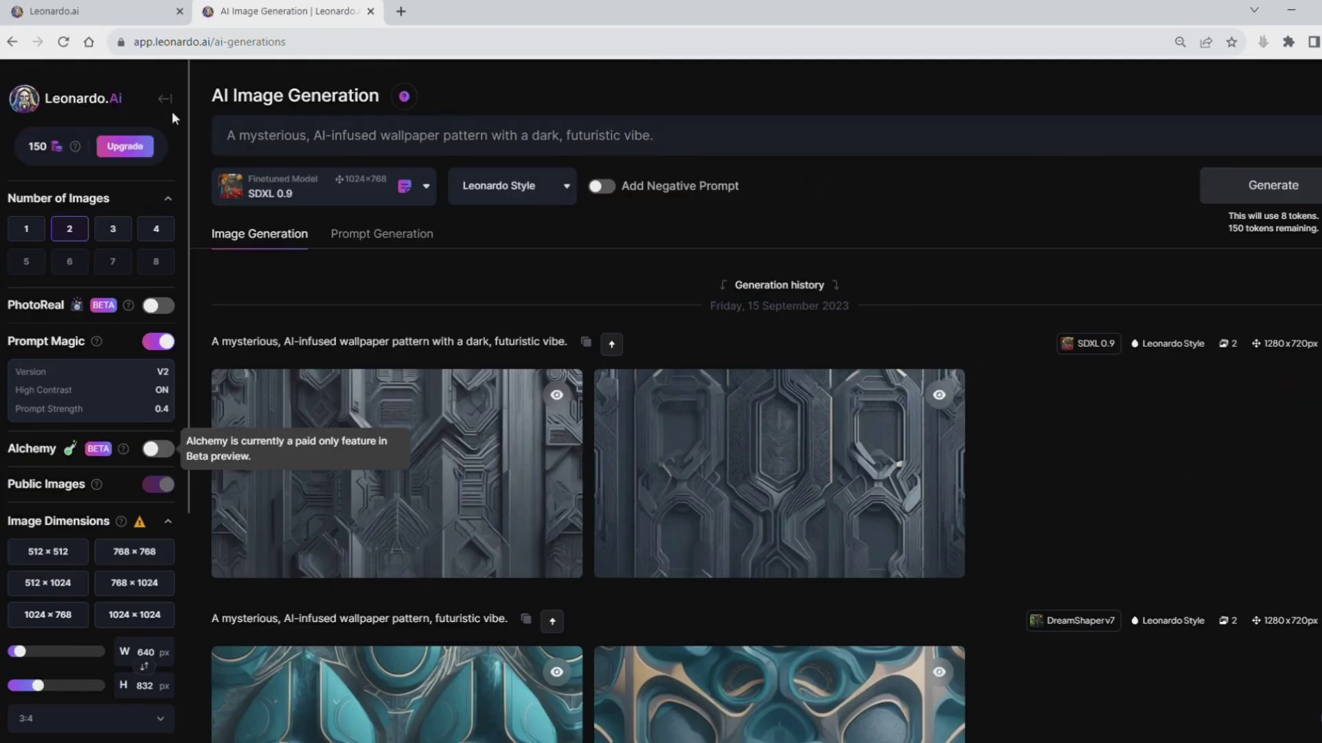
click(167, 100)
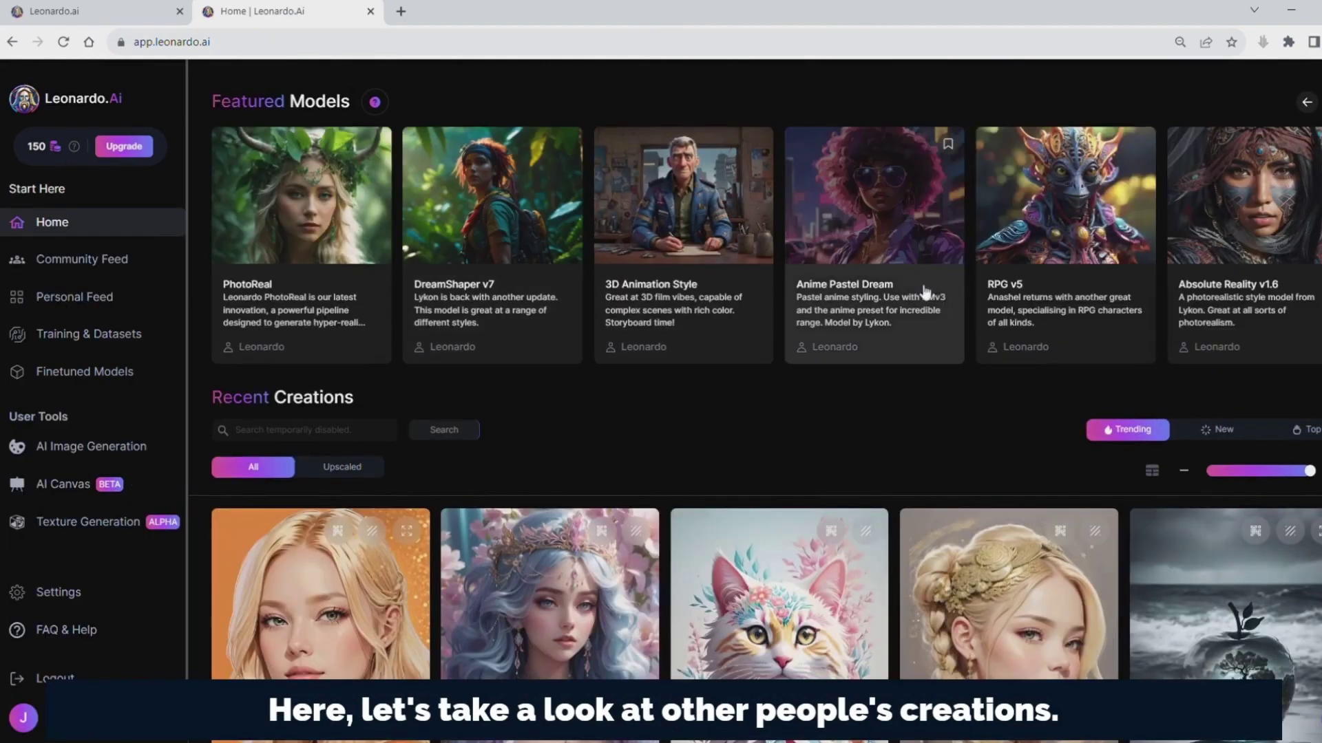
Browse the trending recent creations and examine the prompt and generation details of the pirate ship image
scroll(997, 391, down, 4)
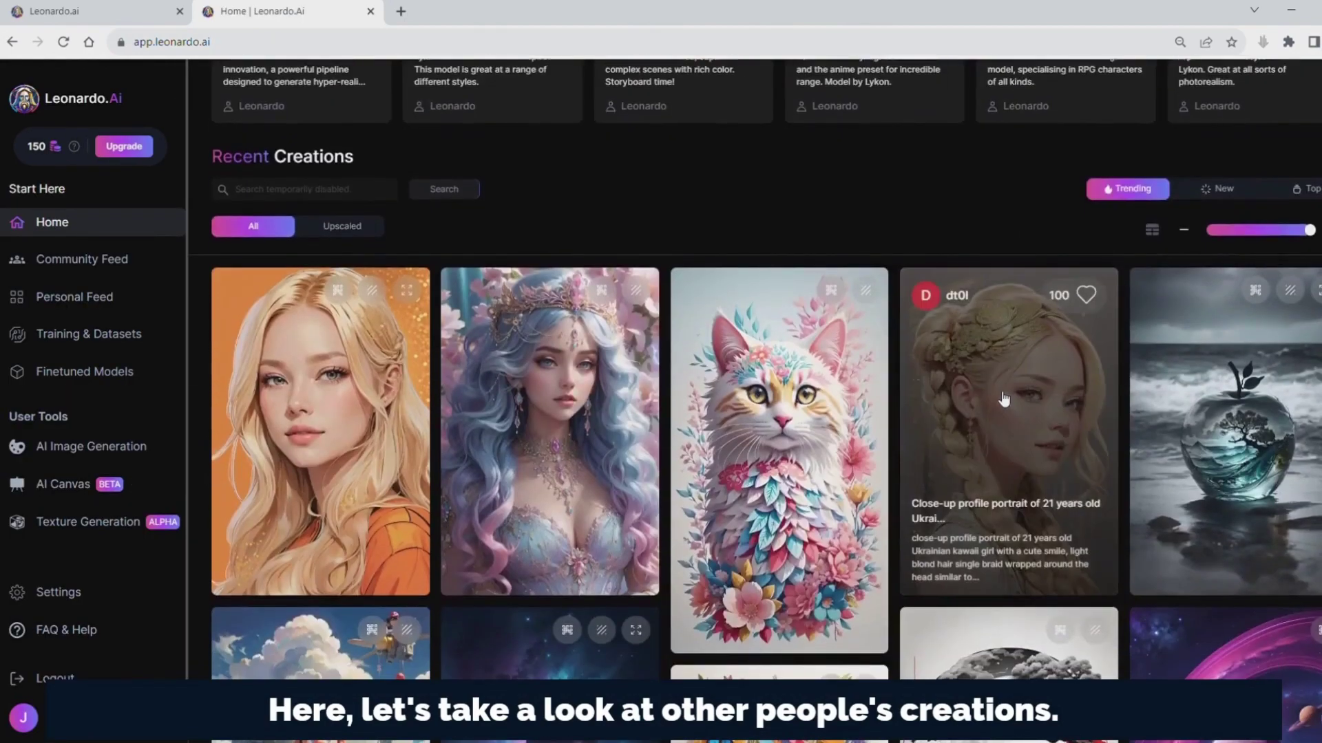
scroll(640, 487, down, 2)
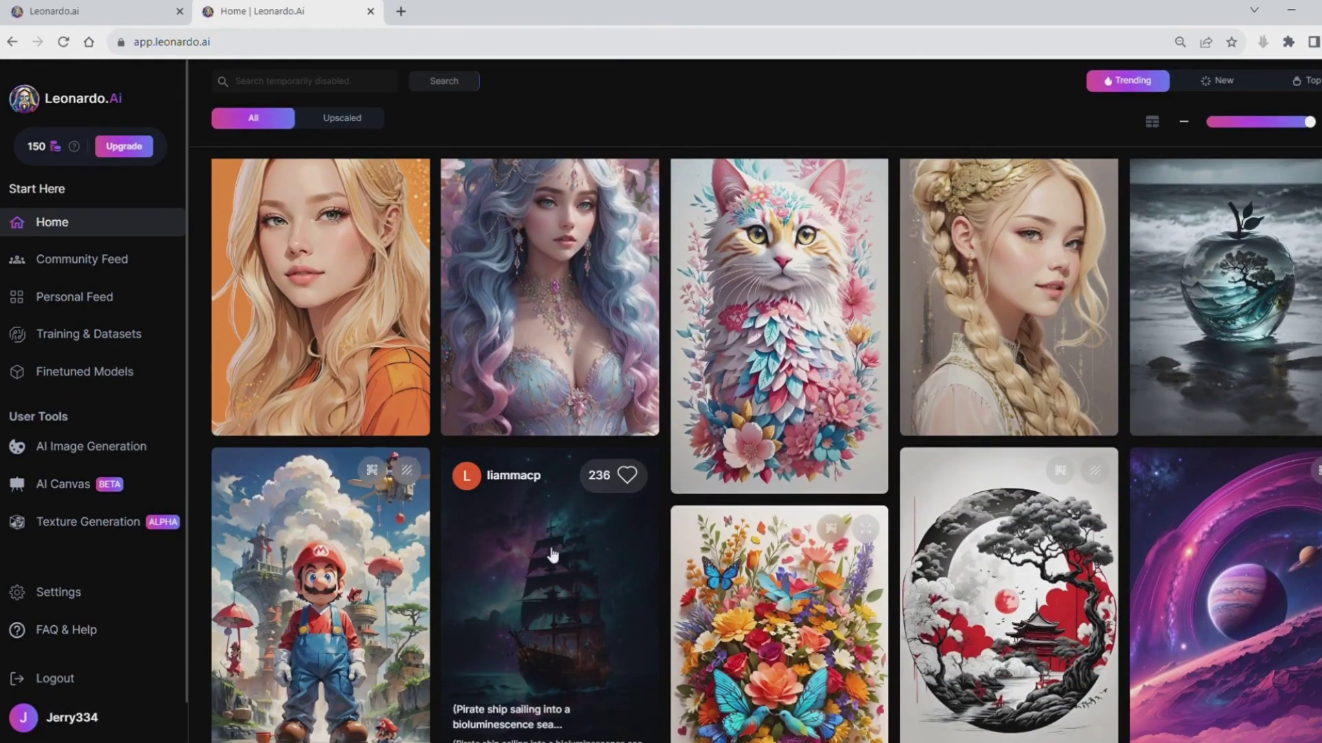
click(552, 555)
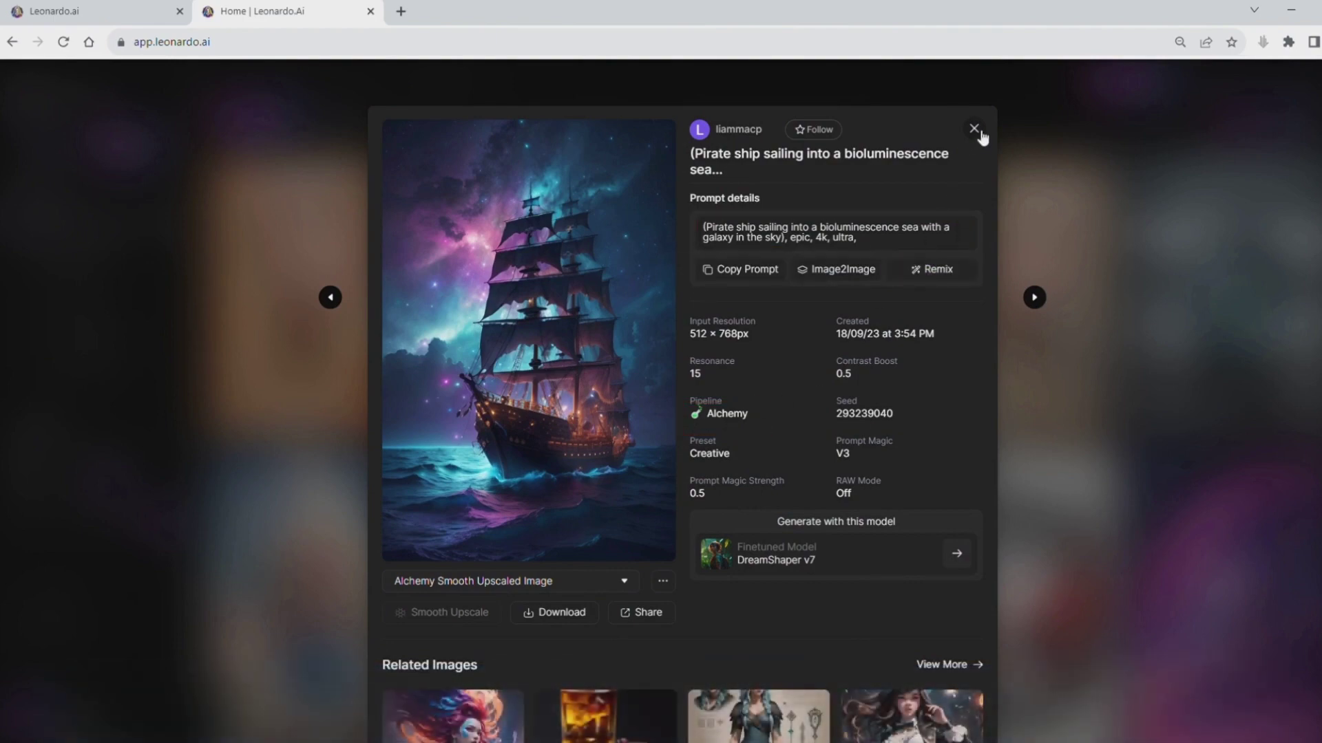
click(974, 129)
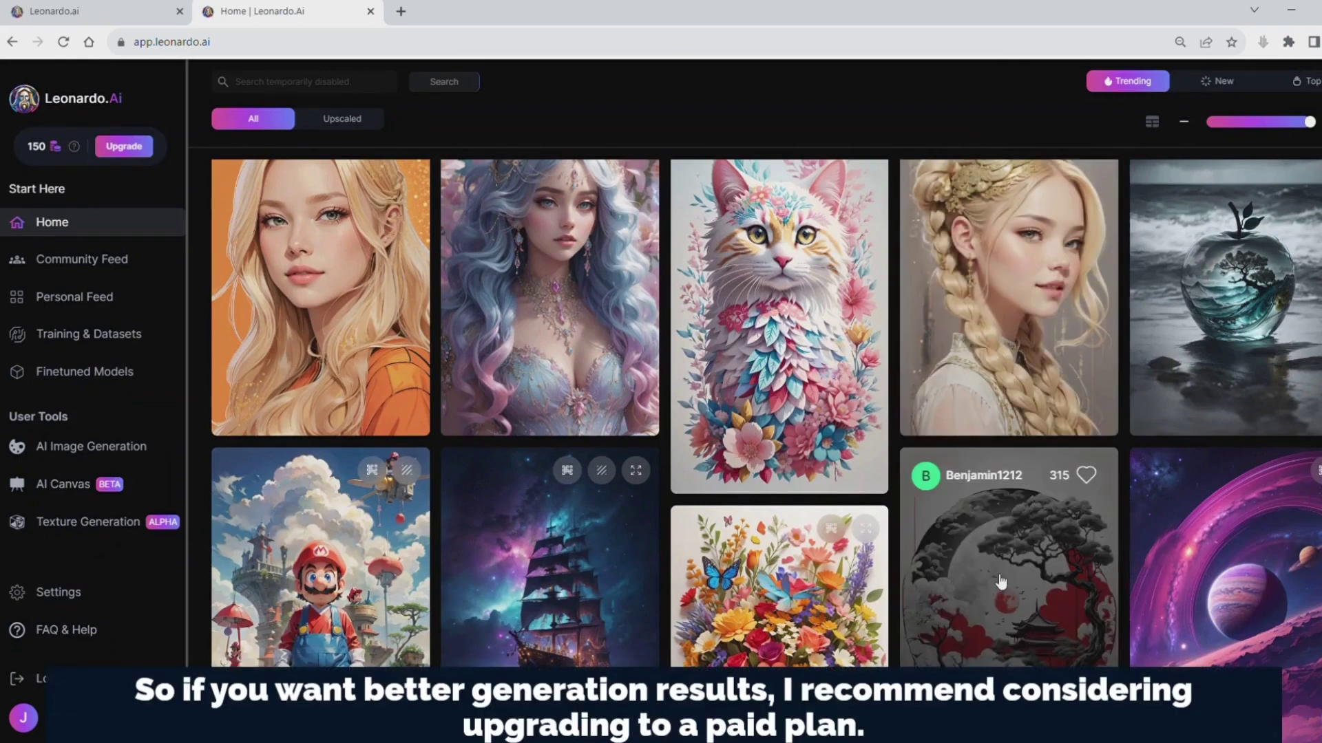
click(994, 572)
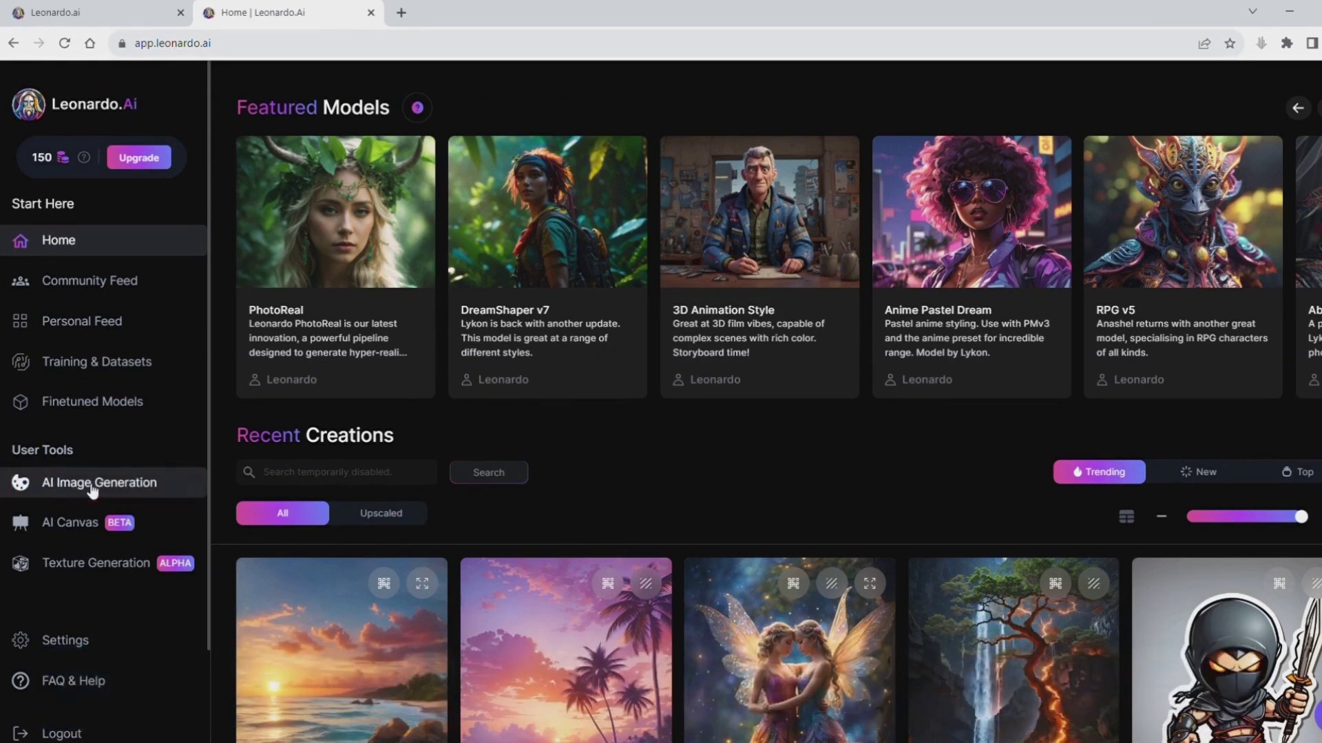
Open AI Image Generation and choose Leonardo Diffusion as the finetuned model
click(90, 485)
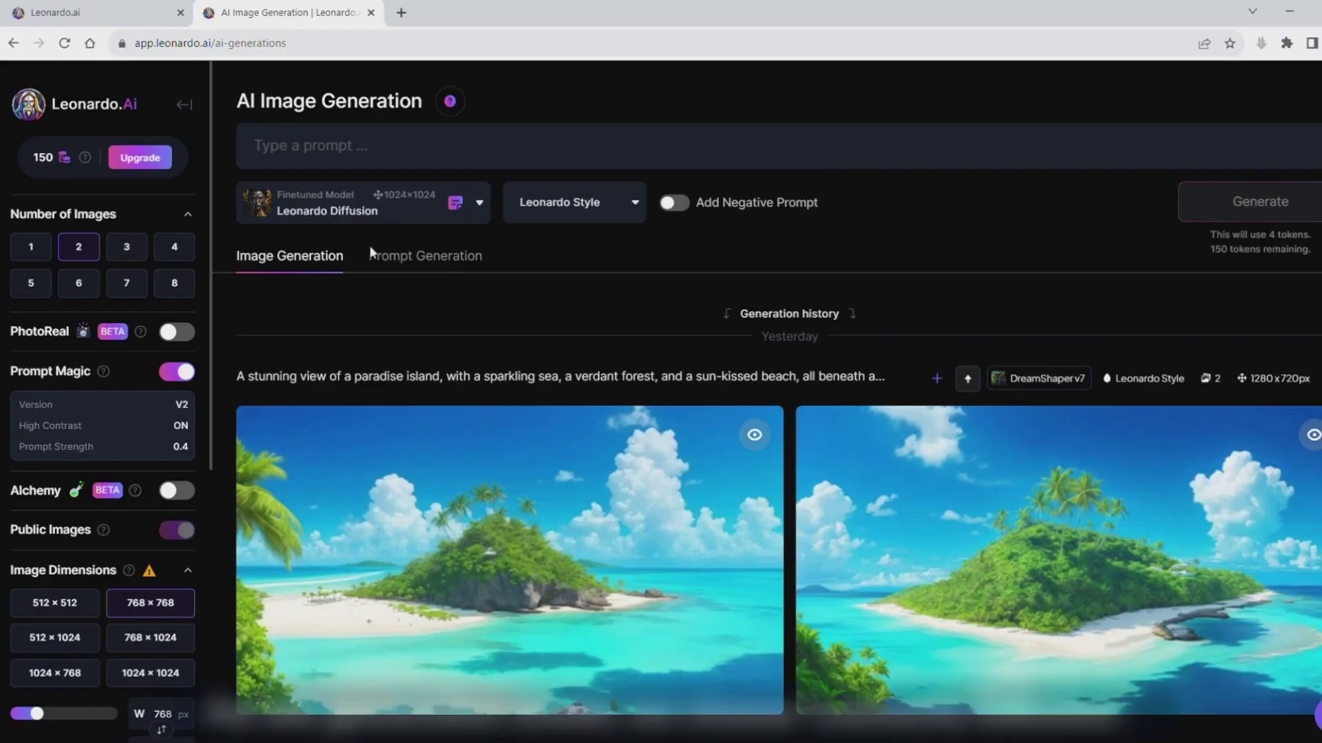
click(462, 211)
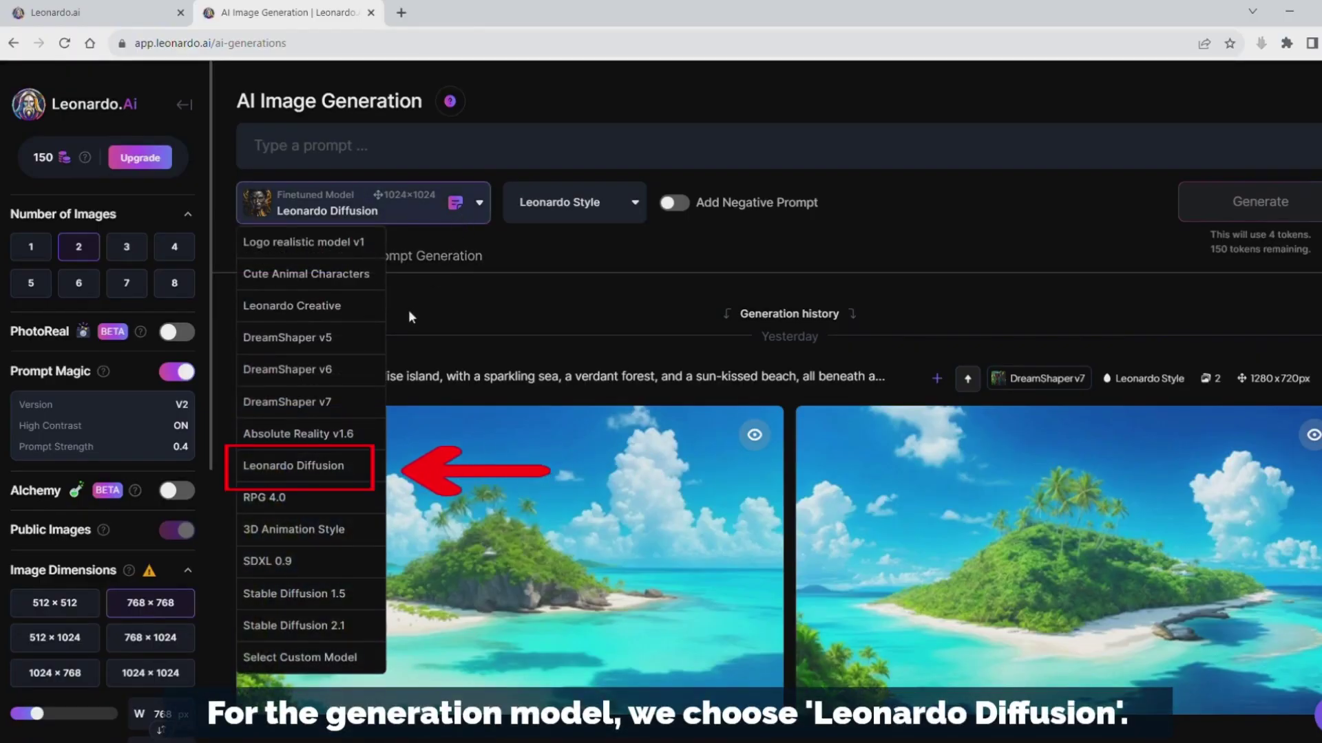
click(329, 475)
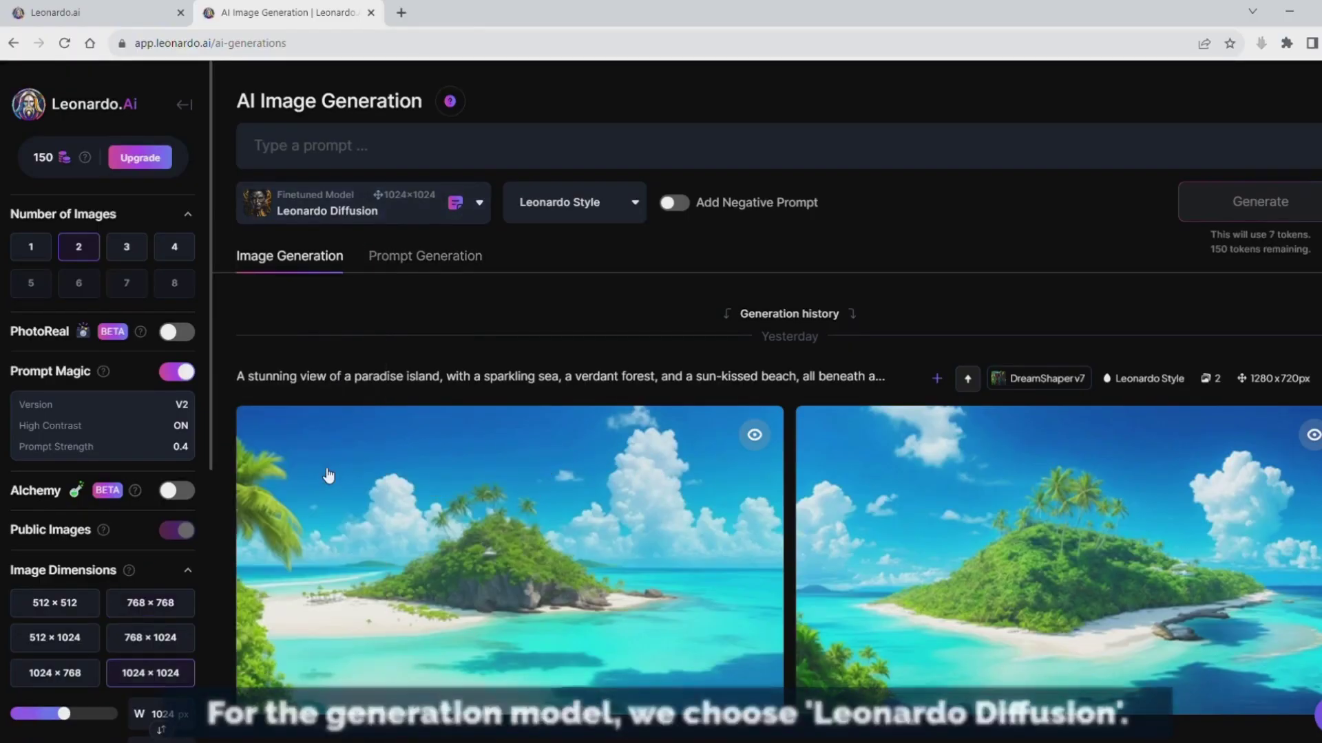
Use Prompt Generation to ideate four prompts from "2D circular logo design, colorful portrait of eagle head, goth style"
click(443, 269)
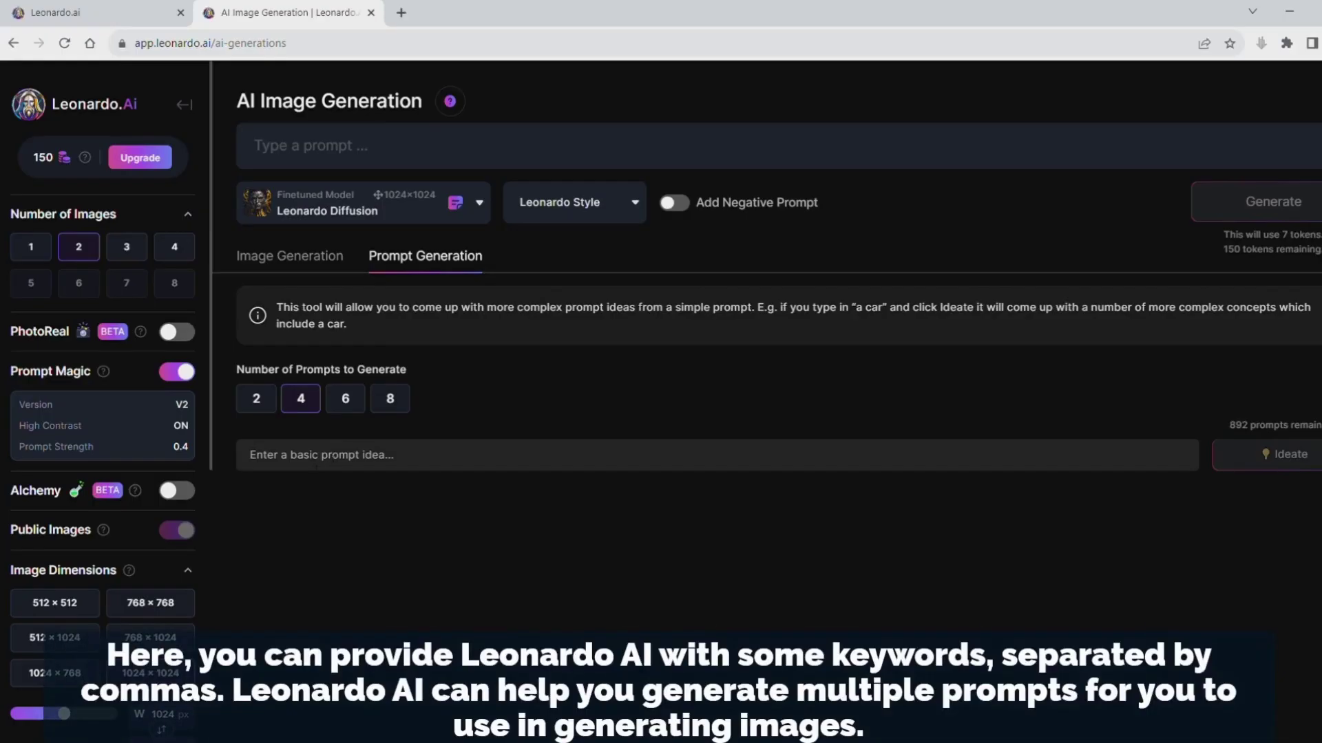
click(316, 461)
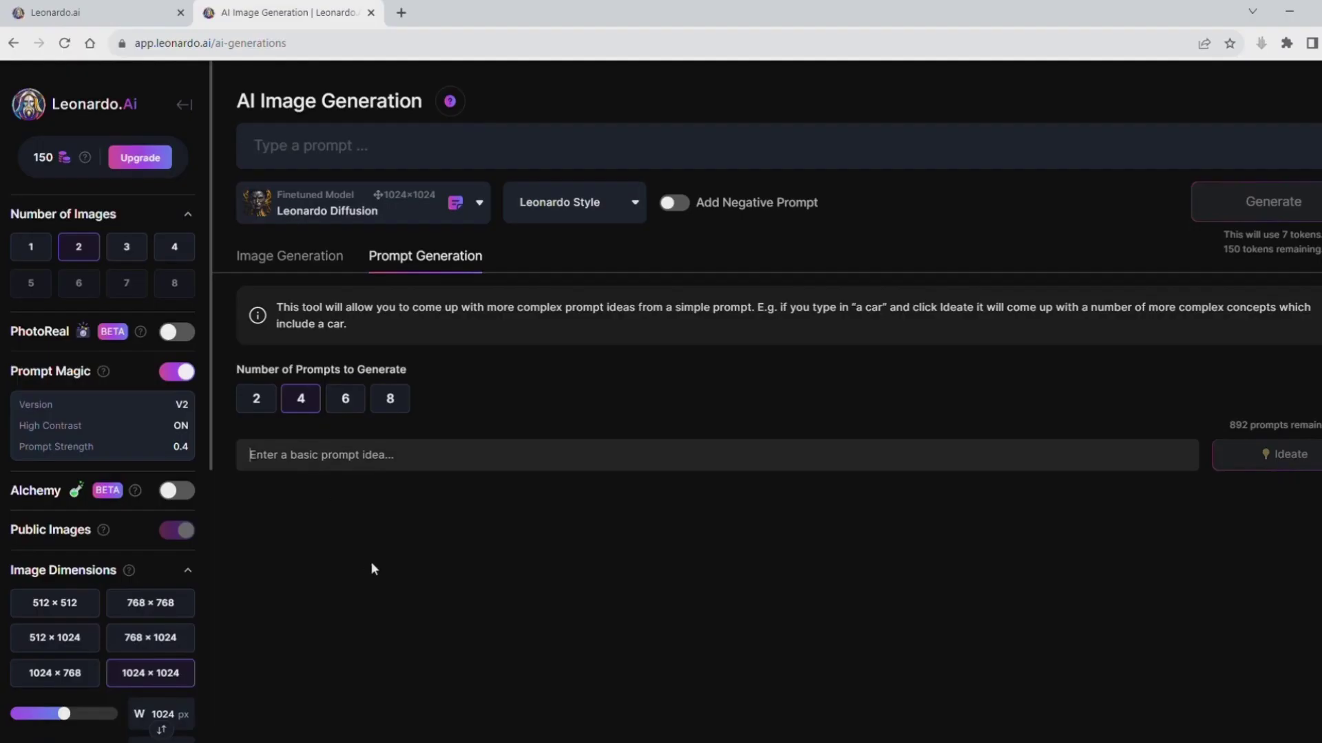
text(2D)
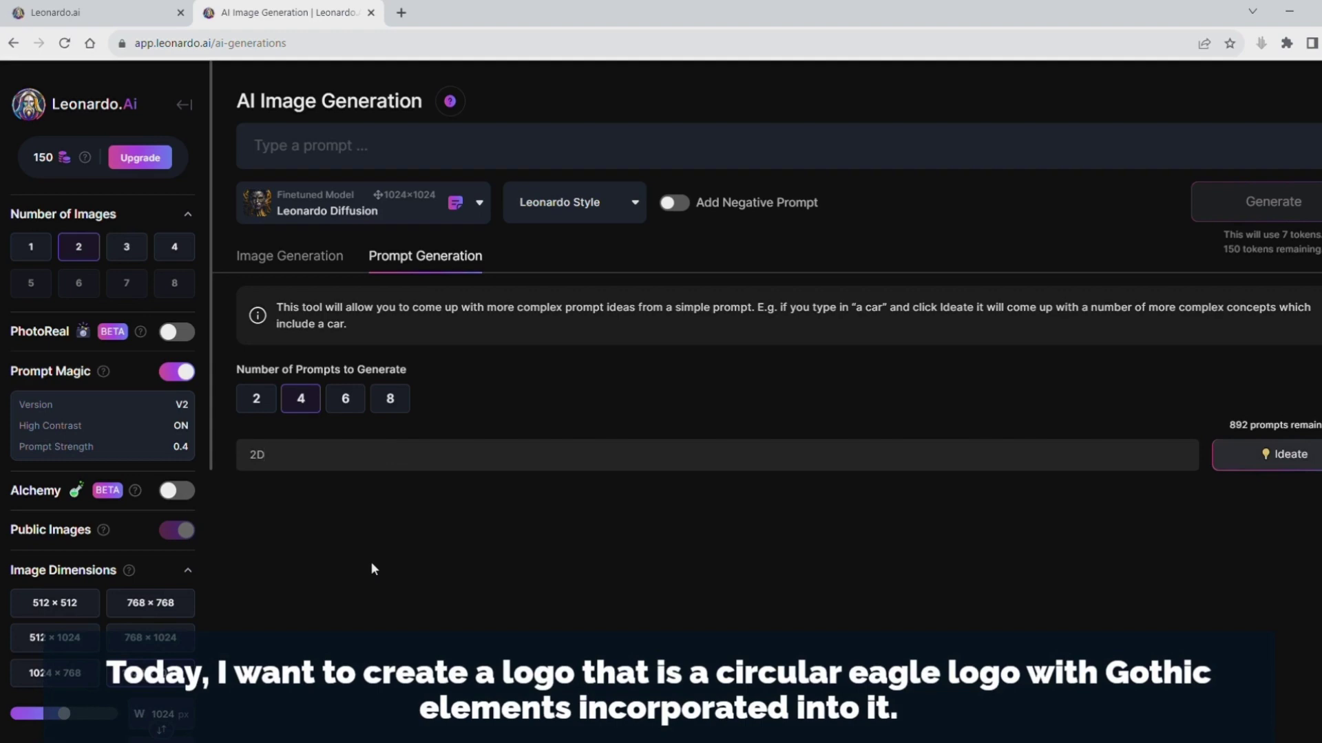
text( circular)
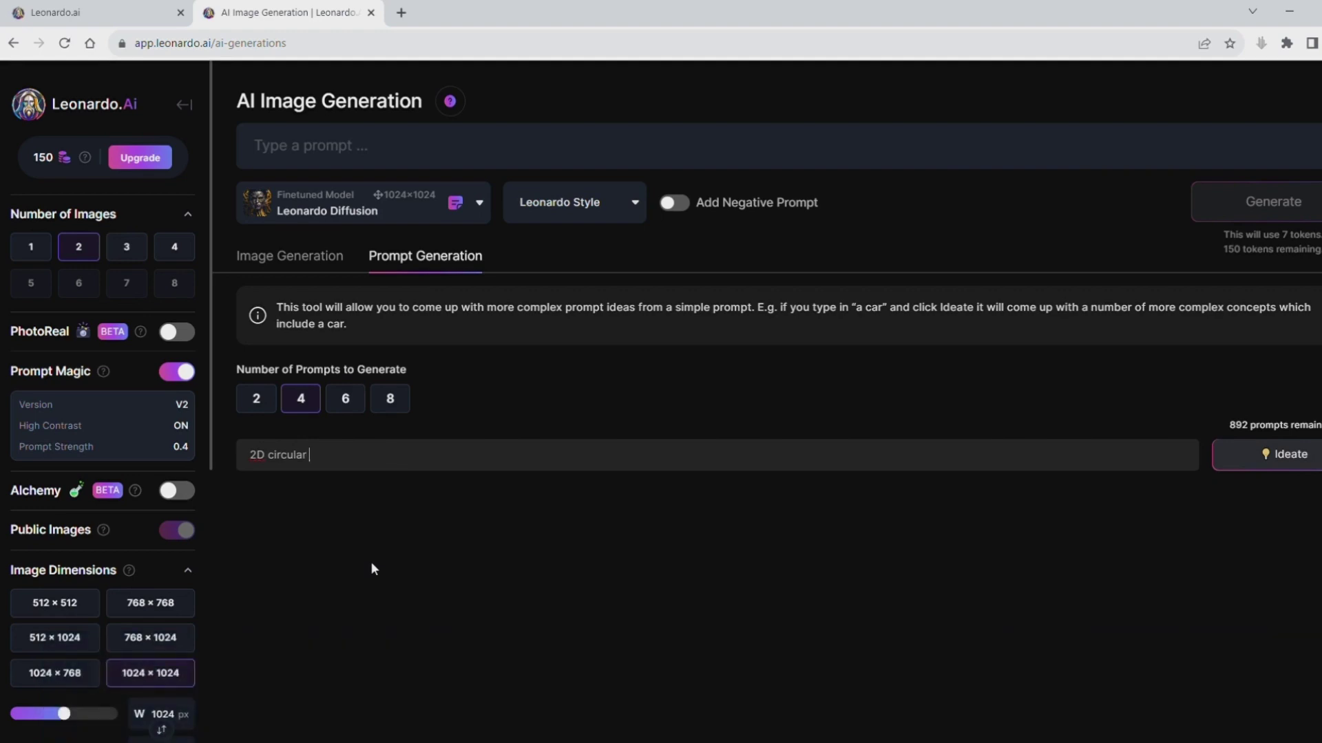
text( logo desi)
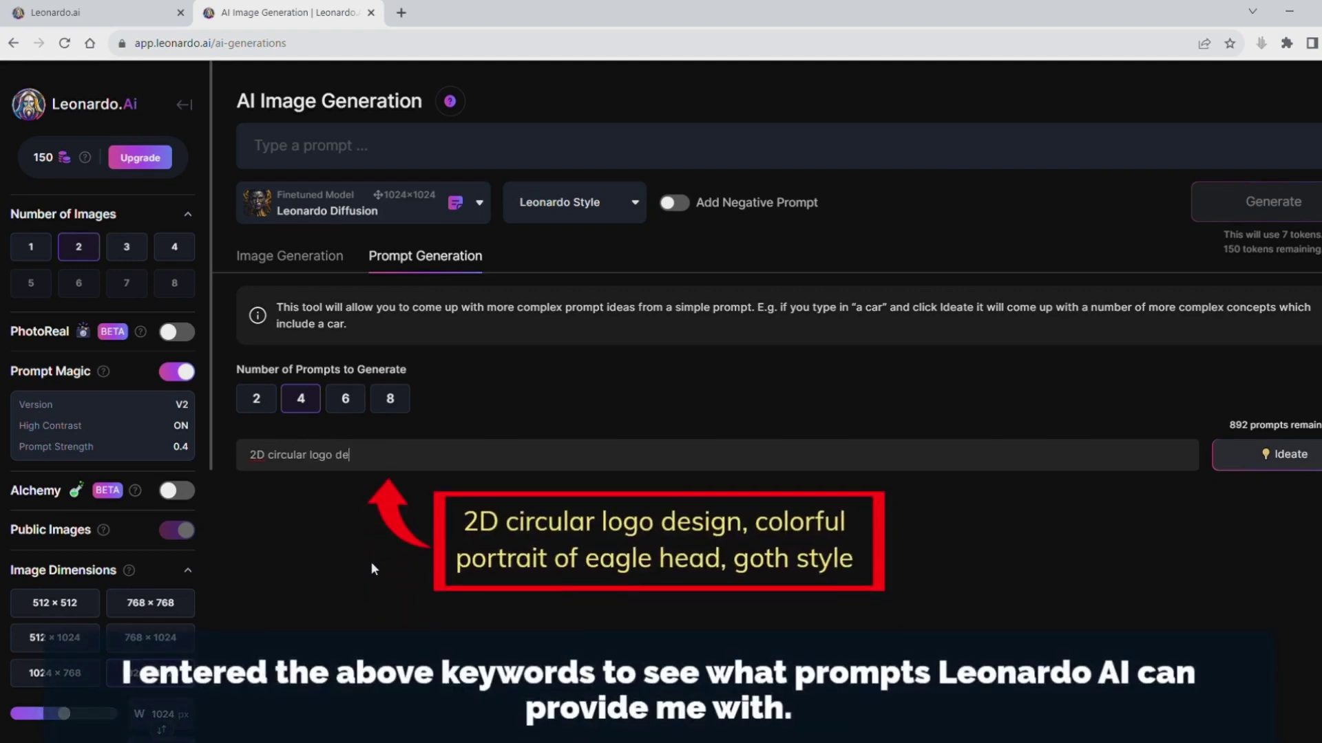
text(gn, colorful po)
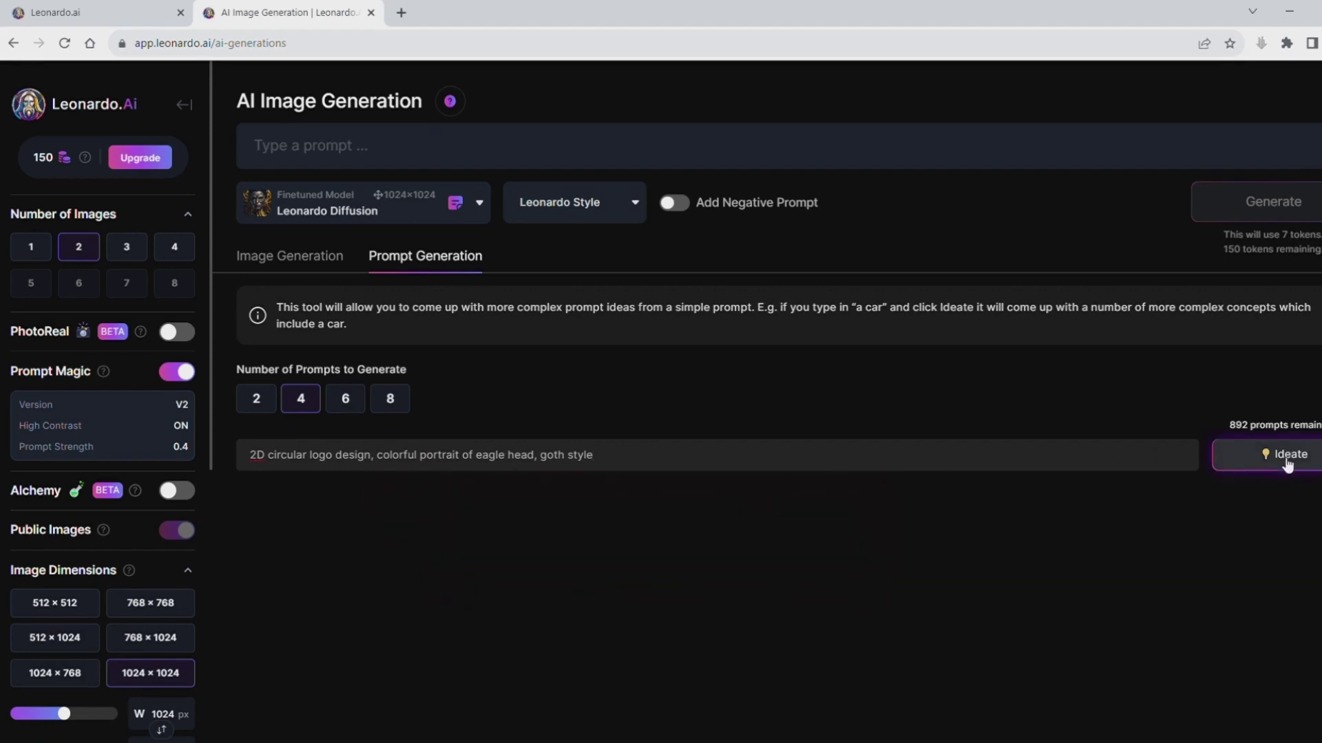
click(1288, 458)
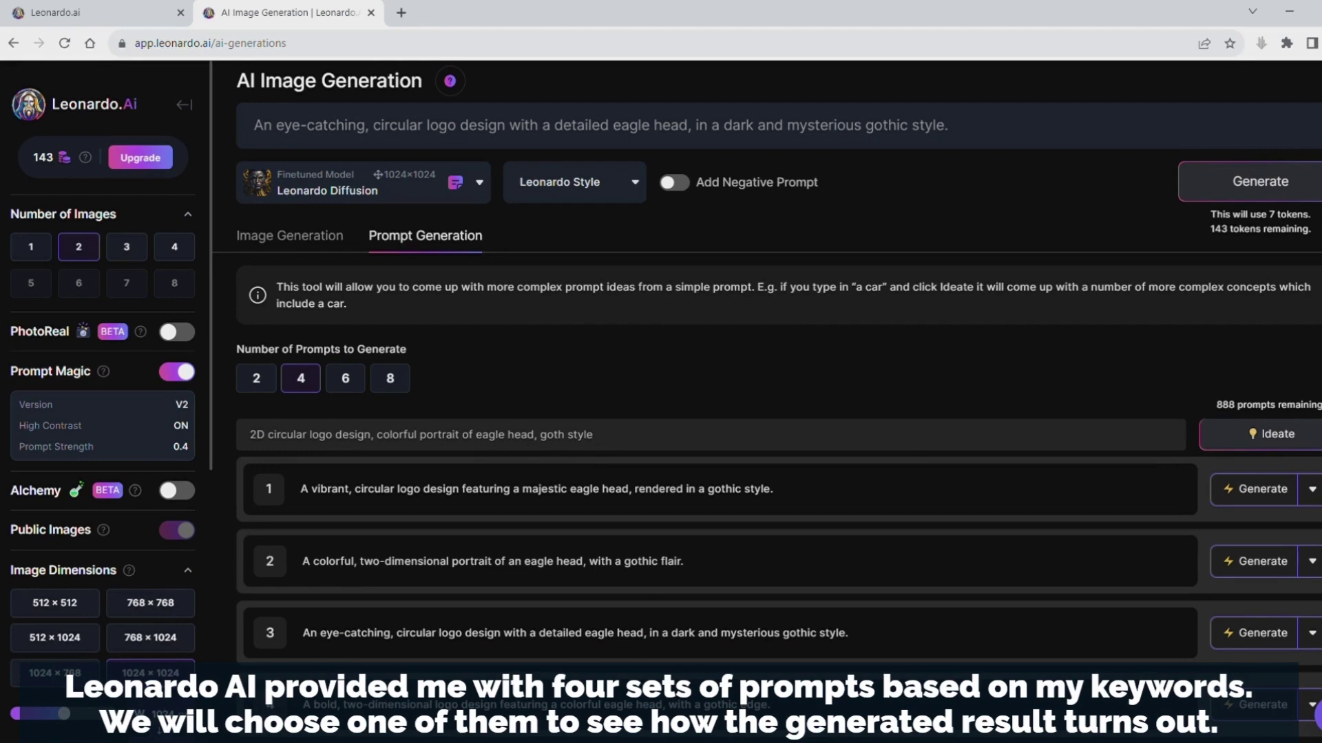
Generate an image set from the first suggested prompt and inspect both resulting eagle logos enlarged
click(1254, 489)
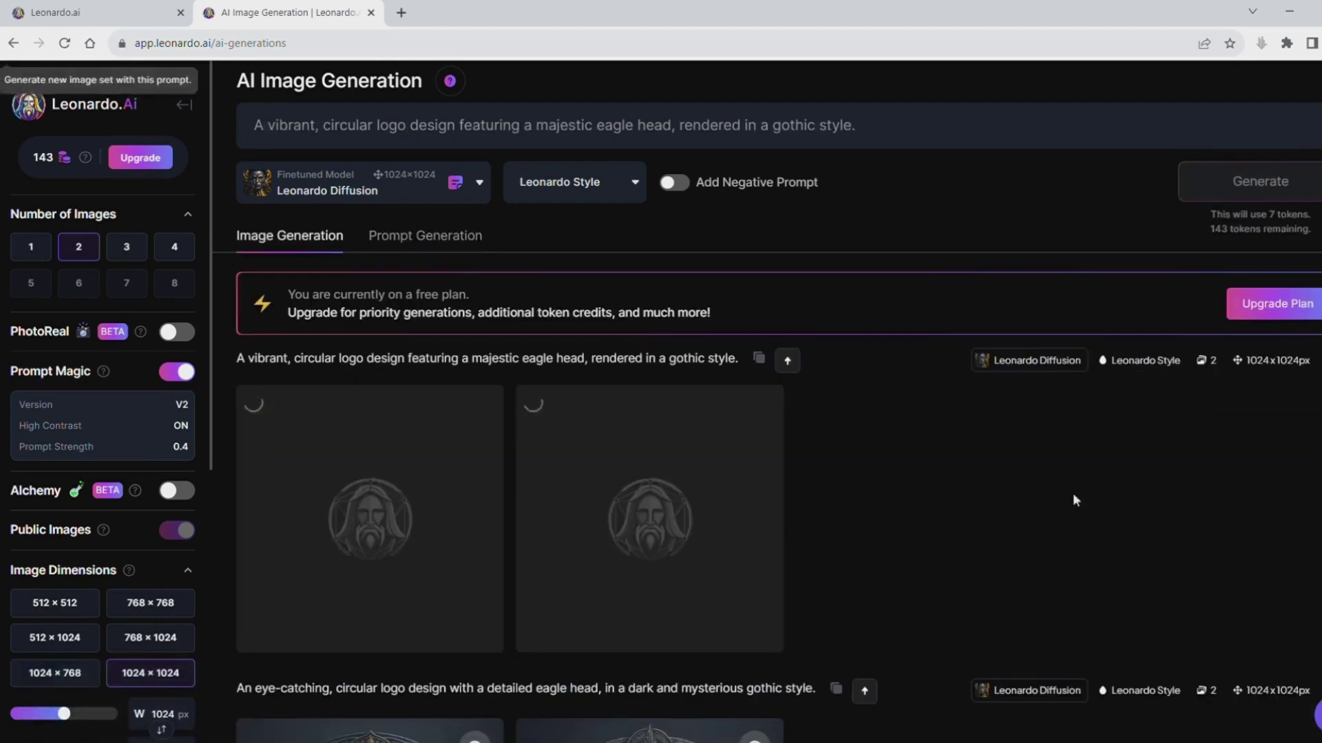
mouse_move(610, 464)
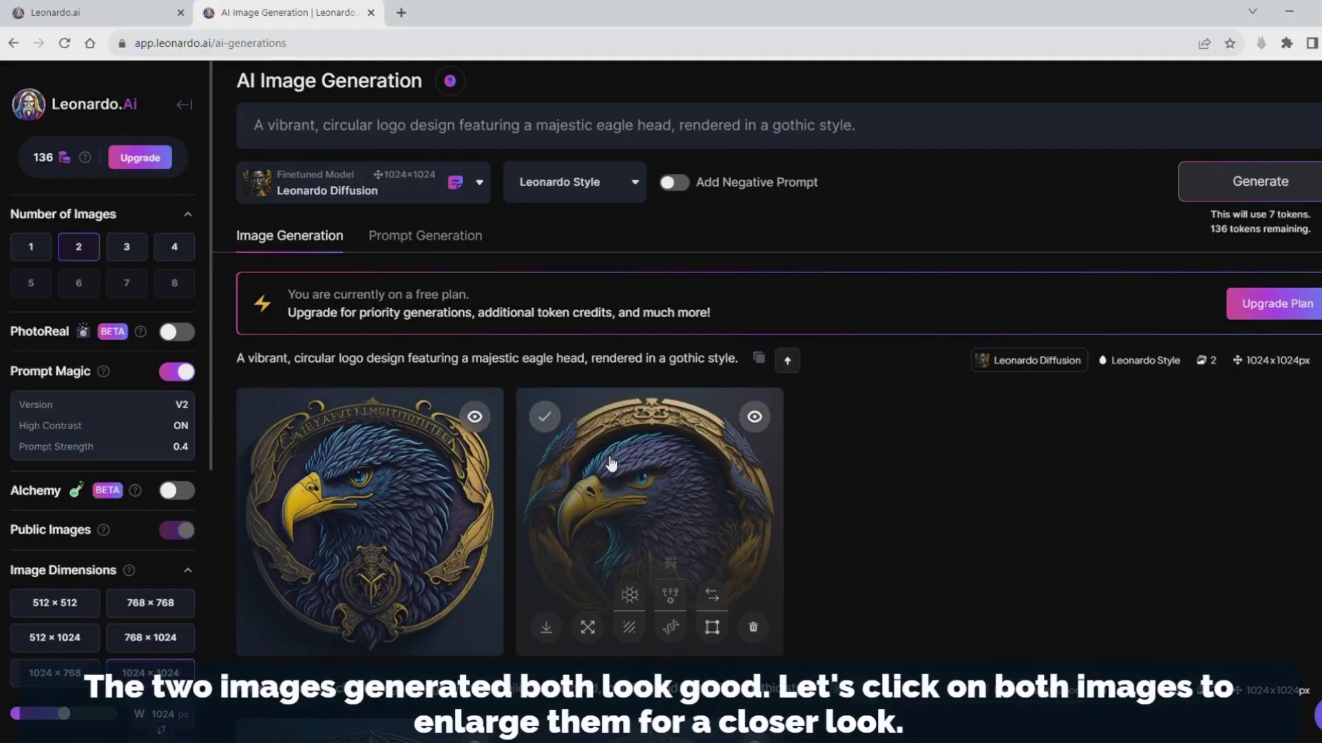
click(408, 509)
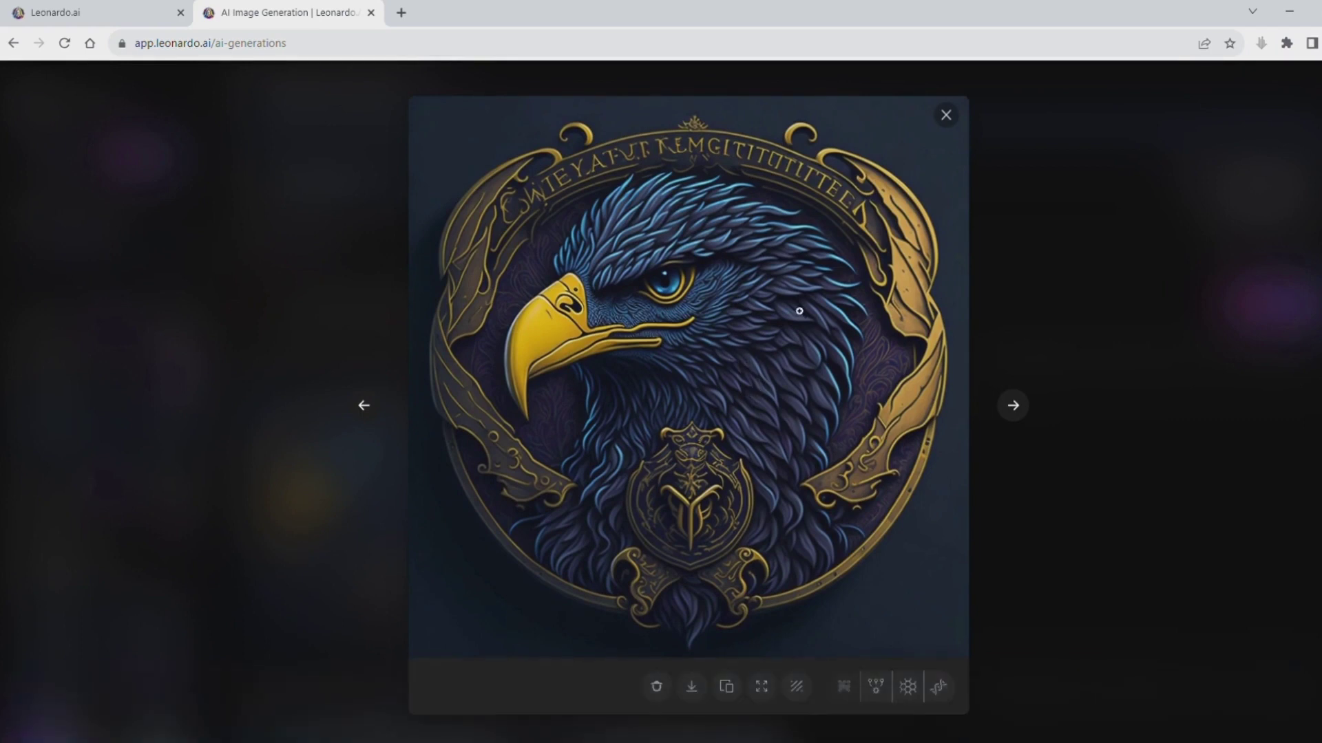
click(946, 119)
click(709, 518)
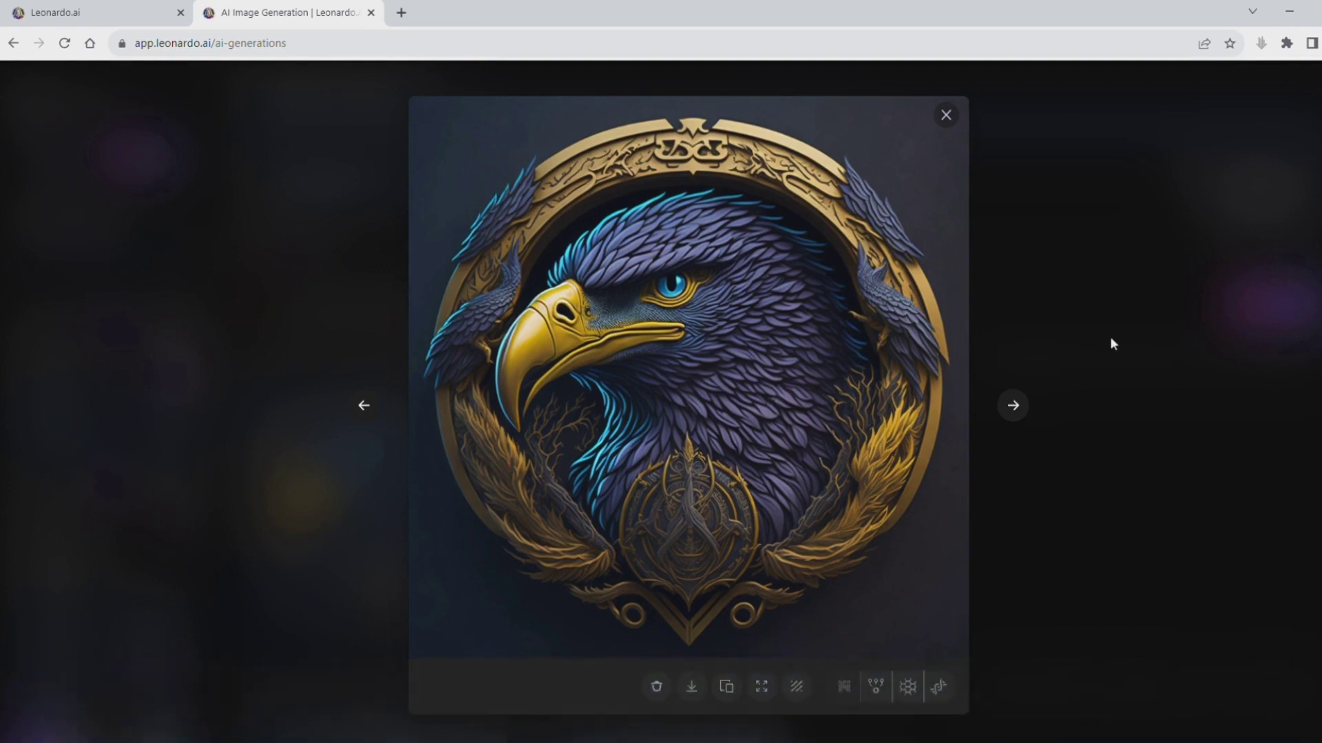
click(954, 117)
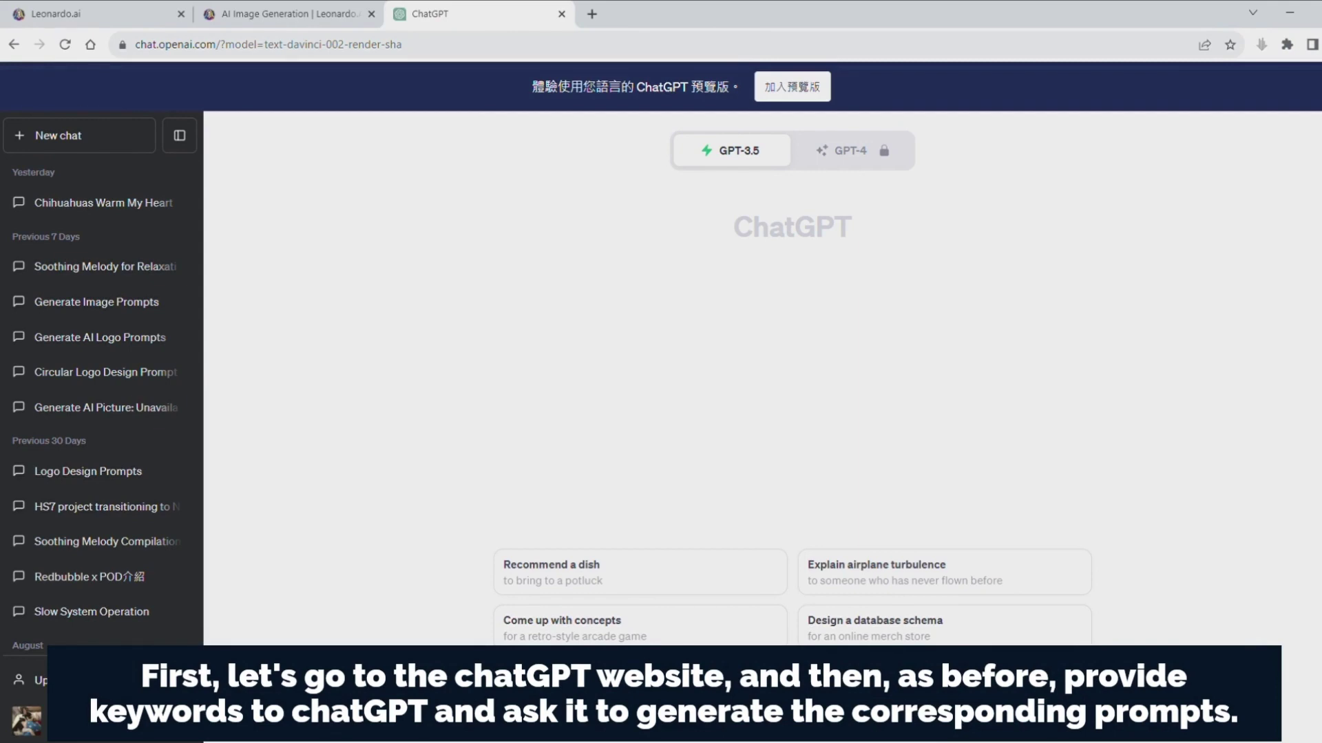
In ChatGPT, ask for 5 Leonardo.AI picture prompts based on "2D circular logo design, colorful portrait of eagle head, goth style"
text(e to ge)
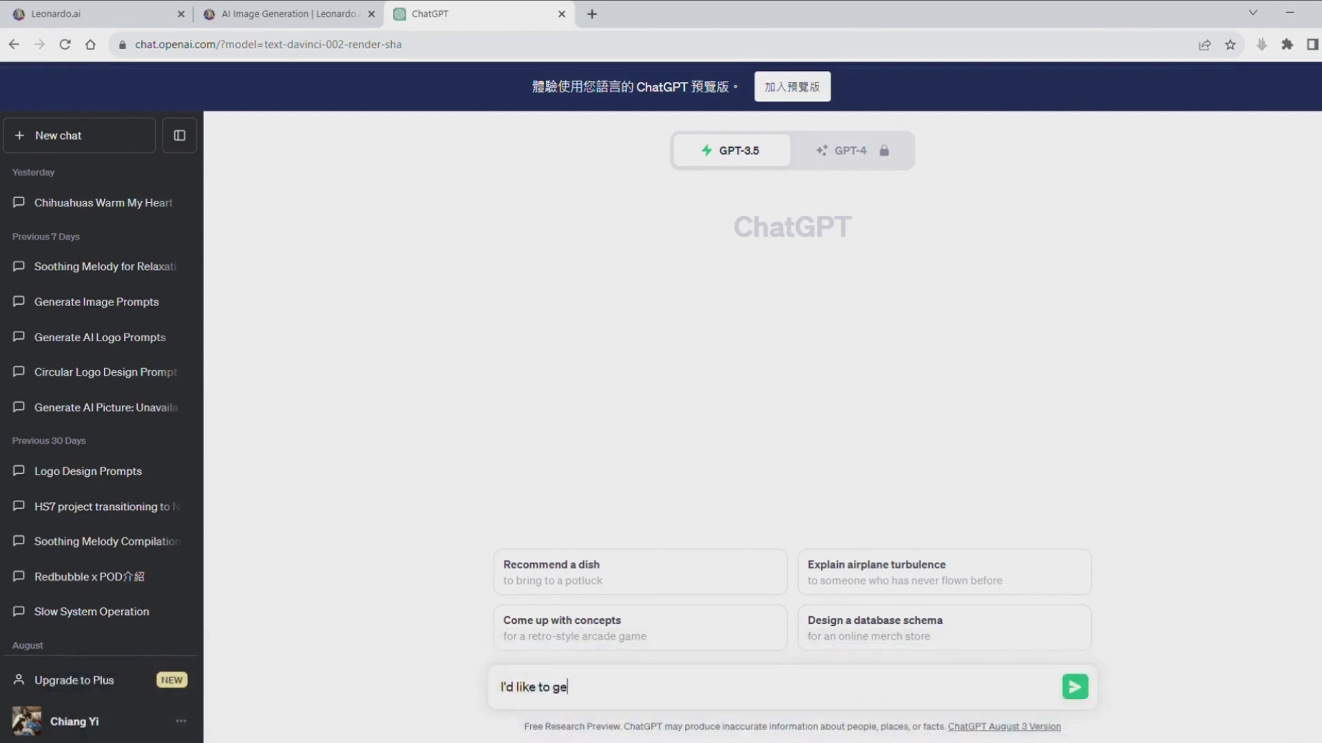
text(nerate picture)
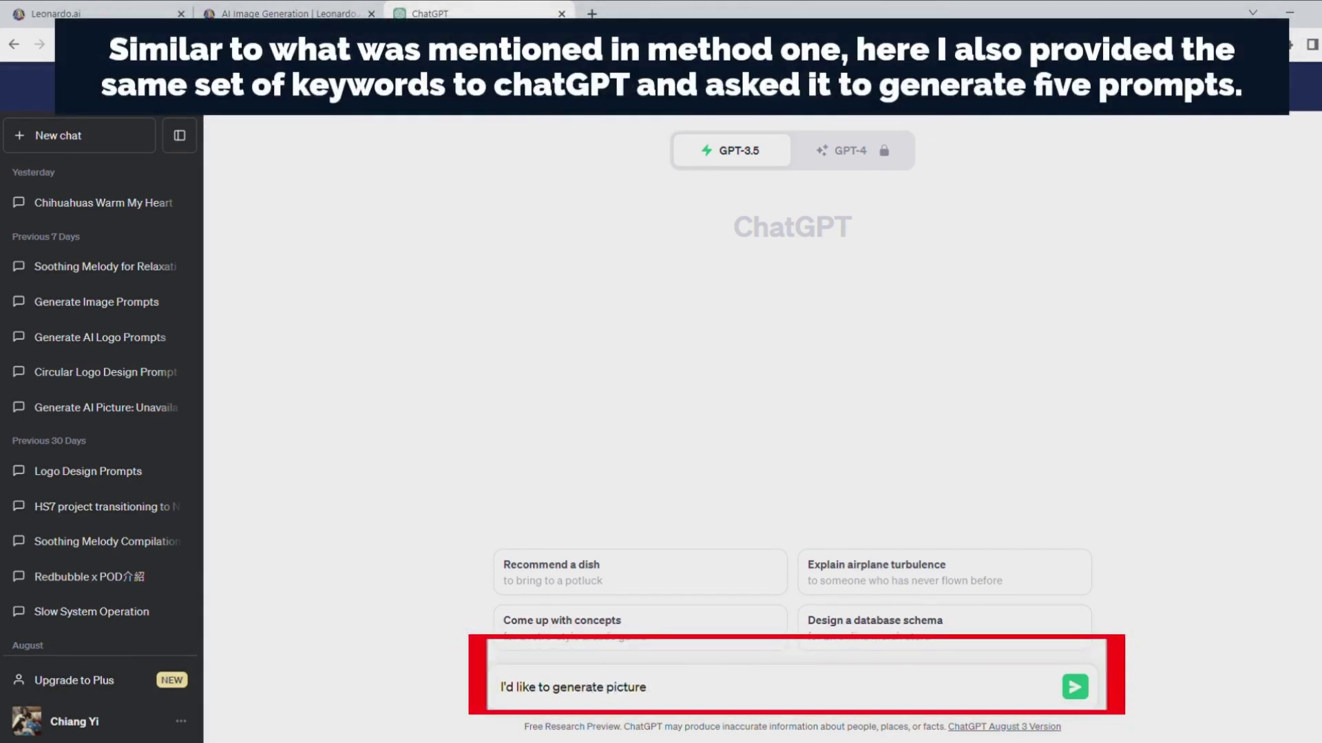
text( with Leonardo.AI. Please based on the following keywords to give me 5)
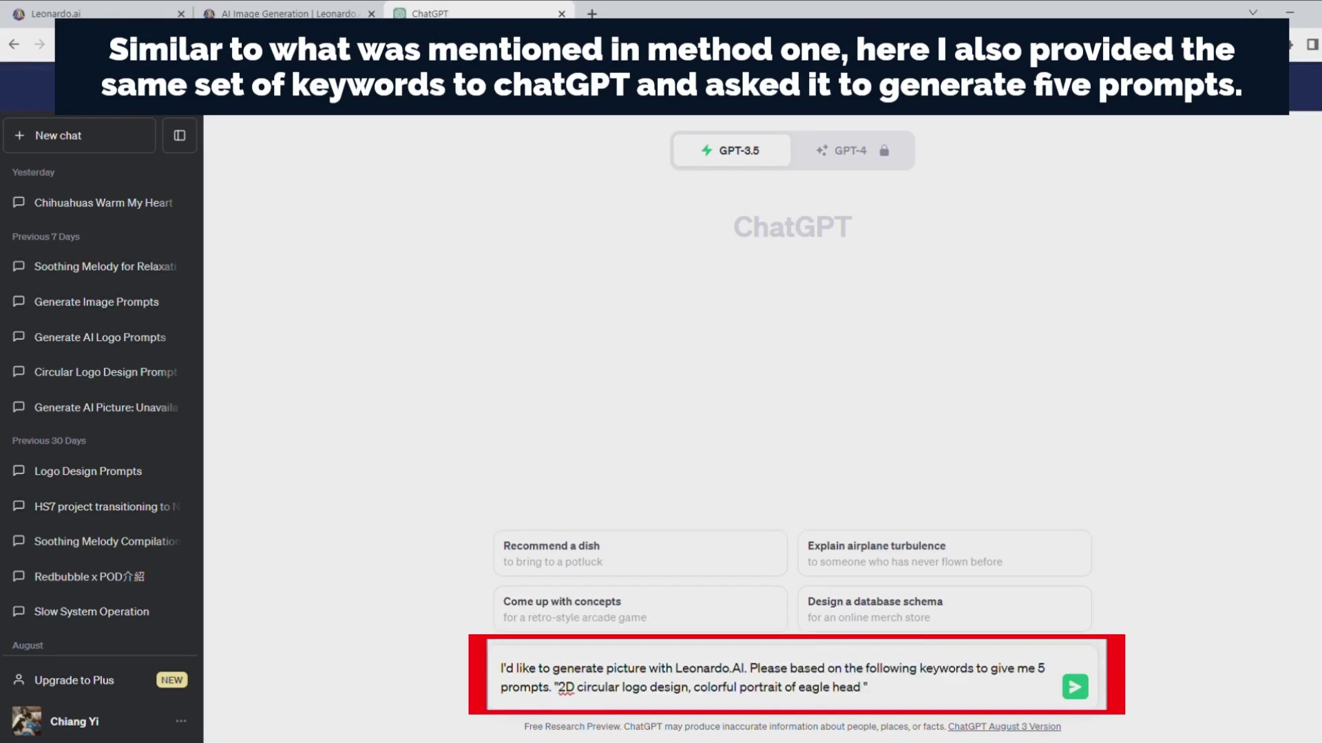
text(goth style)
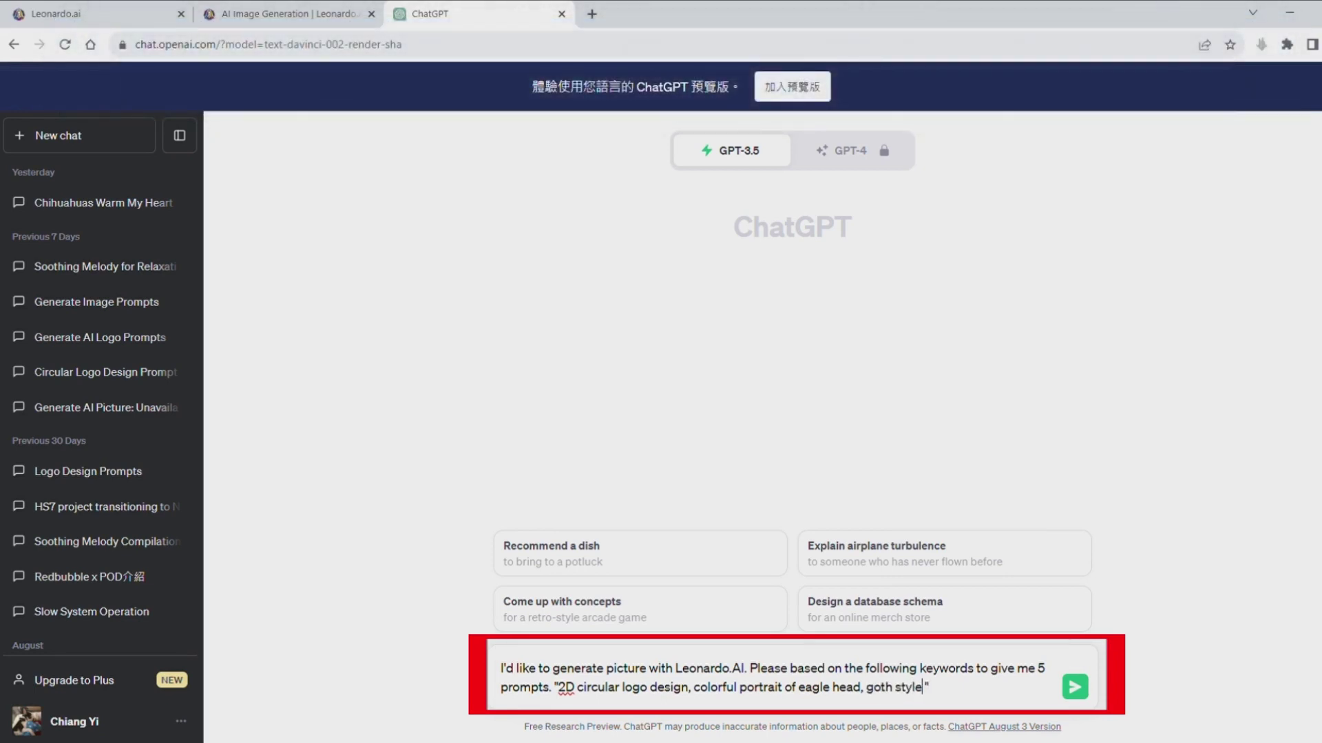
key(Return)
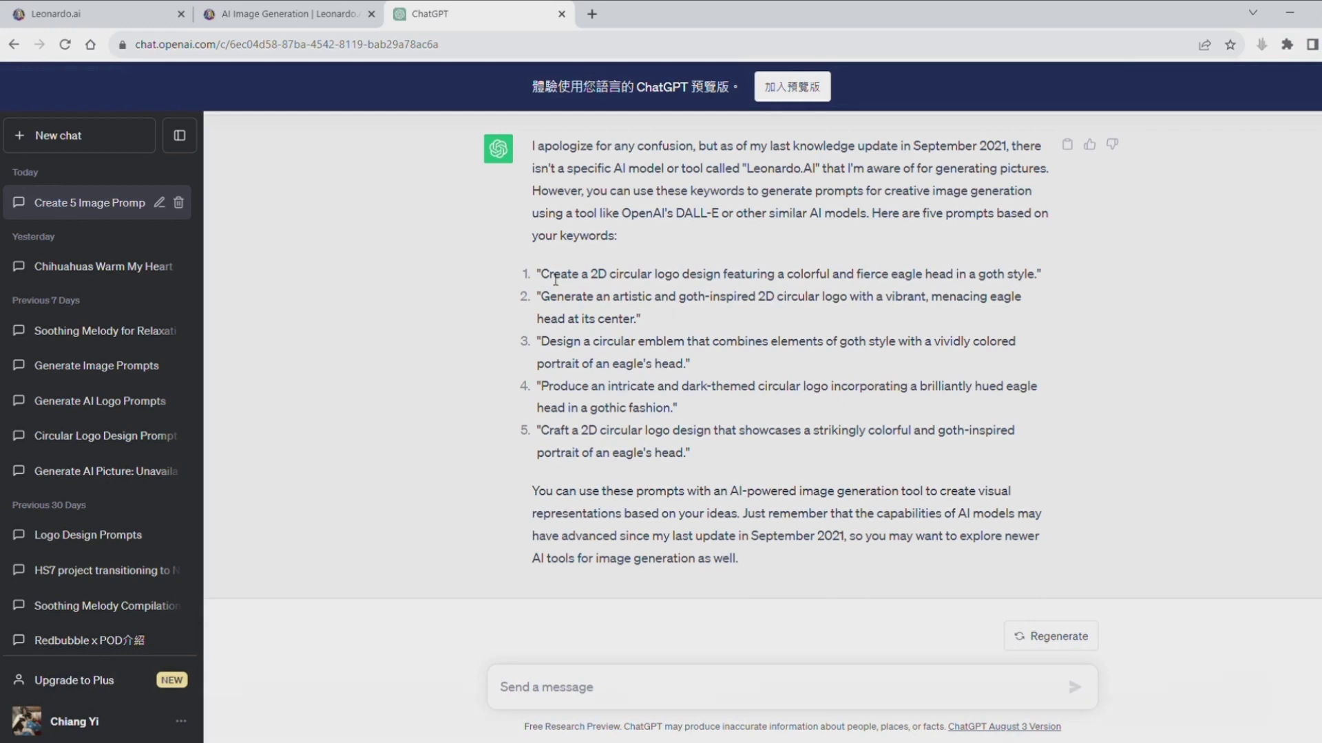
Replace the Leonardo.Ai image prompt with ChatGPT's first suggestion to generate new logos, and enlarge the first result
drag(540, 274, 1039, 286)
key(ctrl+c)
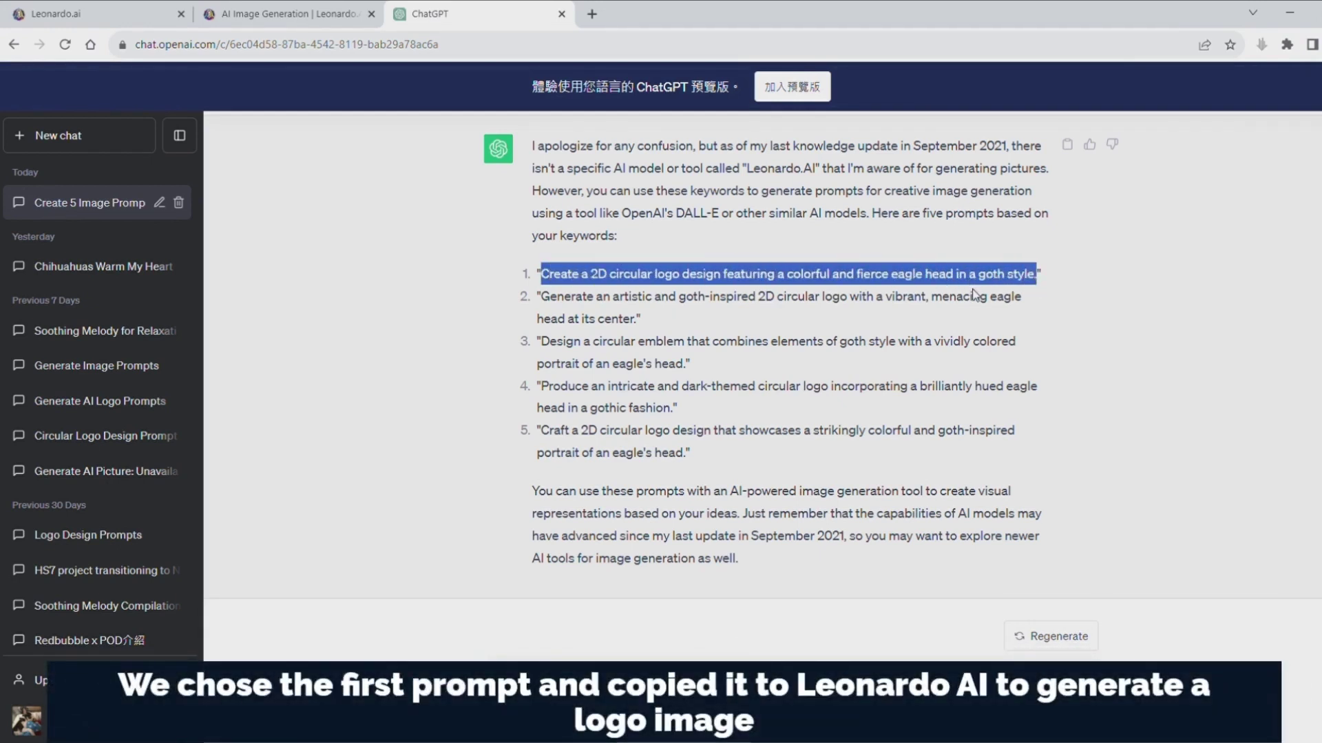
click(283, 14)
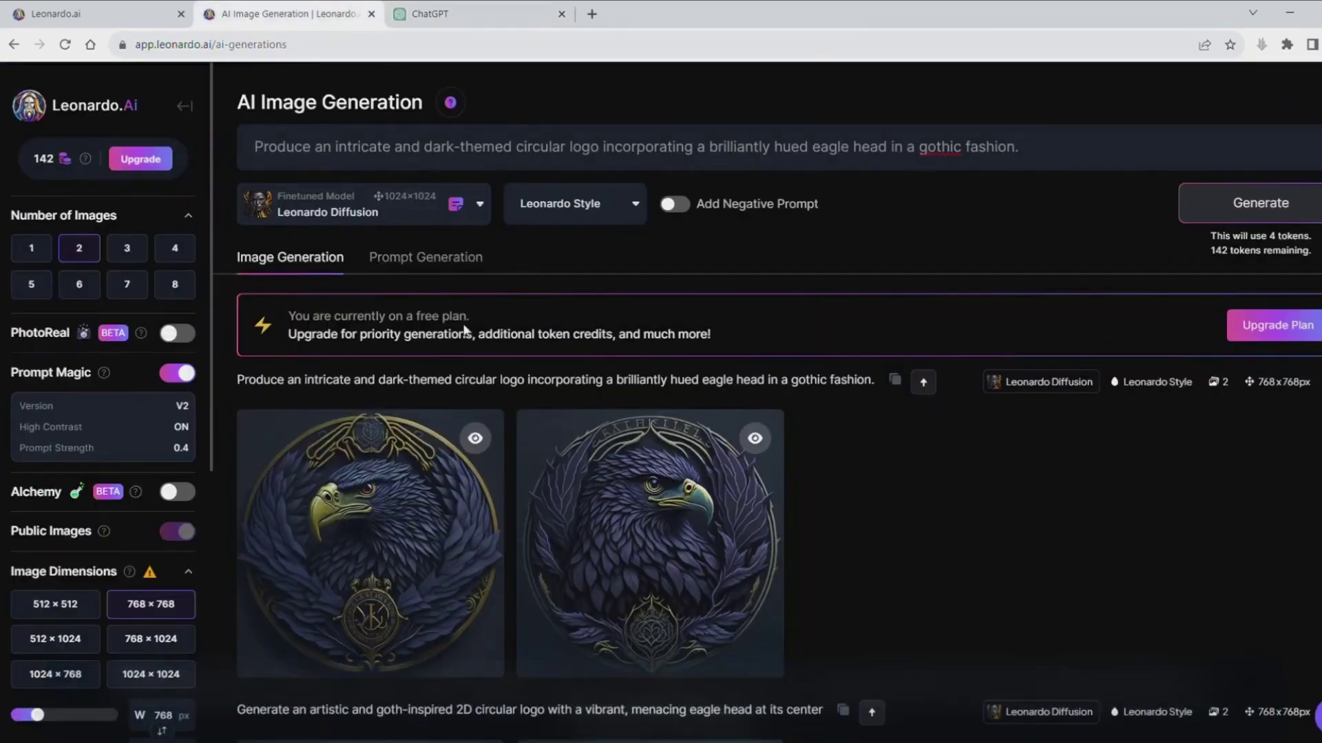
drag(1019, 147, 237, 173)
key(ctrl+v)
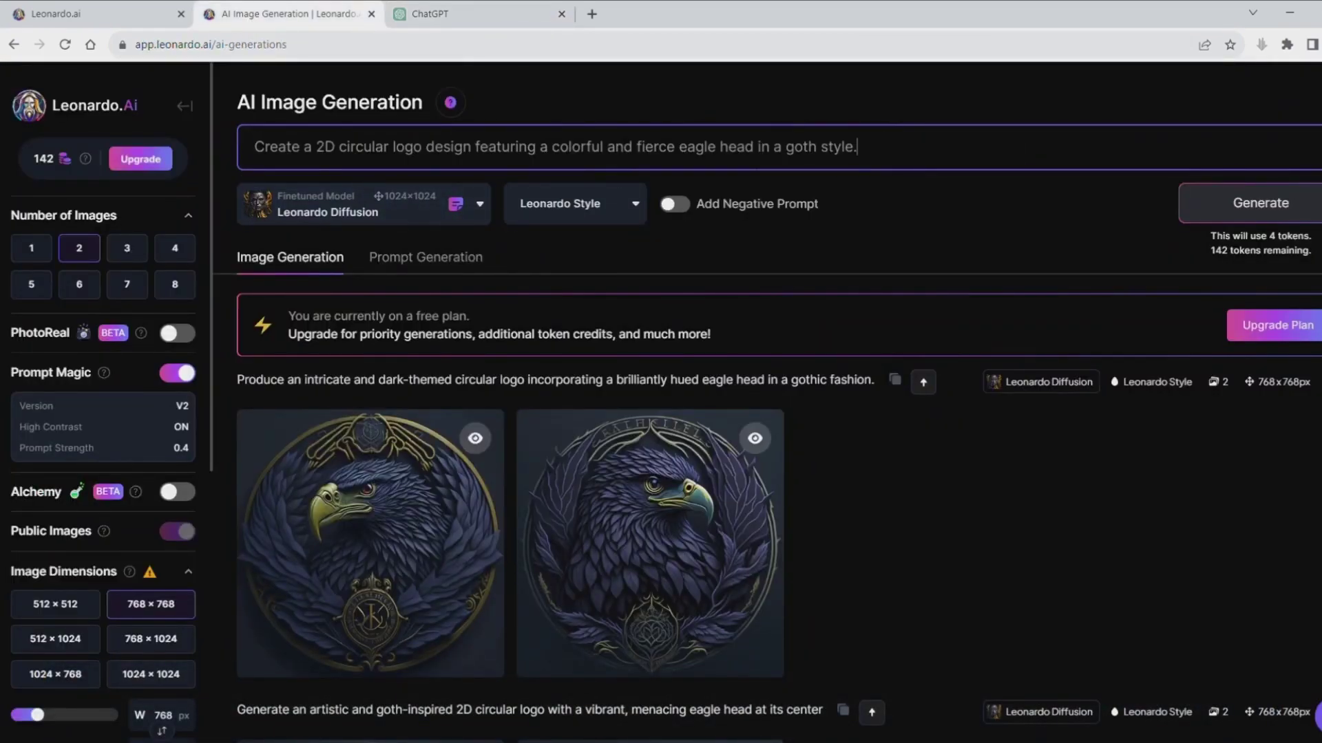
click(1281, 210)
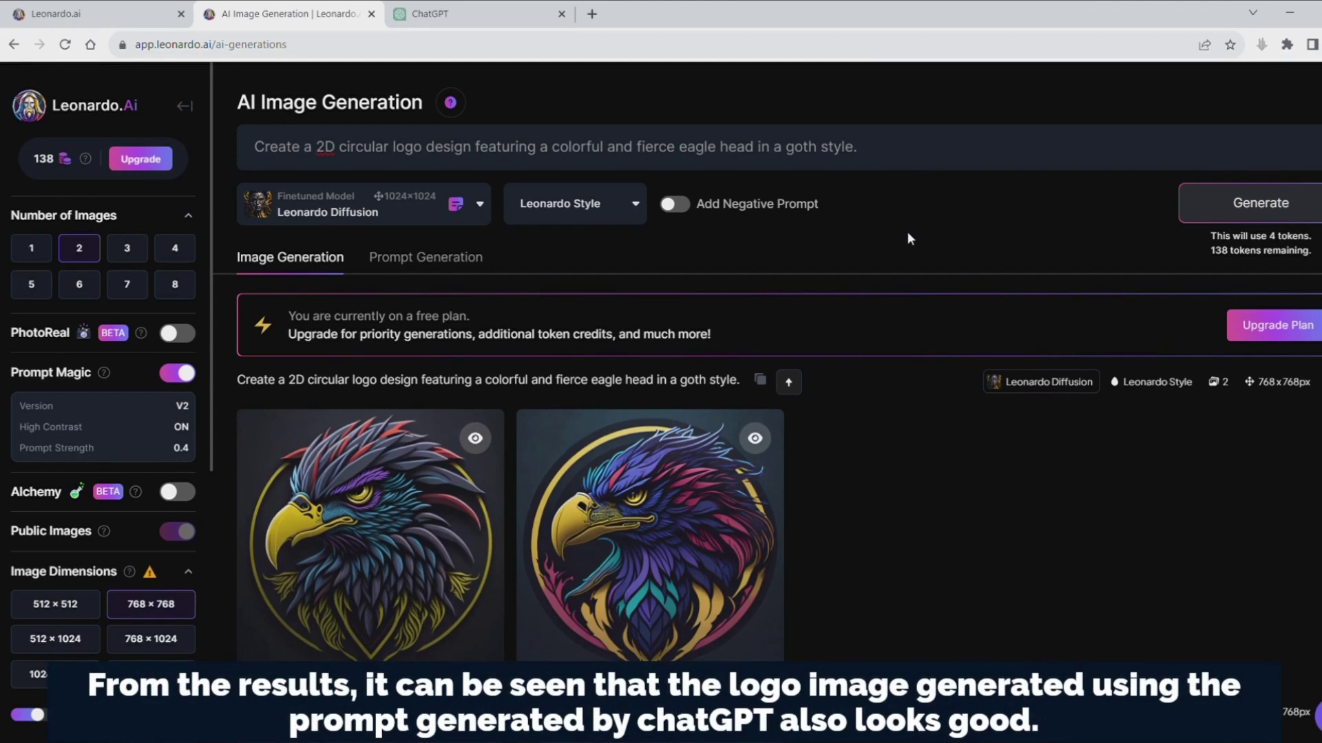
click(385, 495)
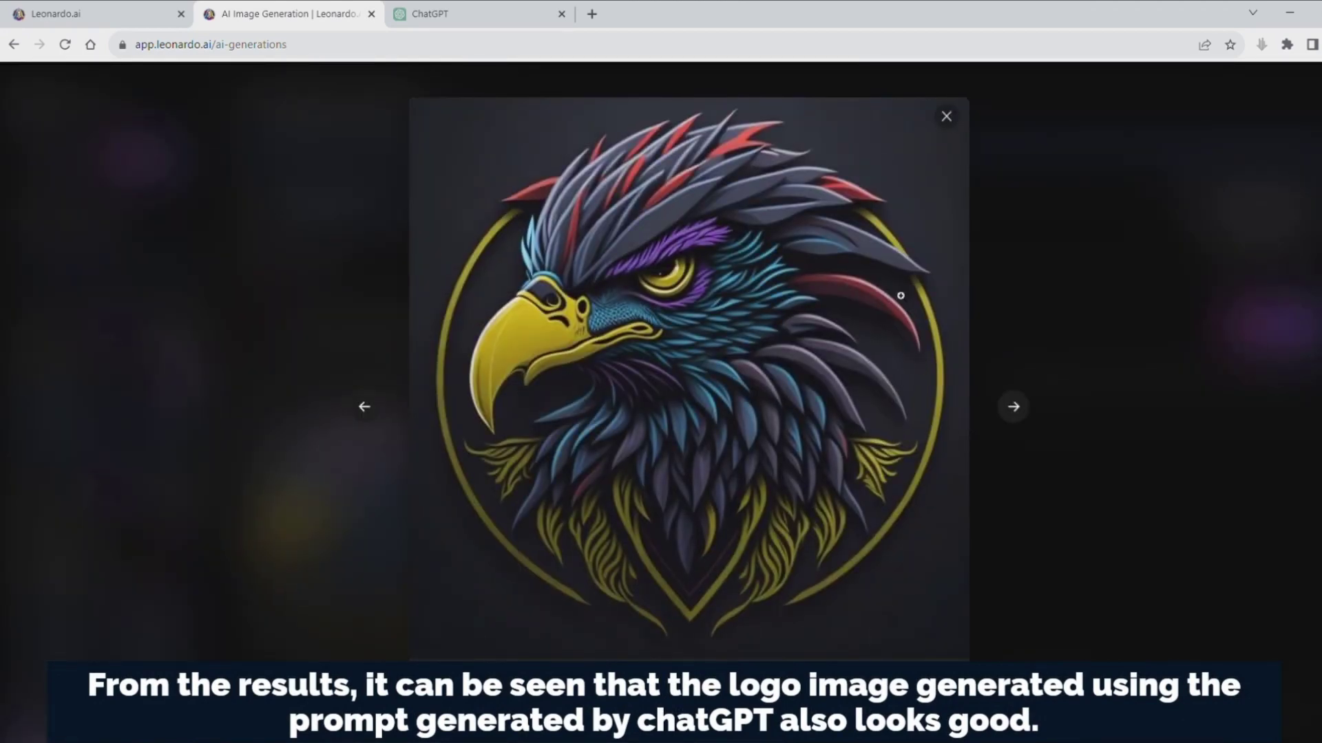
Close the enlarged first logo and inspect the second eagle logo from the ChatGPT prompt at full size
click(947, 119)
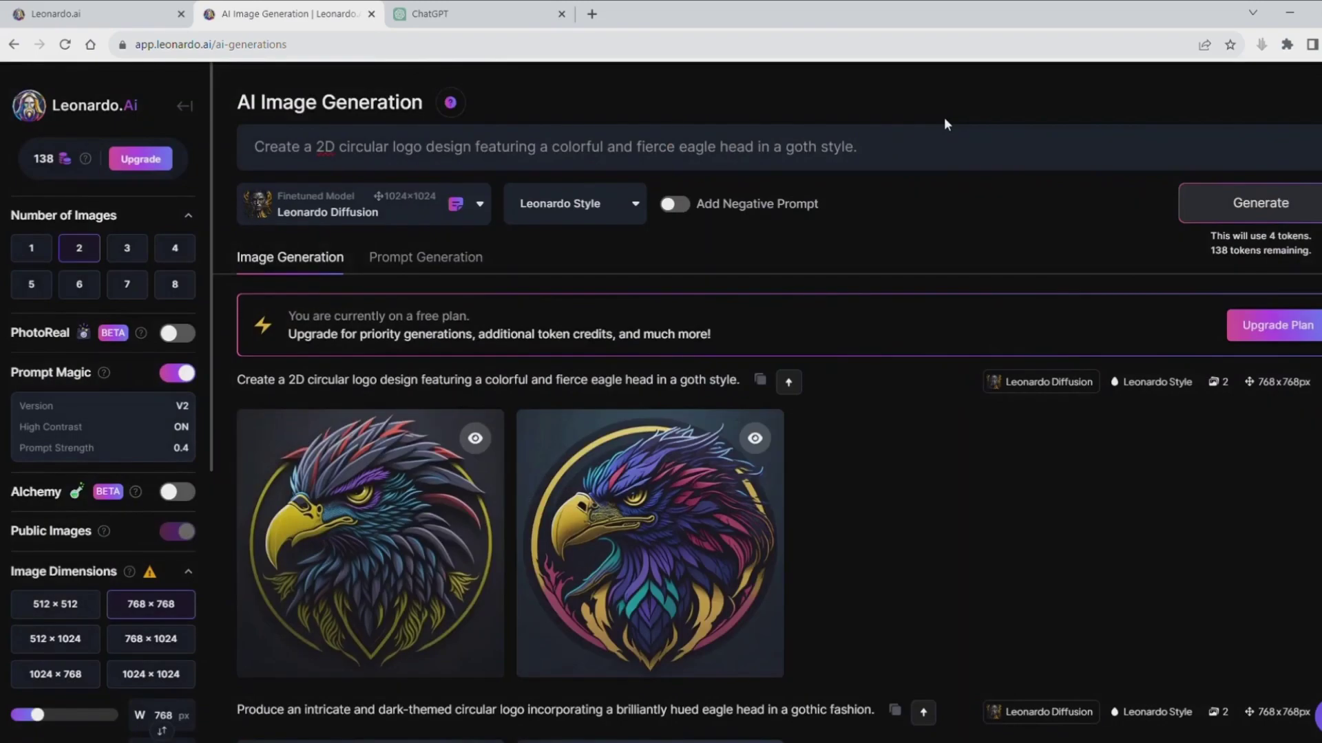
click(660, 519)
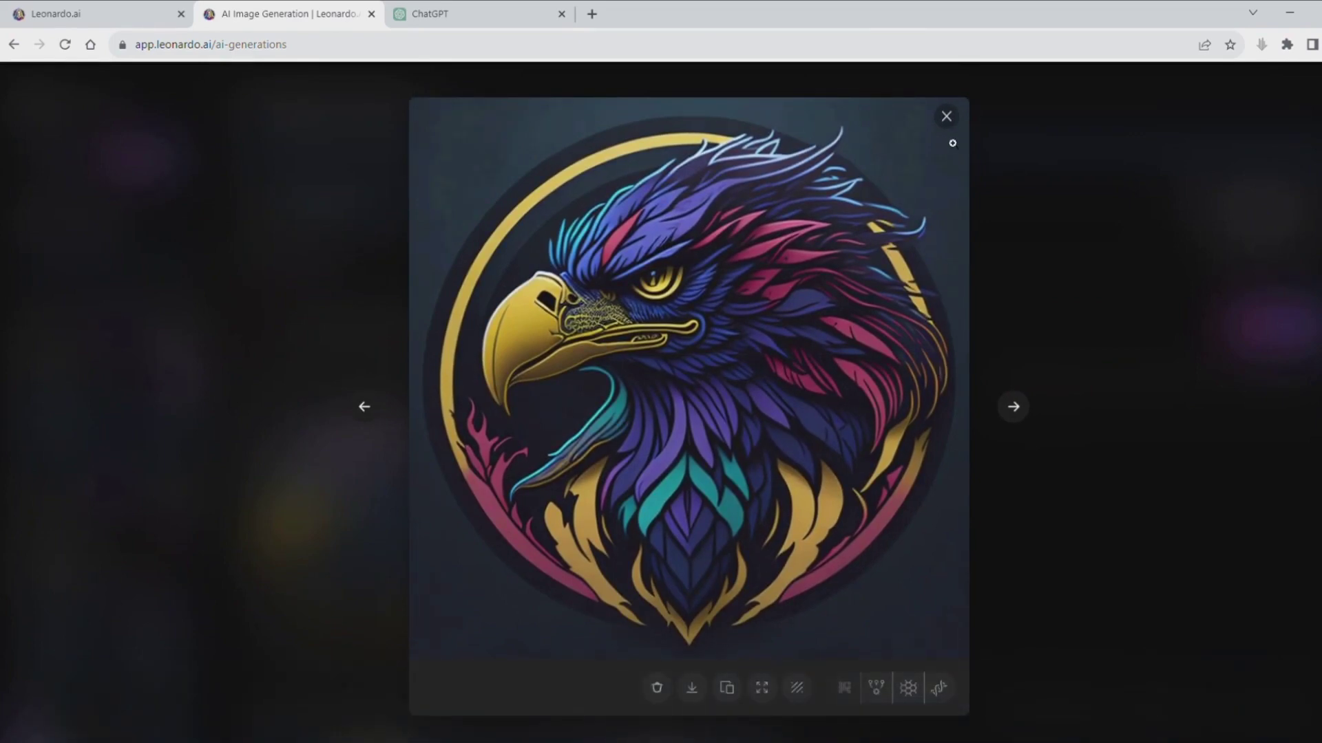
click(950, 119)
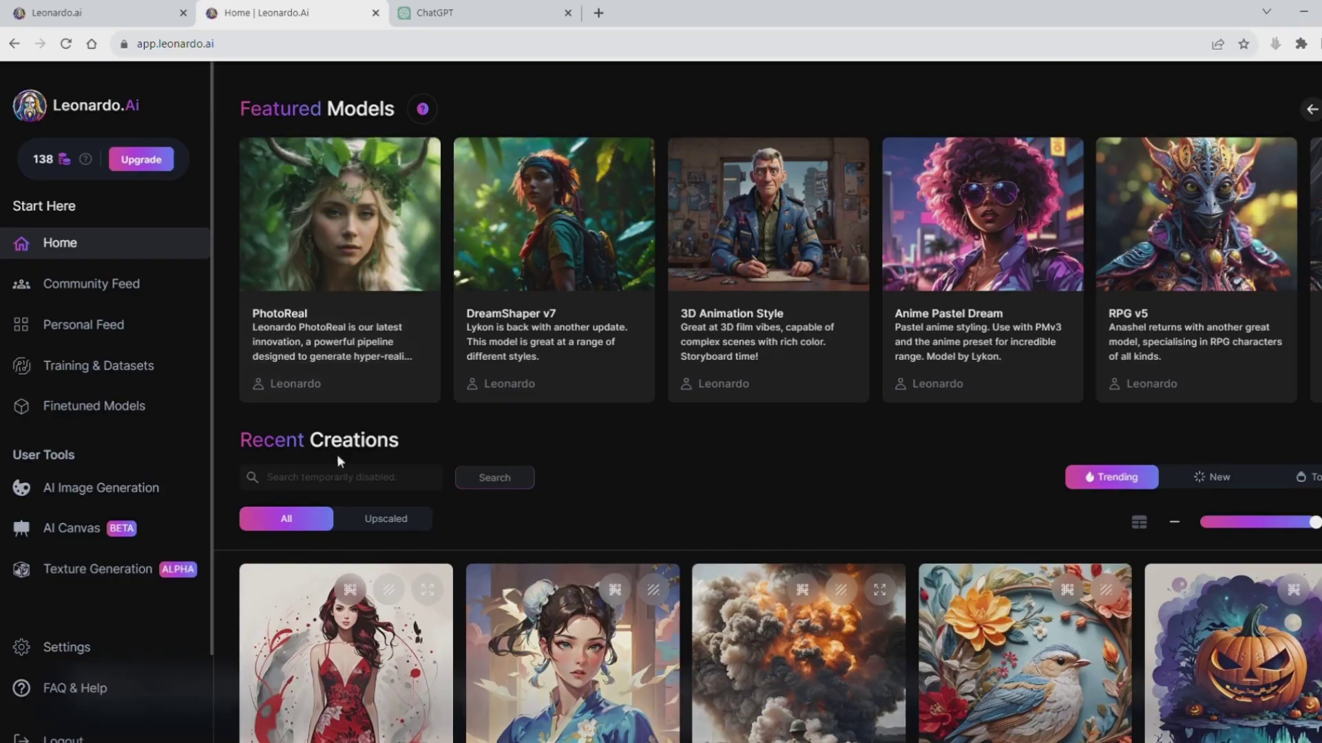
Search the community finetuned models for "logo"
click(83, 410)
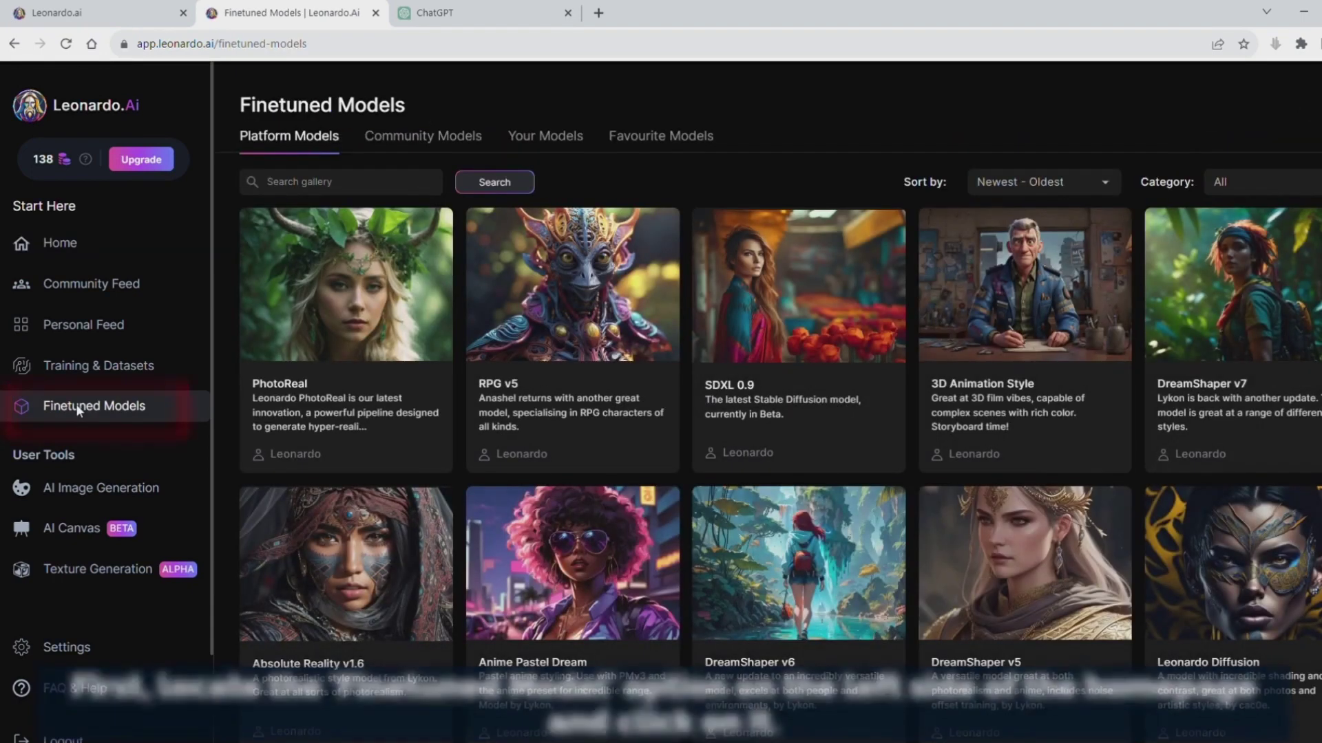
click(267, 182)
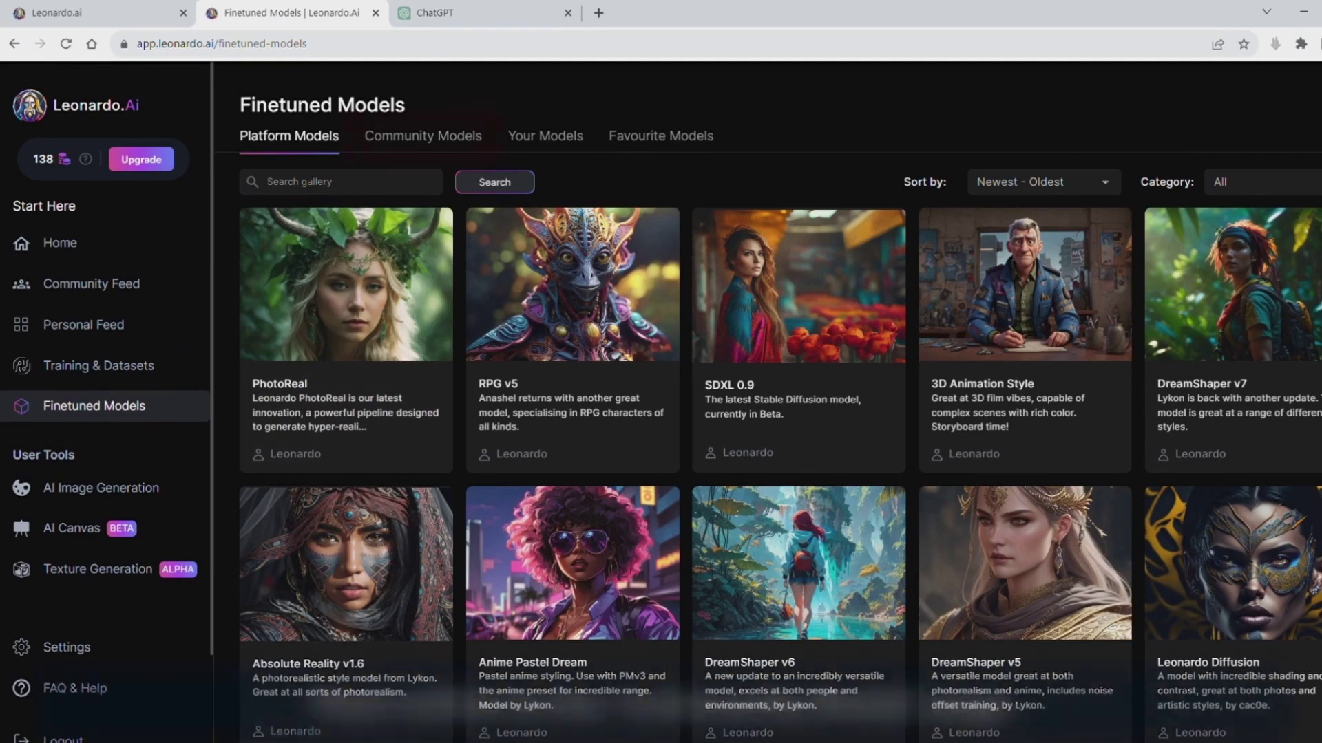
click(452, 141)
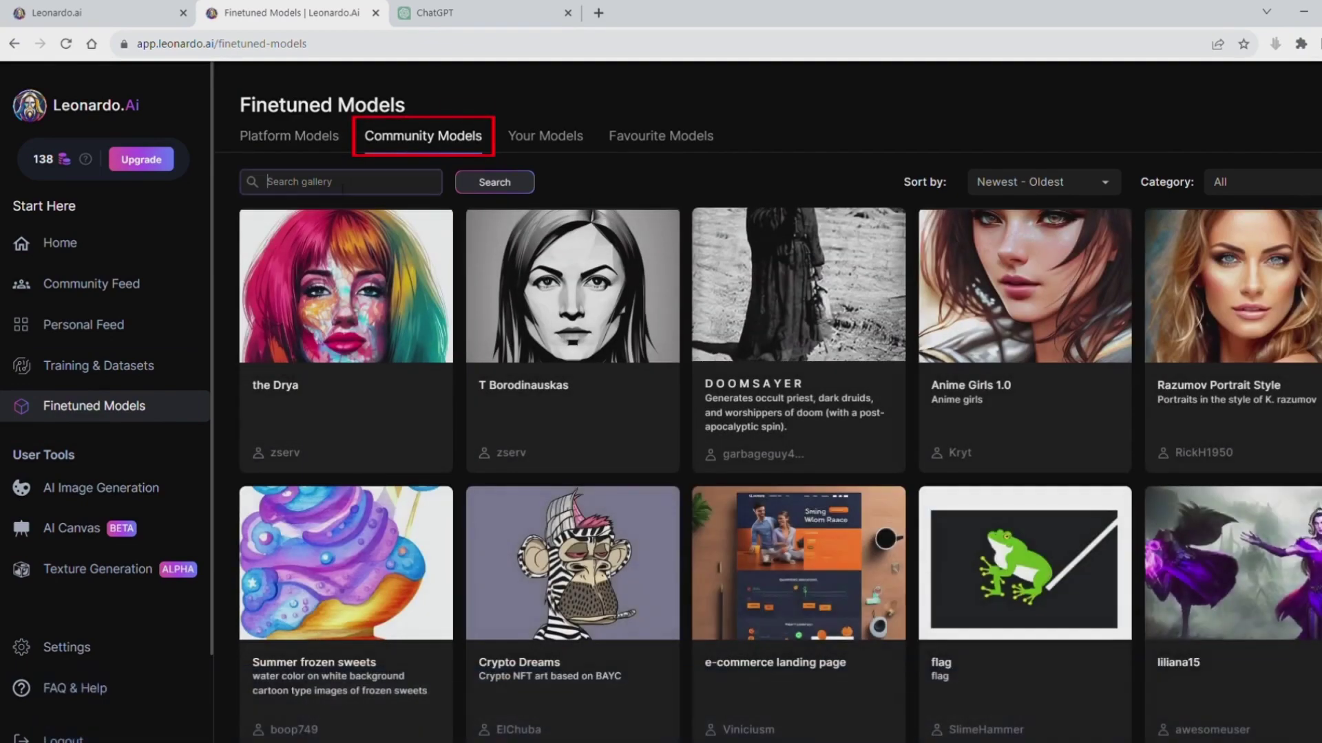
click(342, 188)
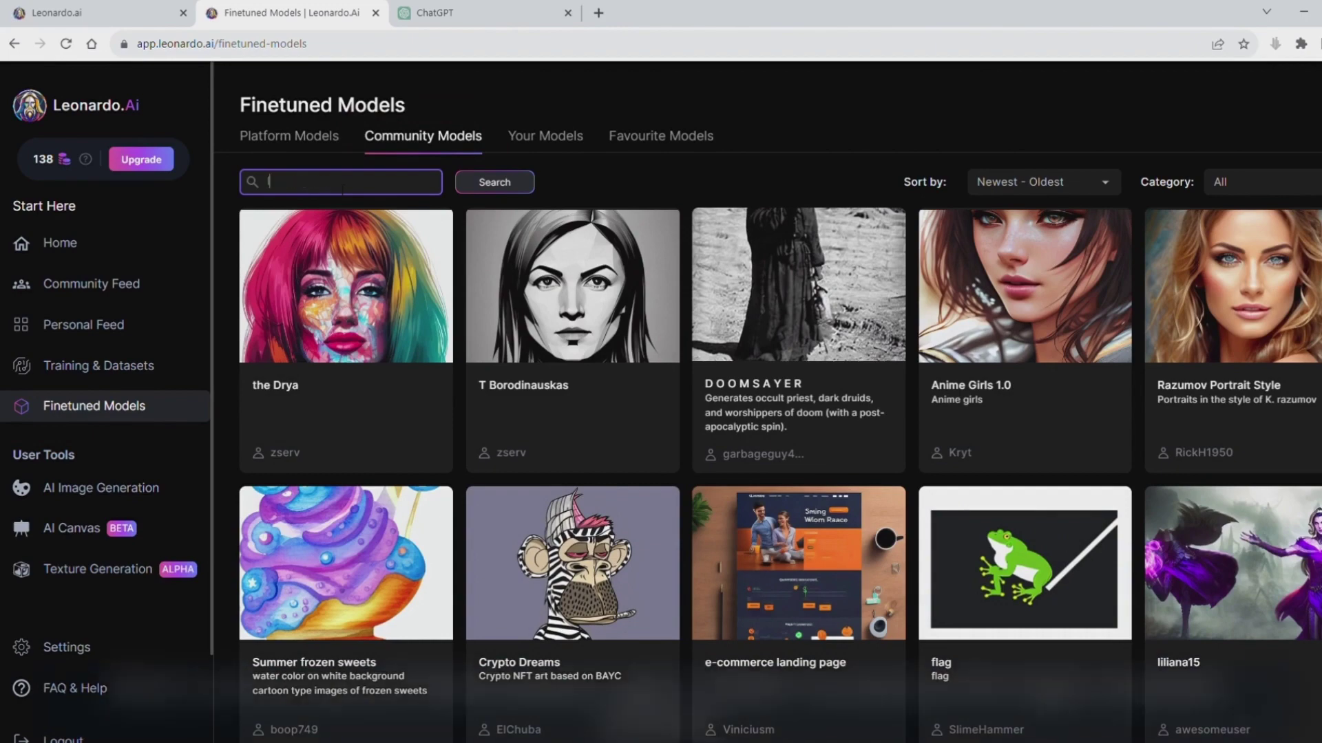
text(lo)
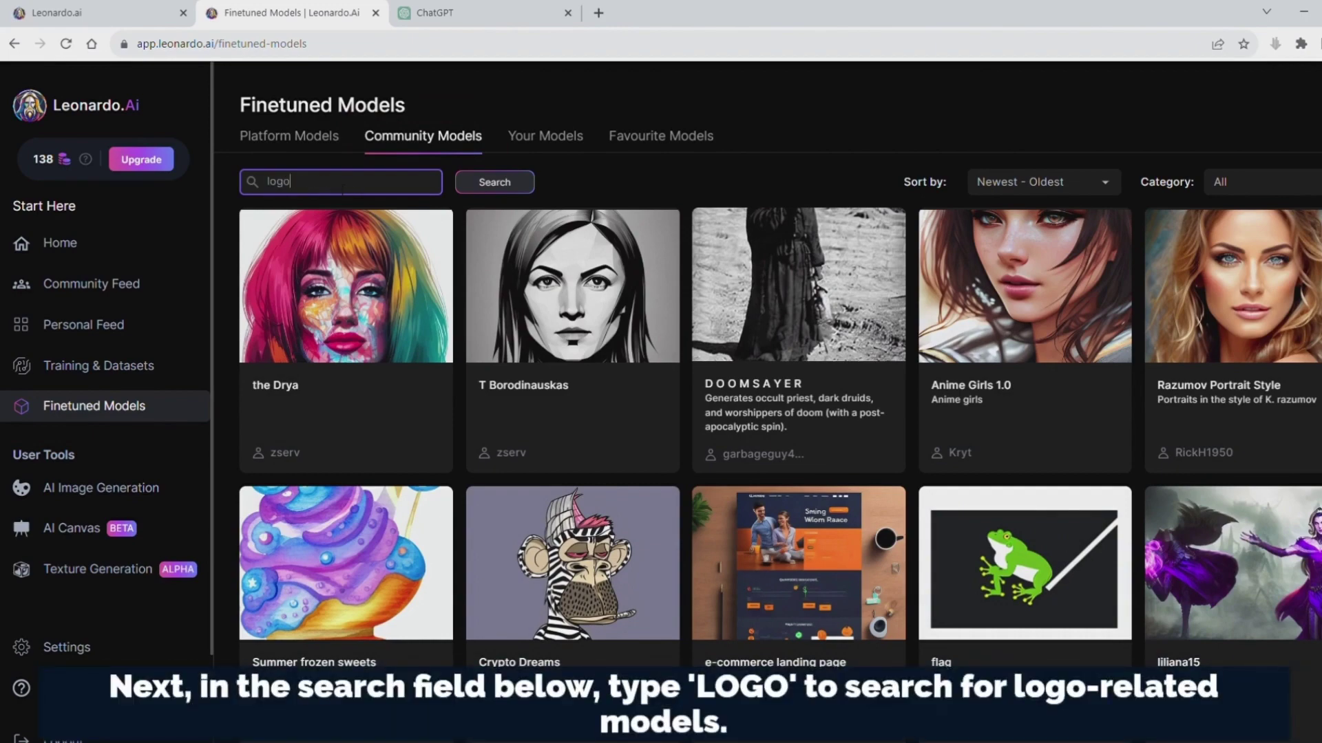
text(go)
key(Return)
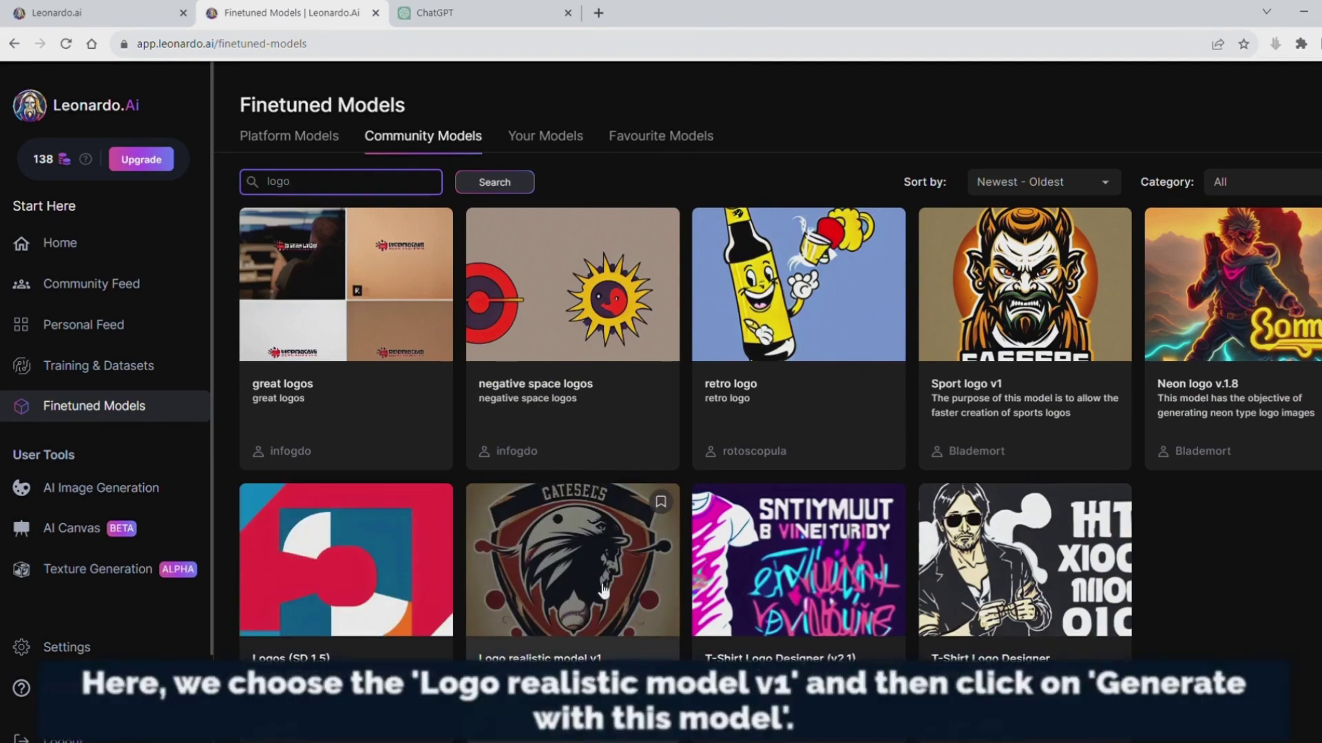
Choose Logo realistic model v1 and generate two images with it from the existing eagle head prompt and settings
click(603, 591)
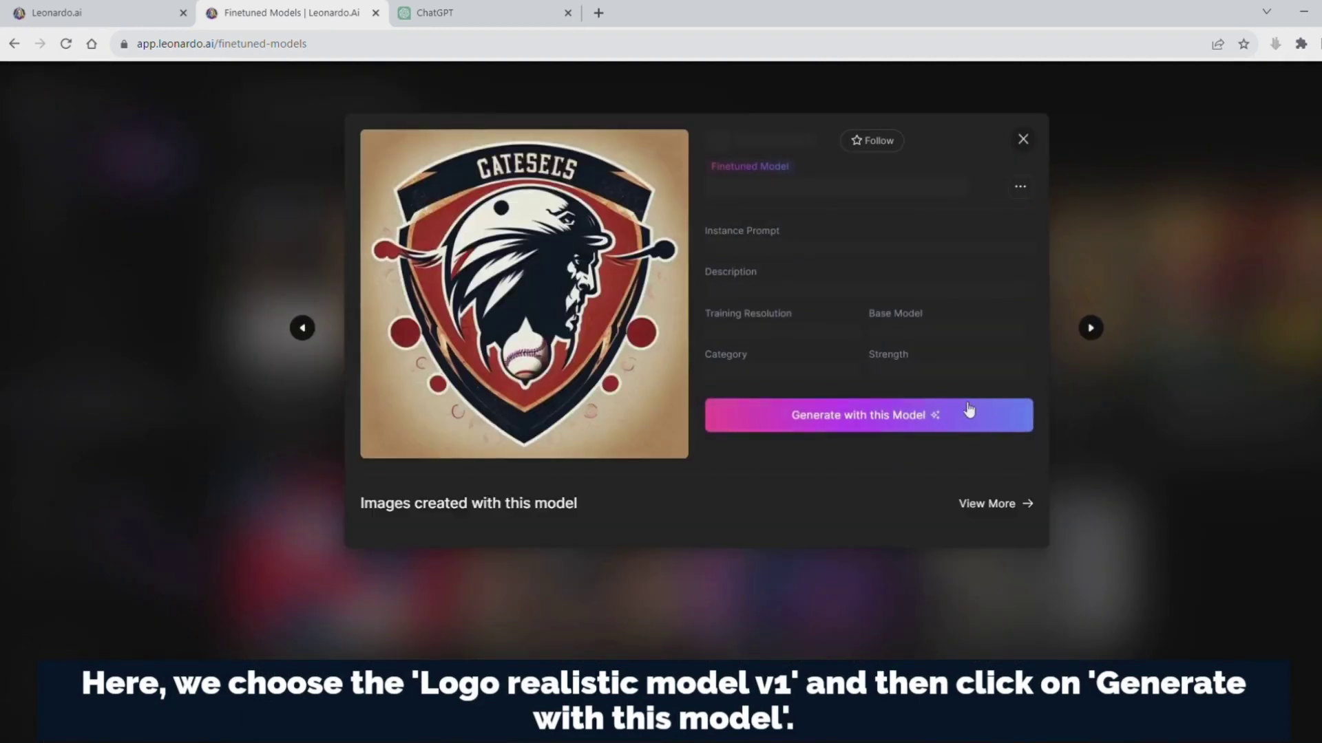
click(850, 427)
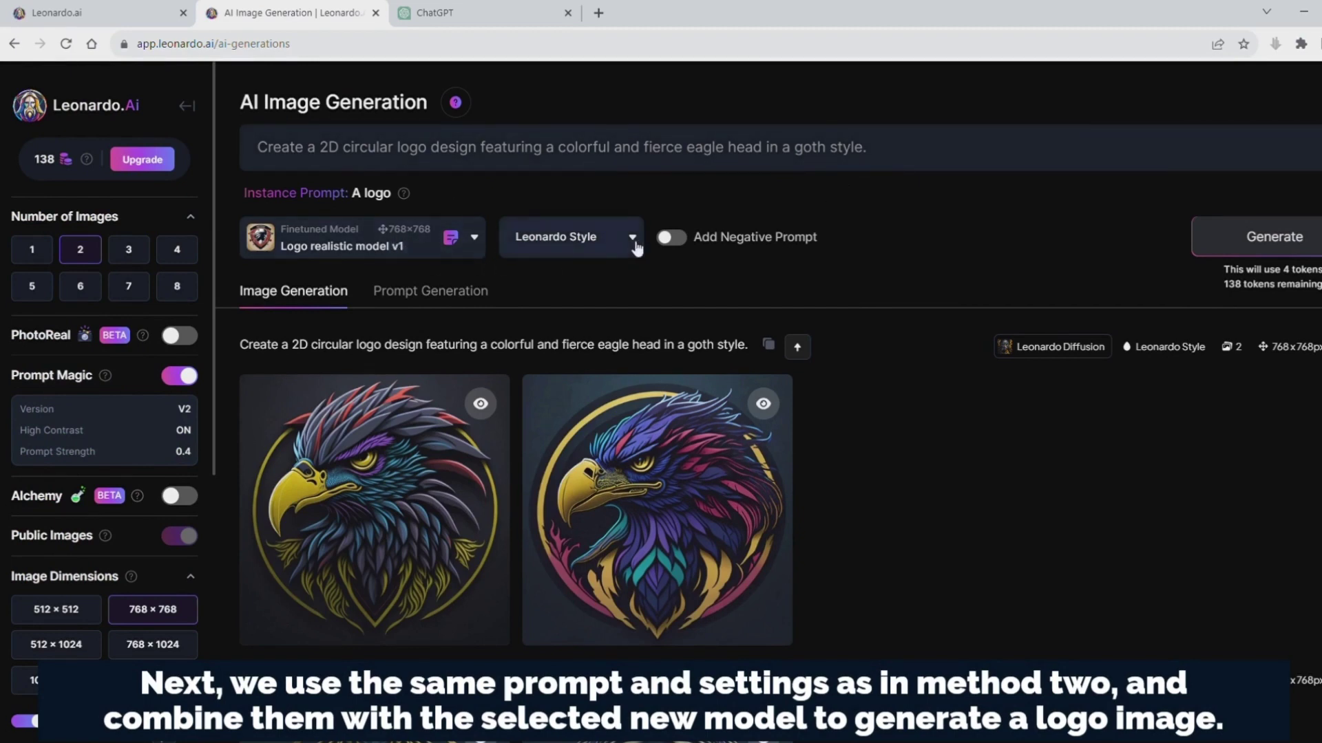
click(1301, 245)
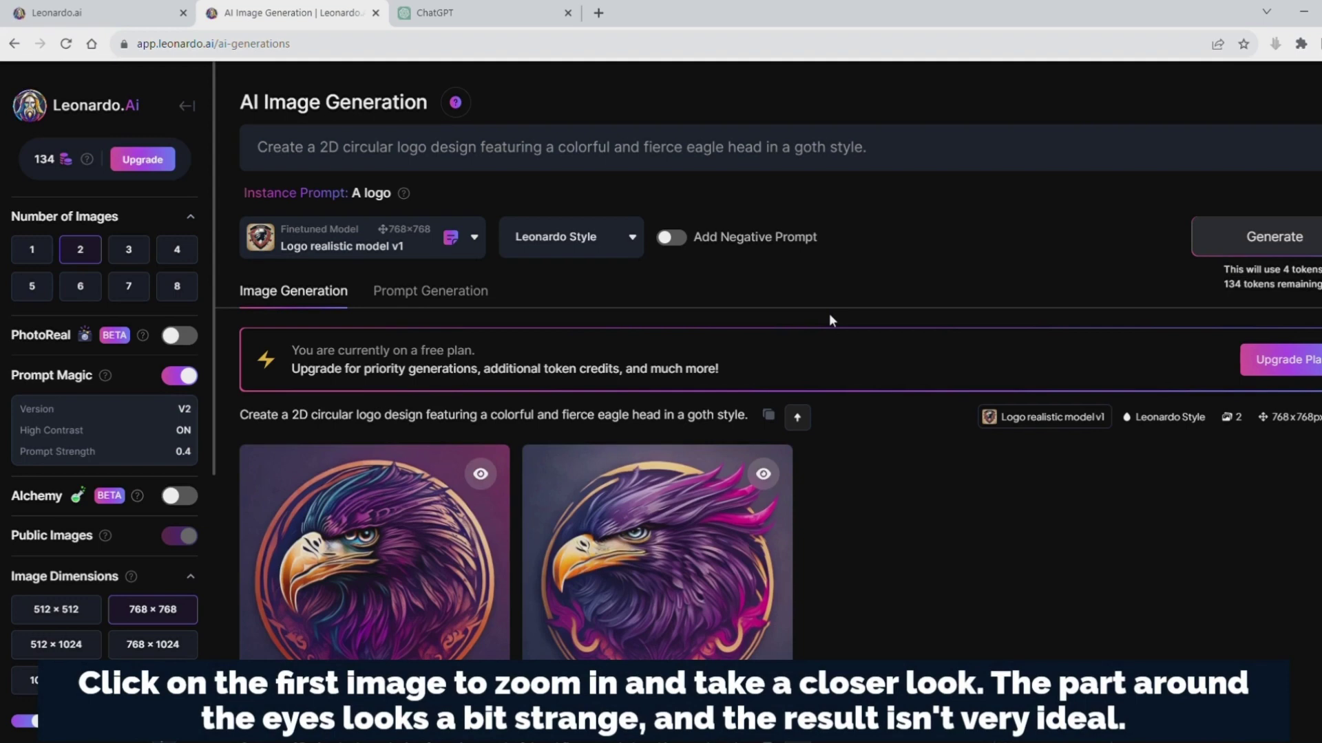
Inspect both eagle logos generated with Logo realistic model v1 enlarged, one after the other
click(398, 559)
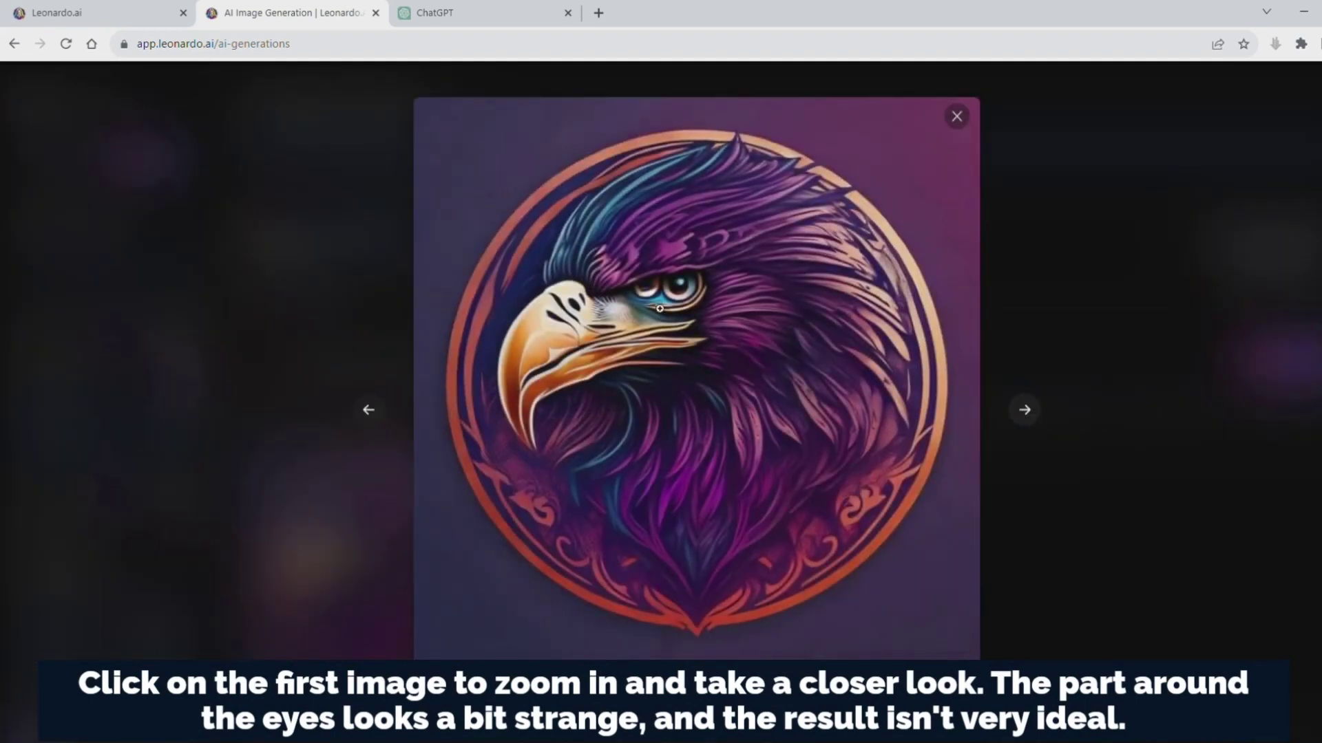
click(963, 118)
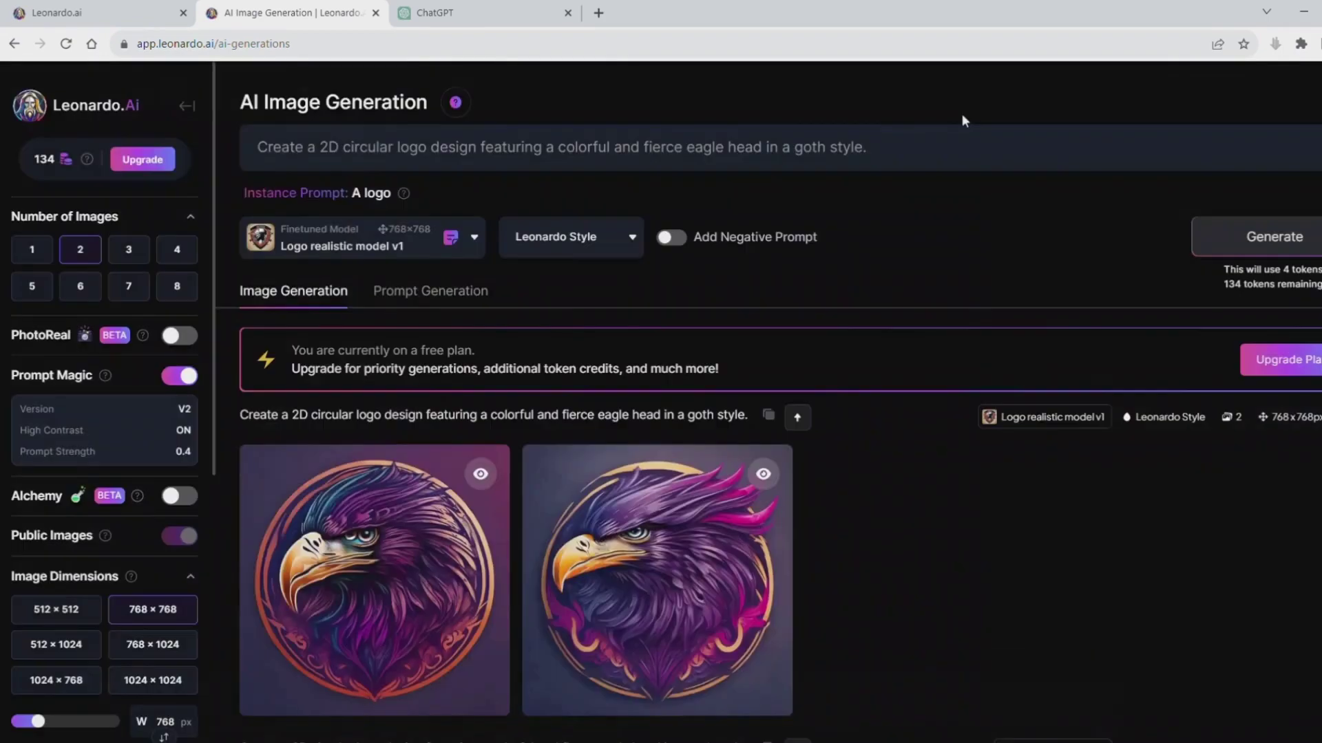
click(682, 552)
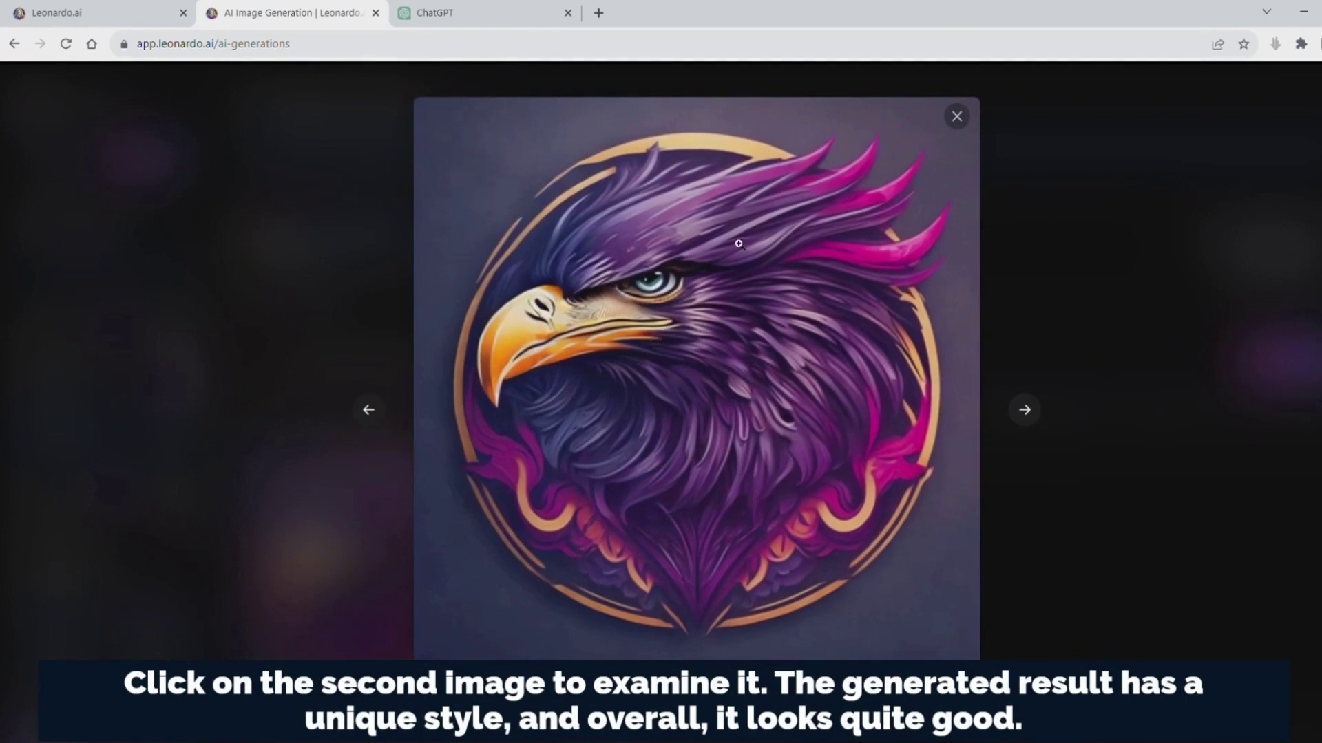
click(957, 117)
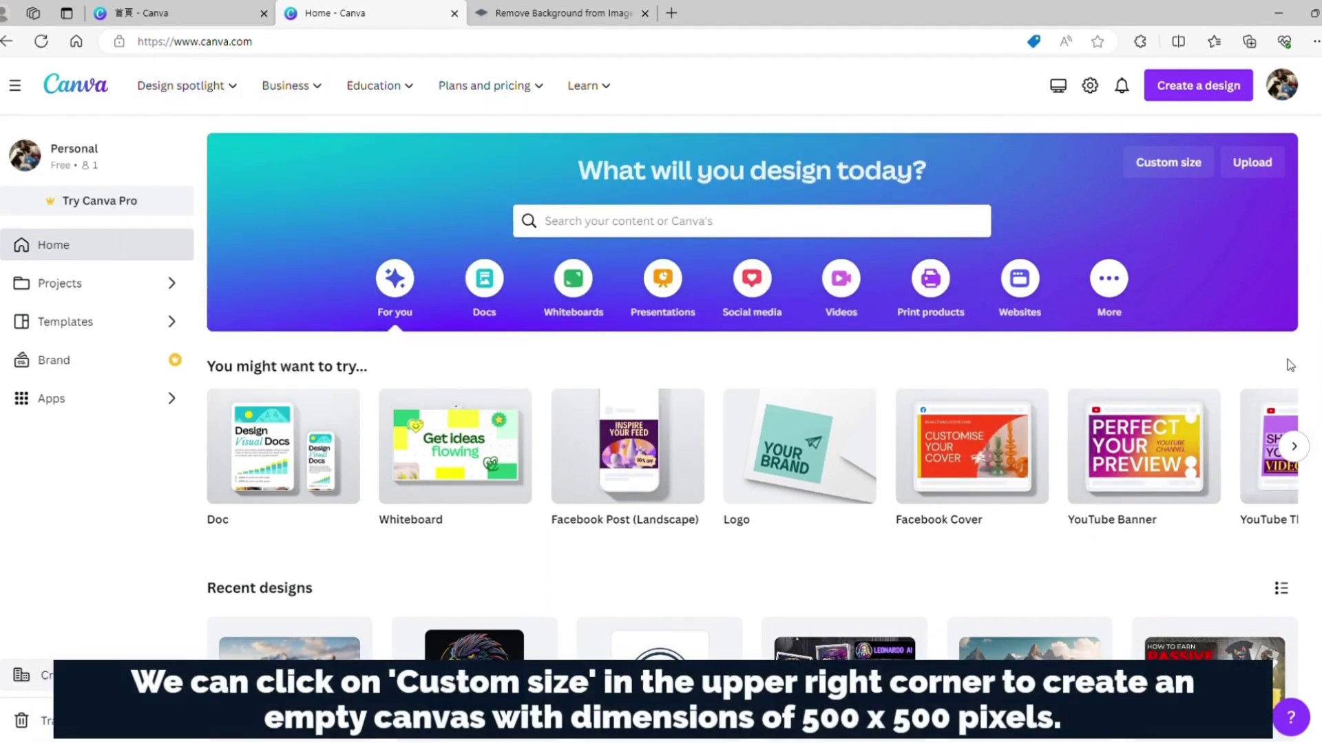
Switch to Canva and create a new custom-size design of 500 × 500 px
click(1162, 168)
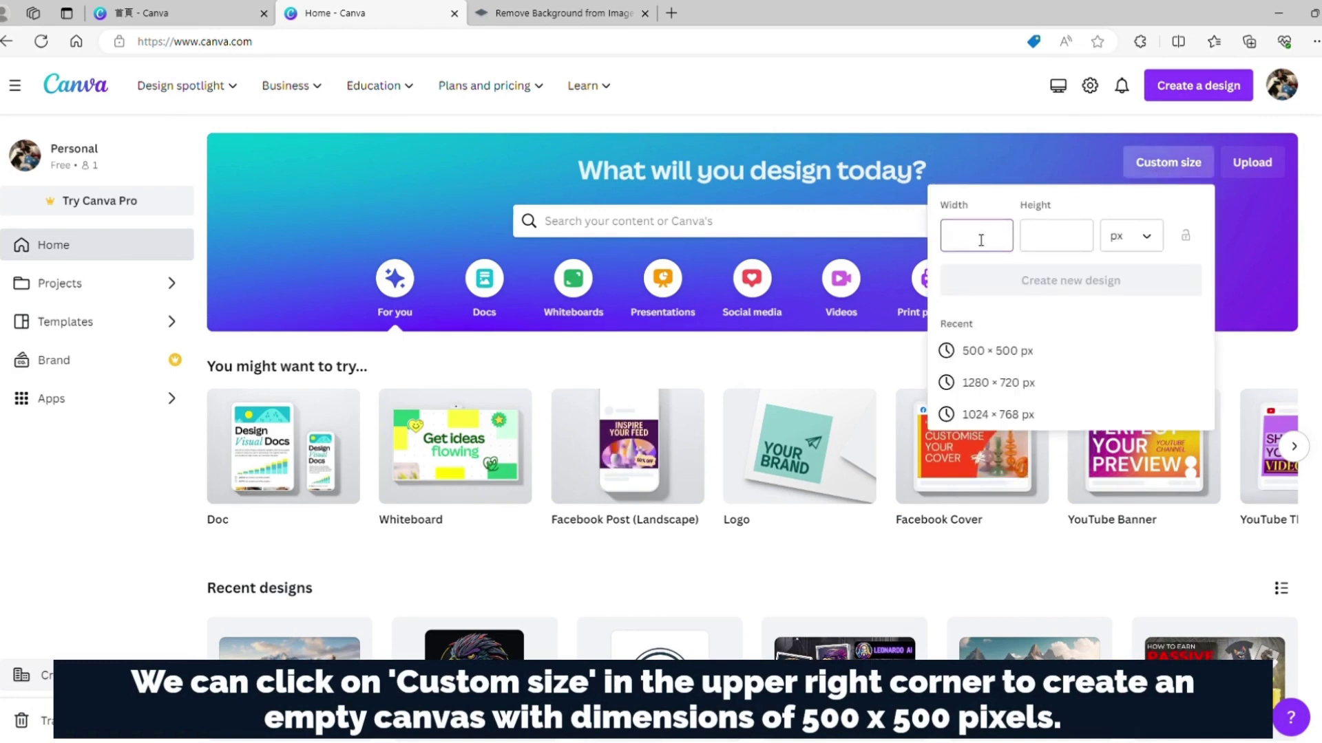
text(500)
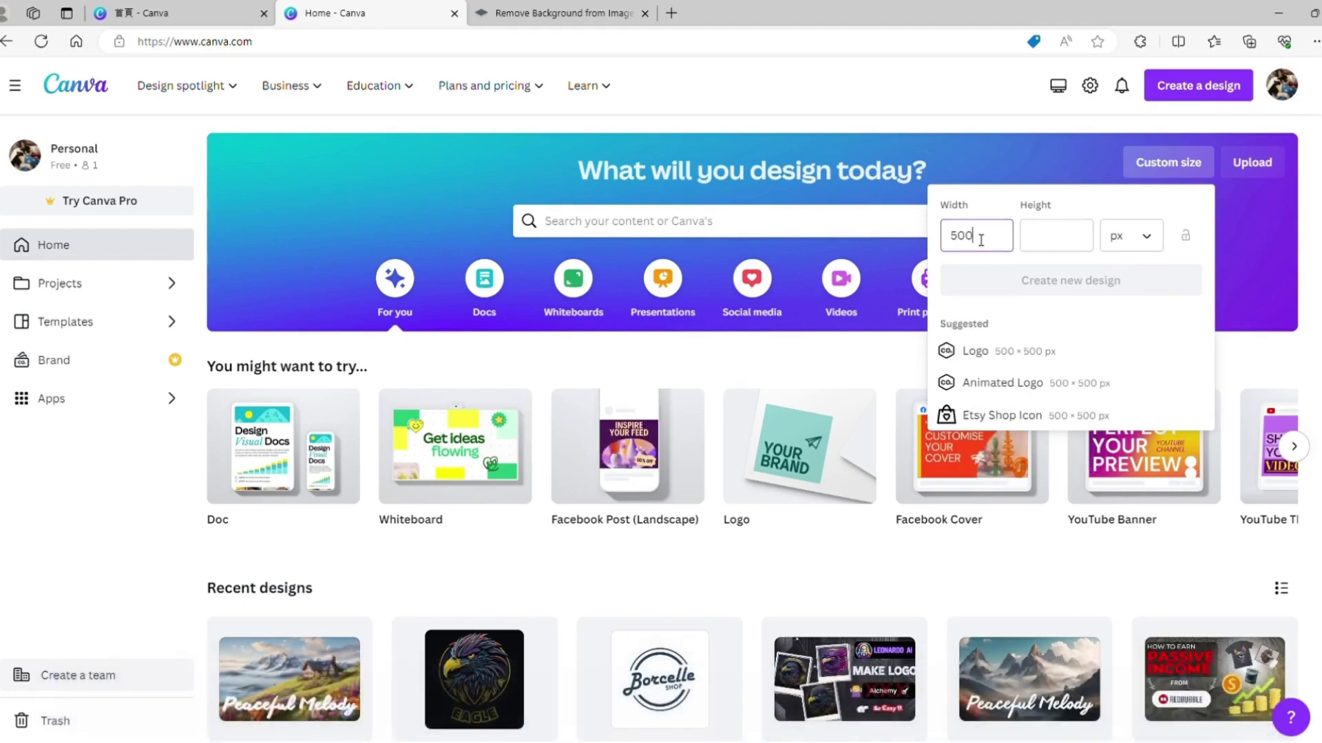
click(1056, 237)
text(500)
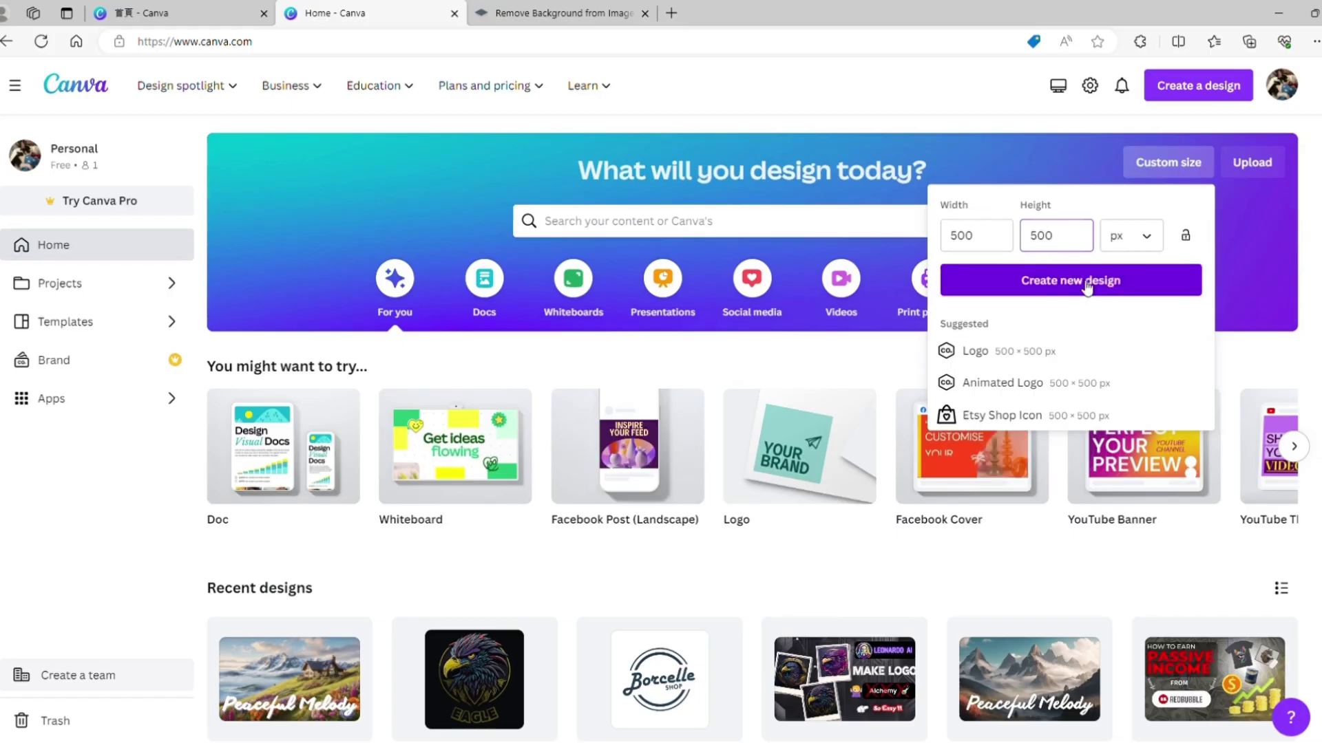
click(1087, 287)
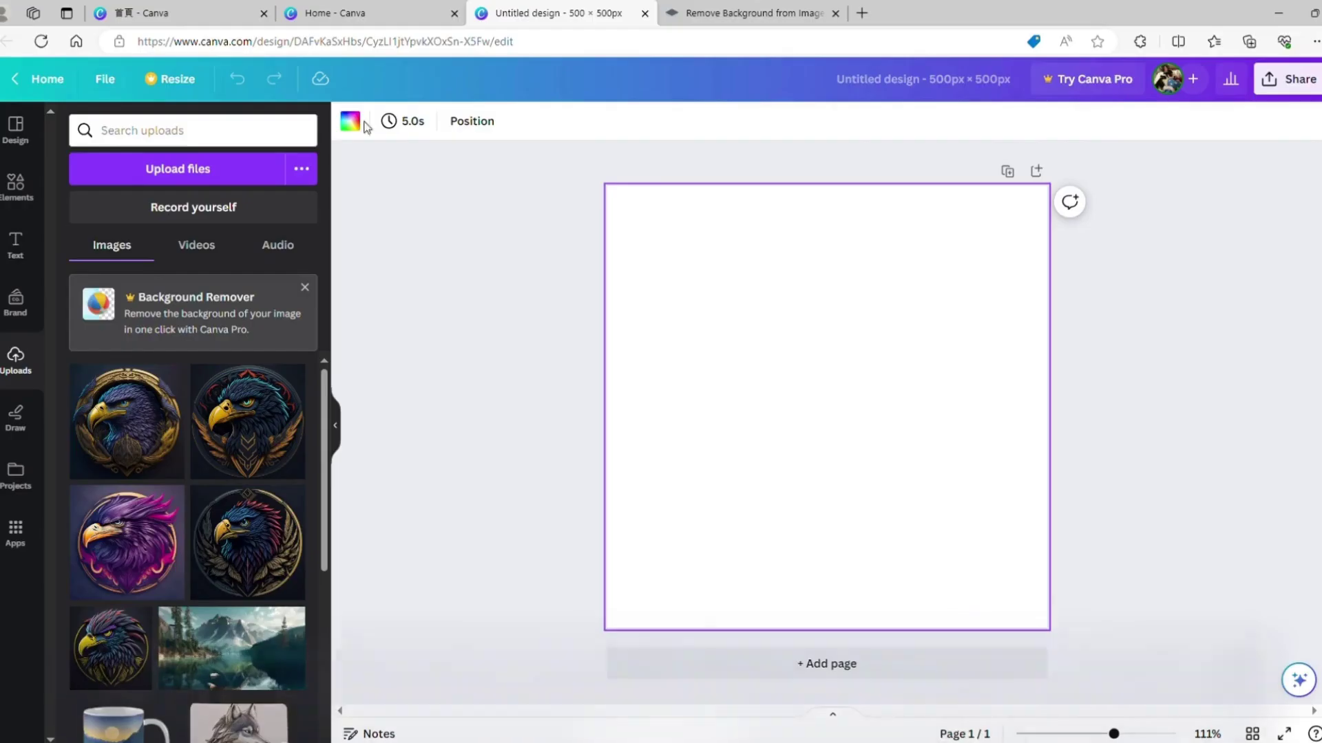
Set the page background to black and place the uploaded eagle logo with the thin yellow ring near the canvas centre
click(350, 121)
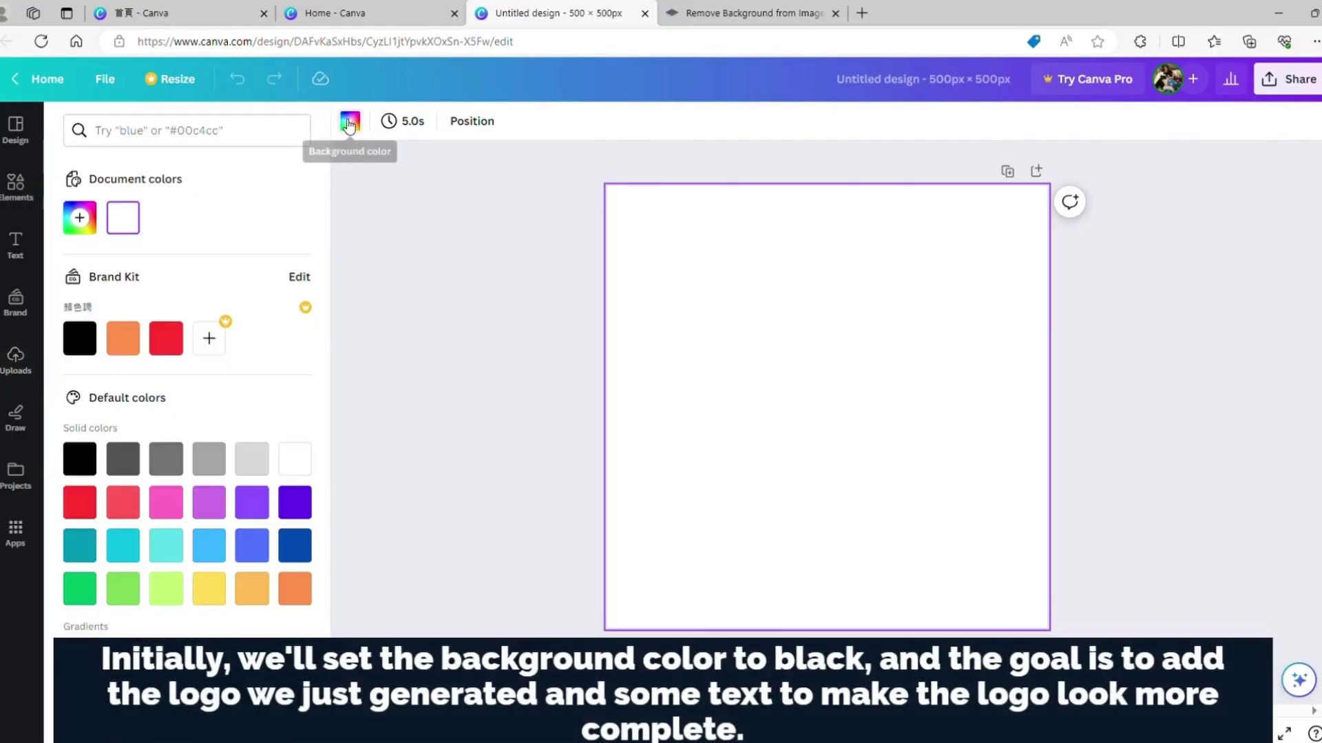
click(80, 338)
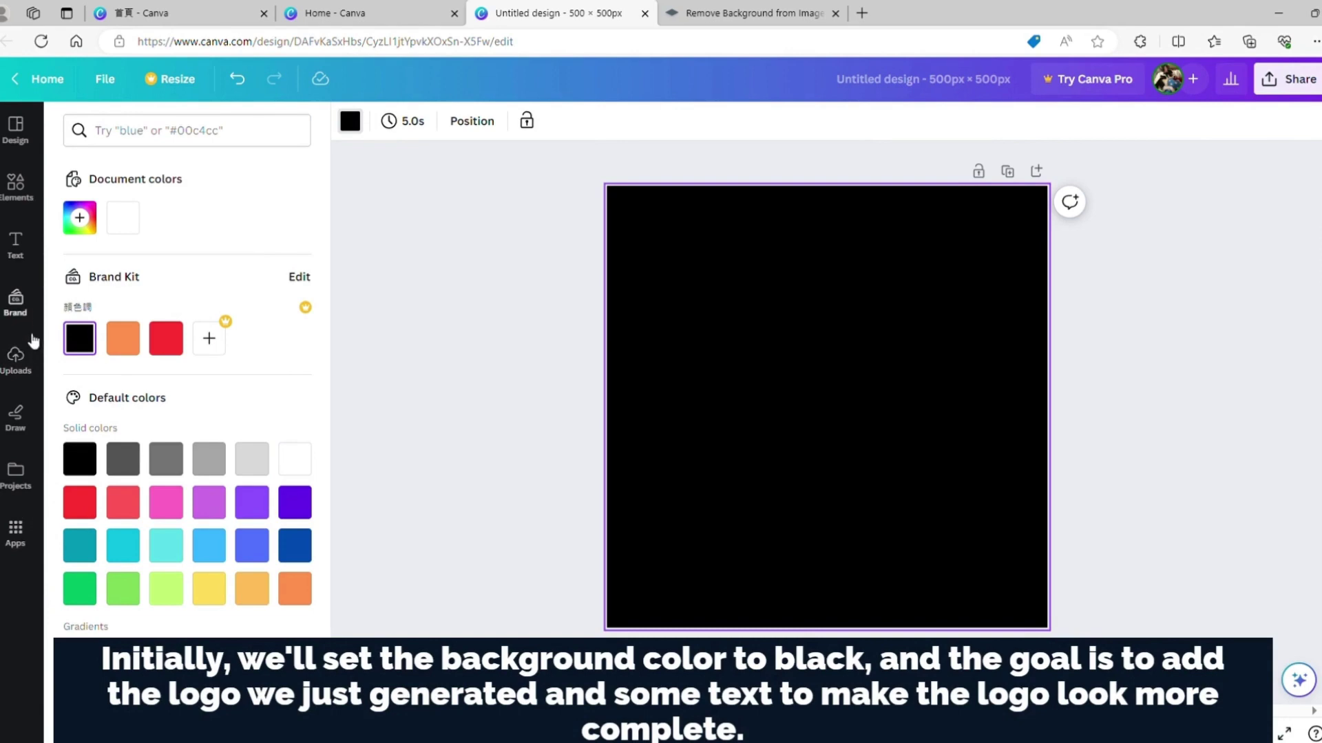
click(16, 361)
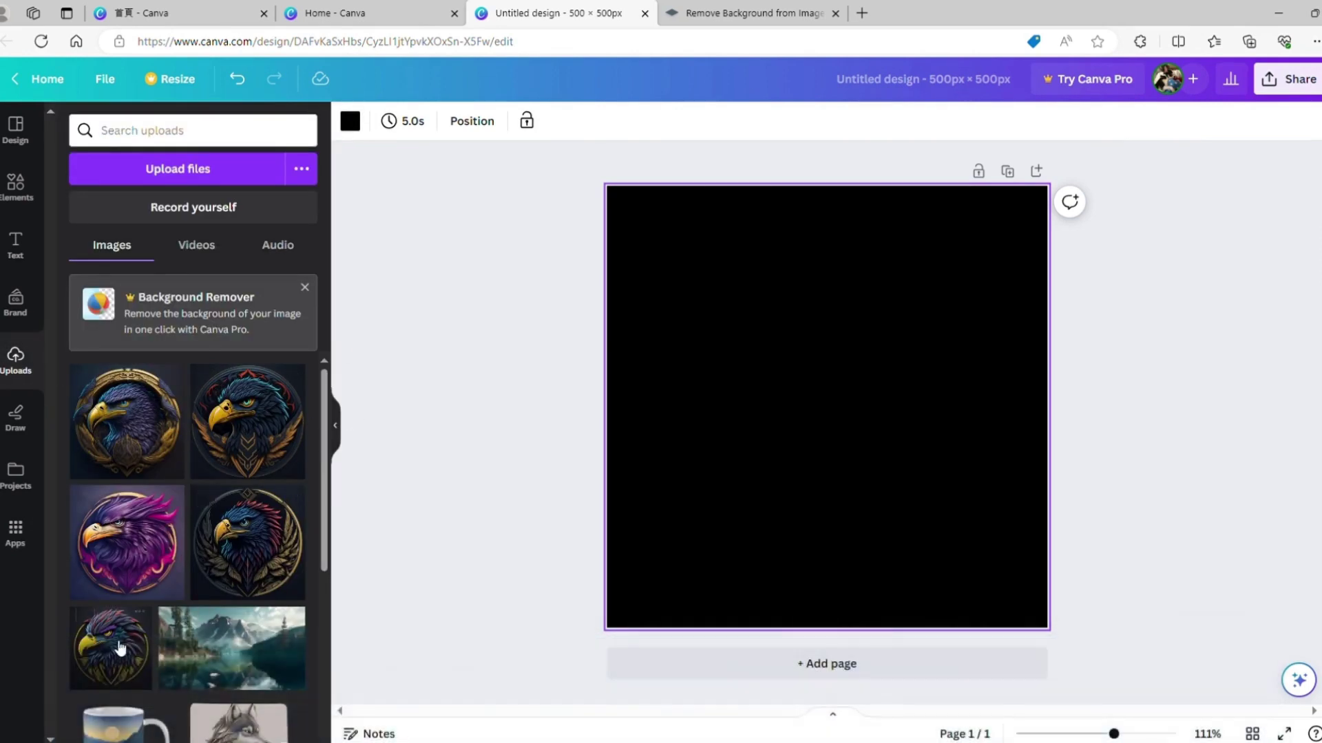
drag(117, 644, 775, 369)
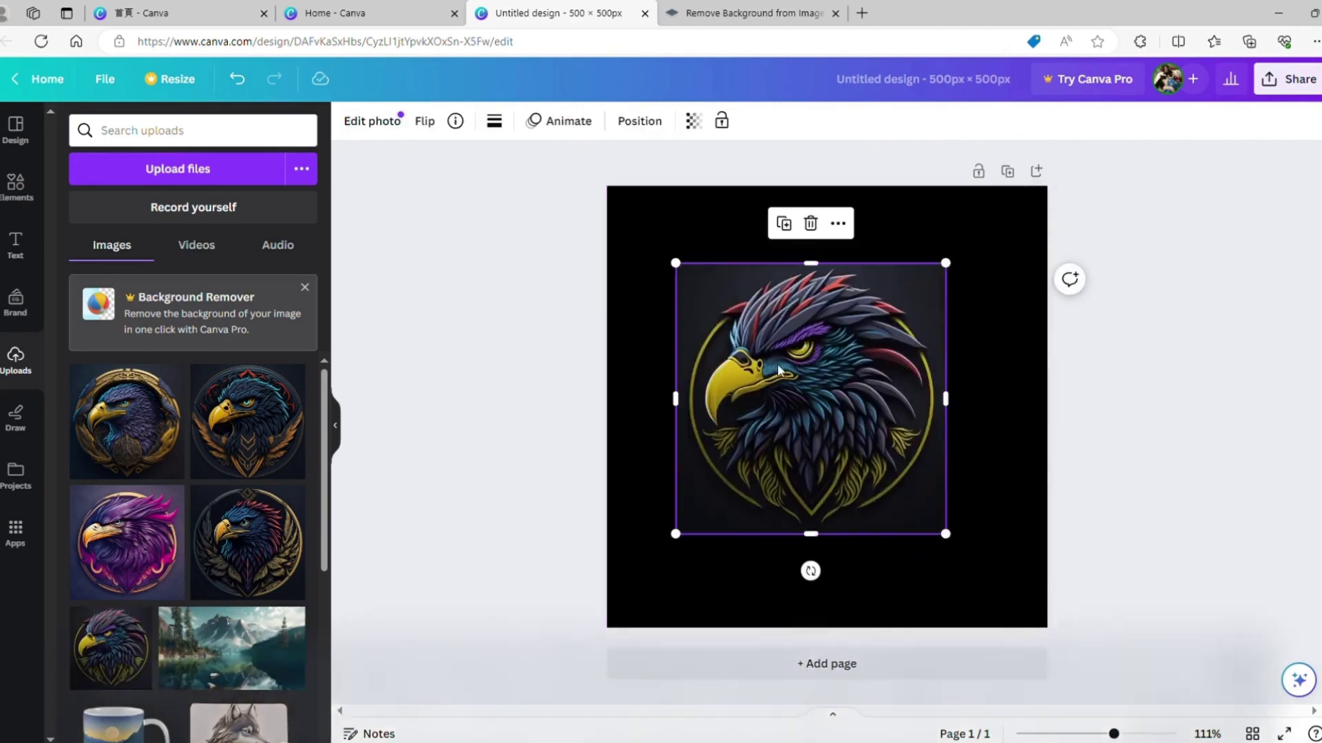
click(970, 393)
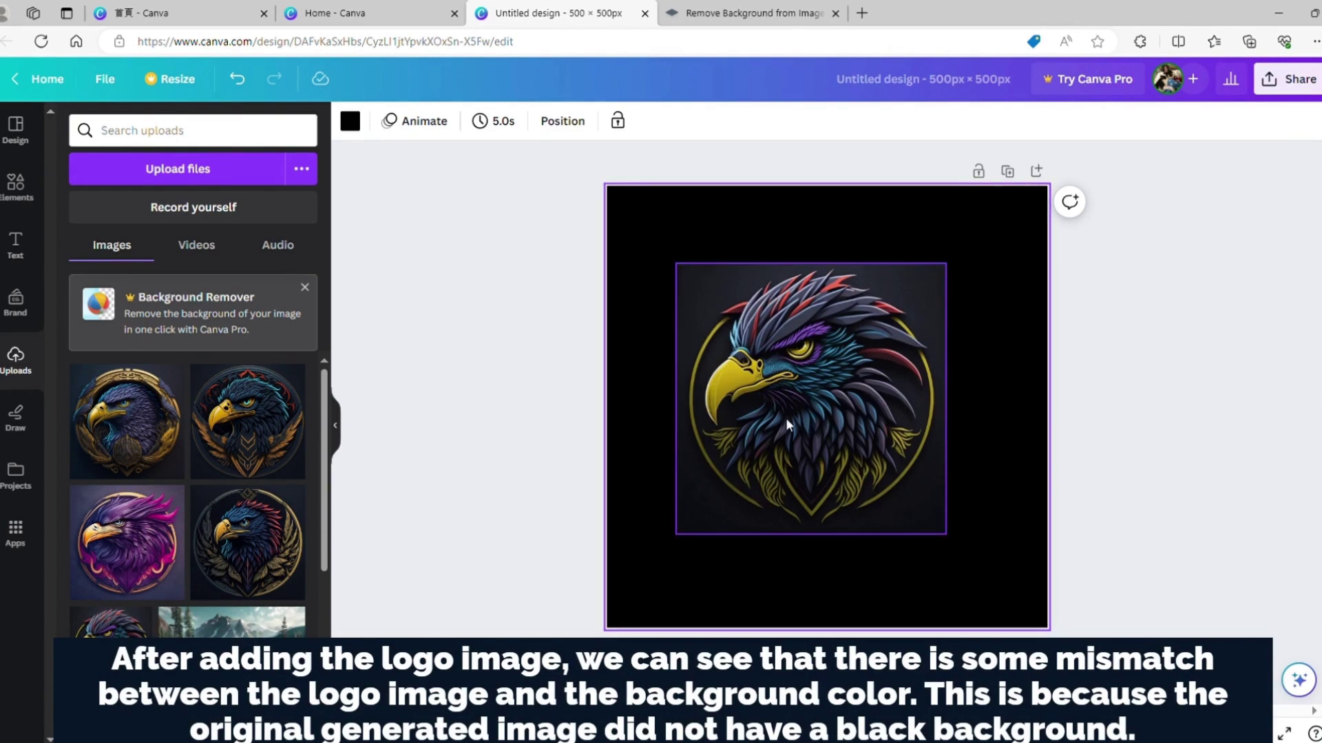
drag(787, 389, 803, 379)
click(675, 346)
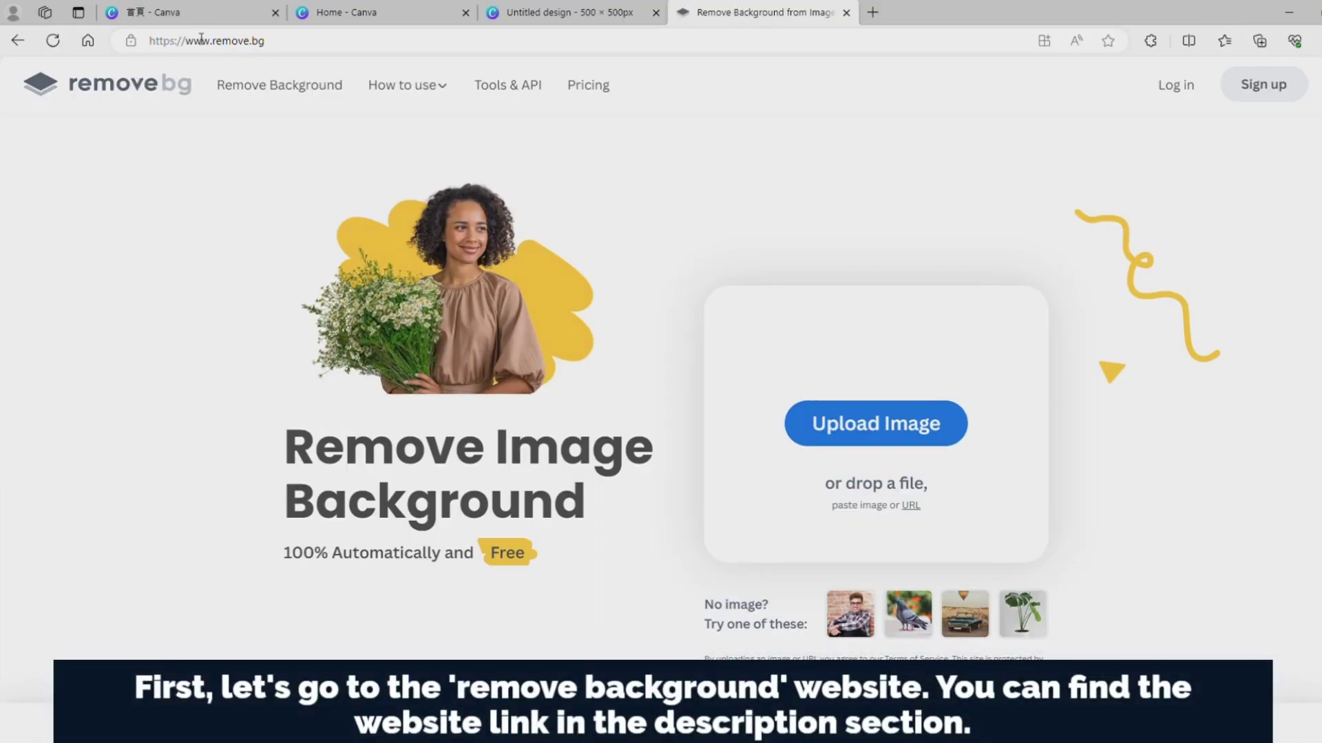
Switch to remove.bg and upload the eagle logo with the thin yellow ring for background removal
click(866, 439)
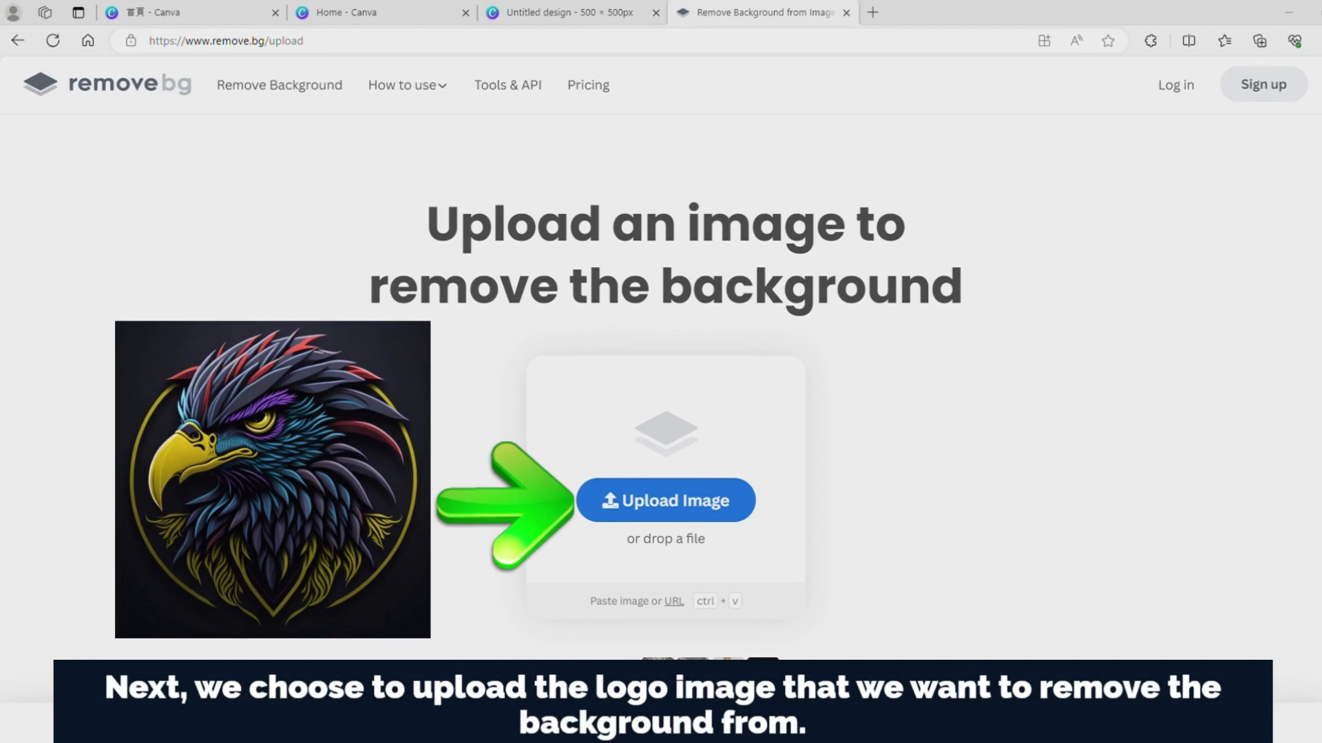
click(728, 483)
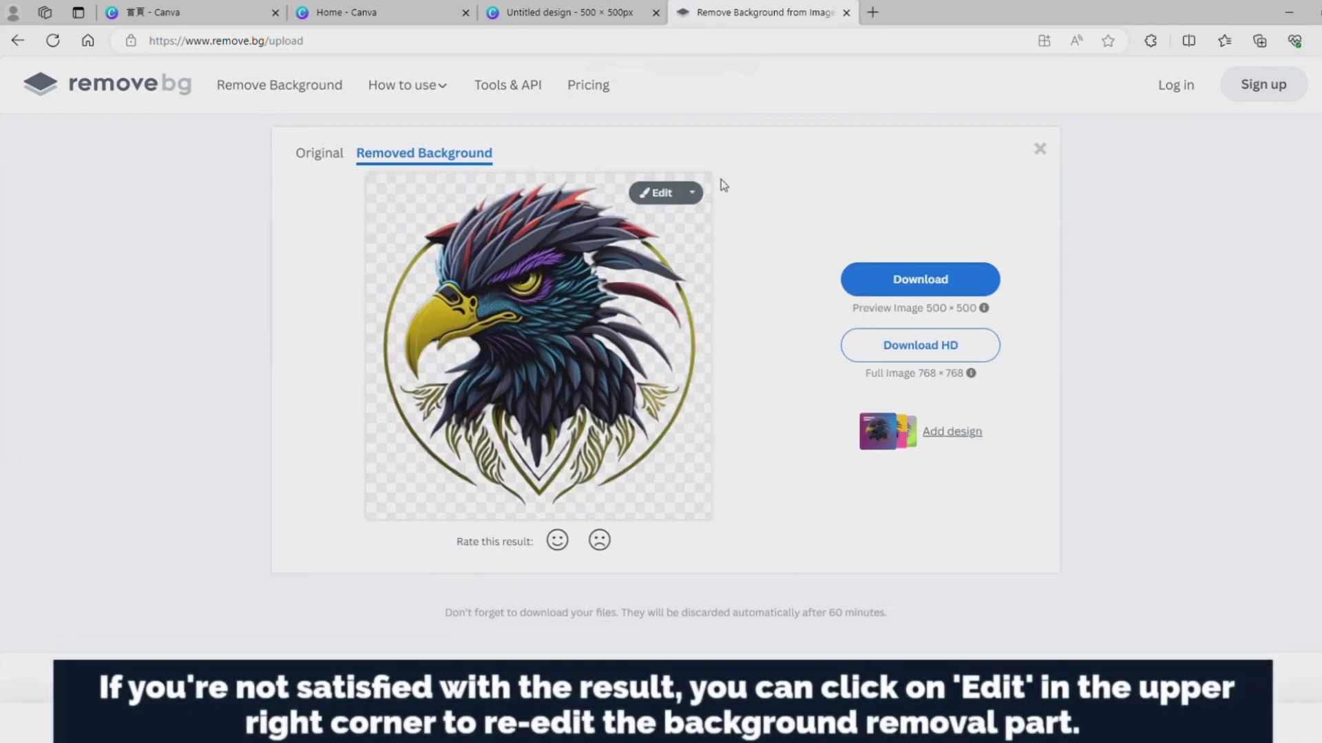
Restore the removed dark areas inside the logo's circle using a smaller Restore brush, and download the edited cutout
click(658, 195)
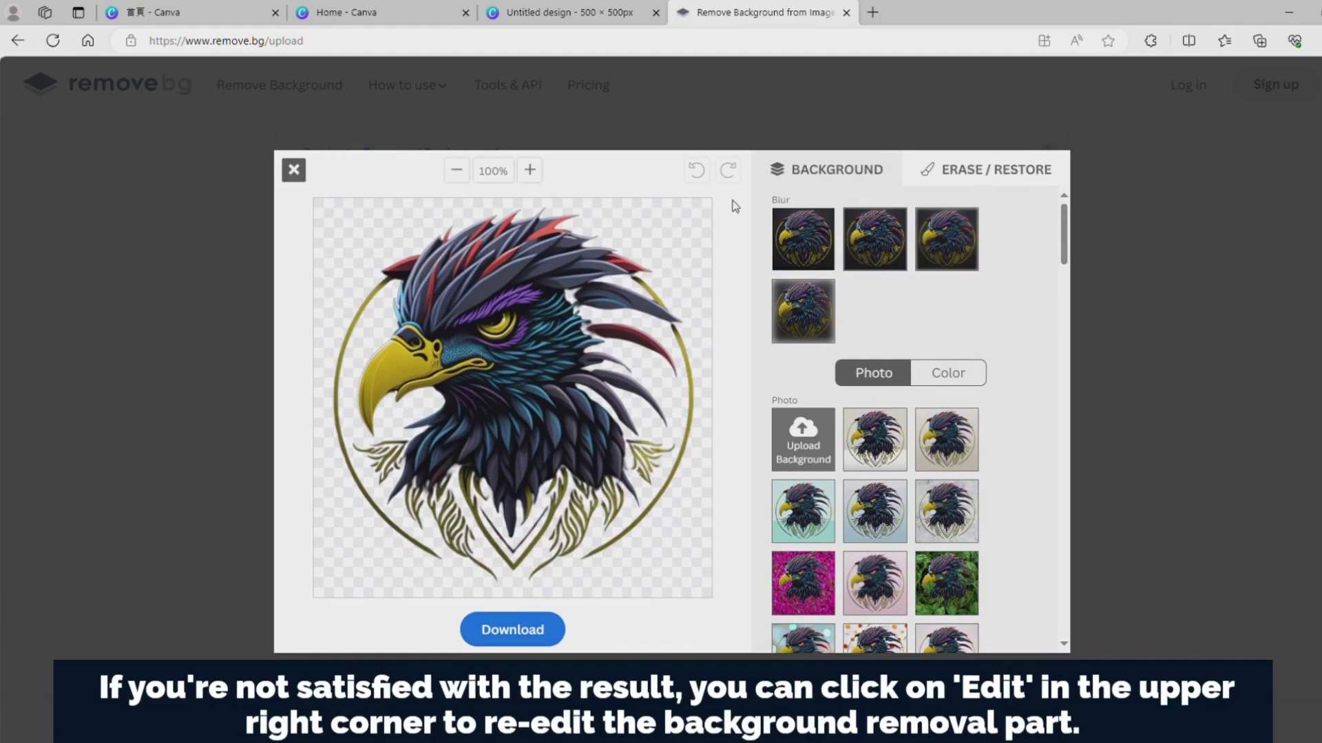
click(990, 172)
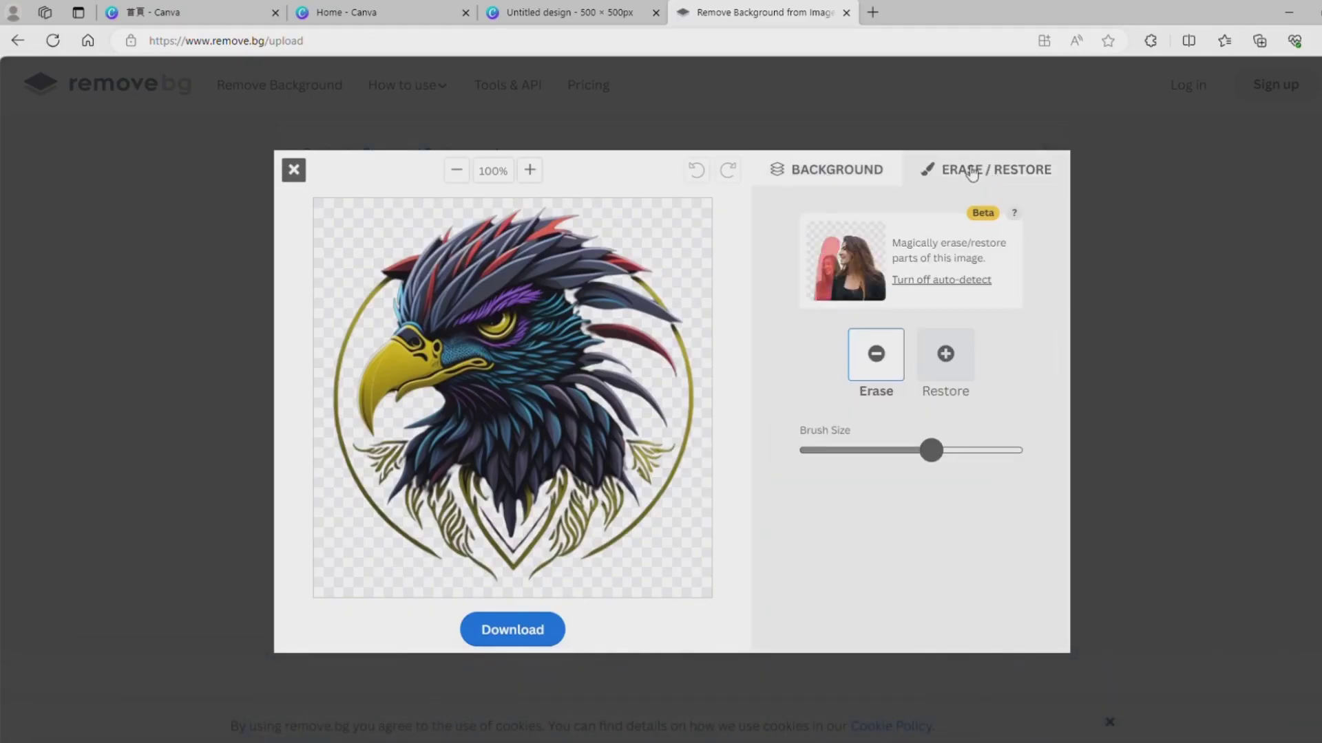
click(945, 353)
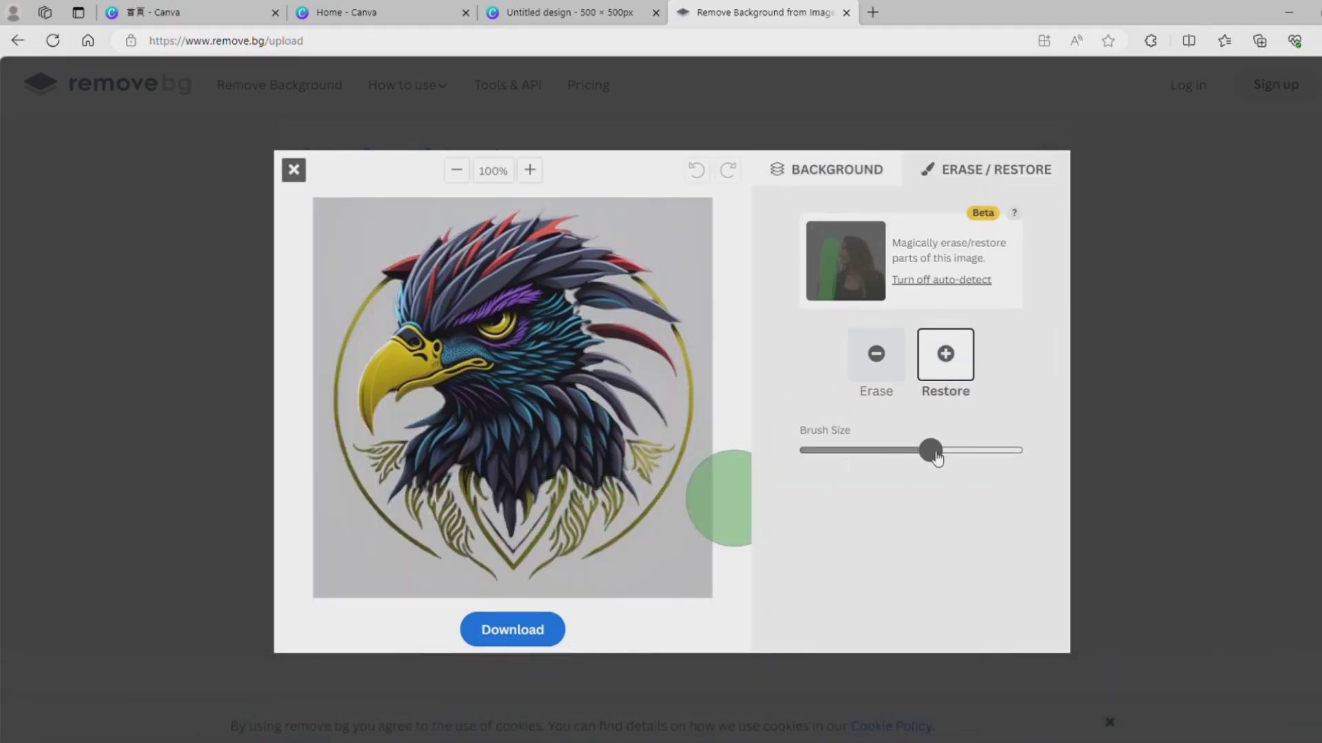
drag(937, 456, 891, 453)
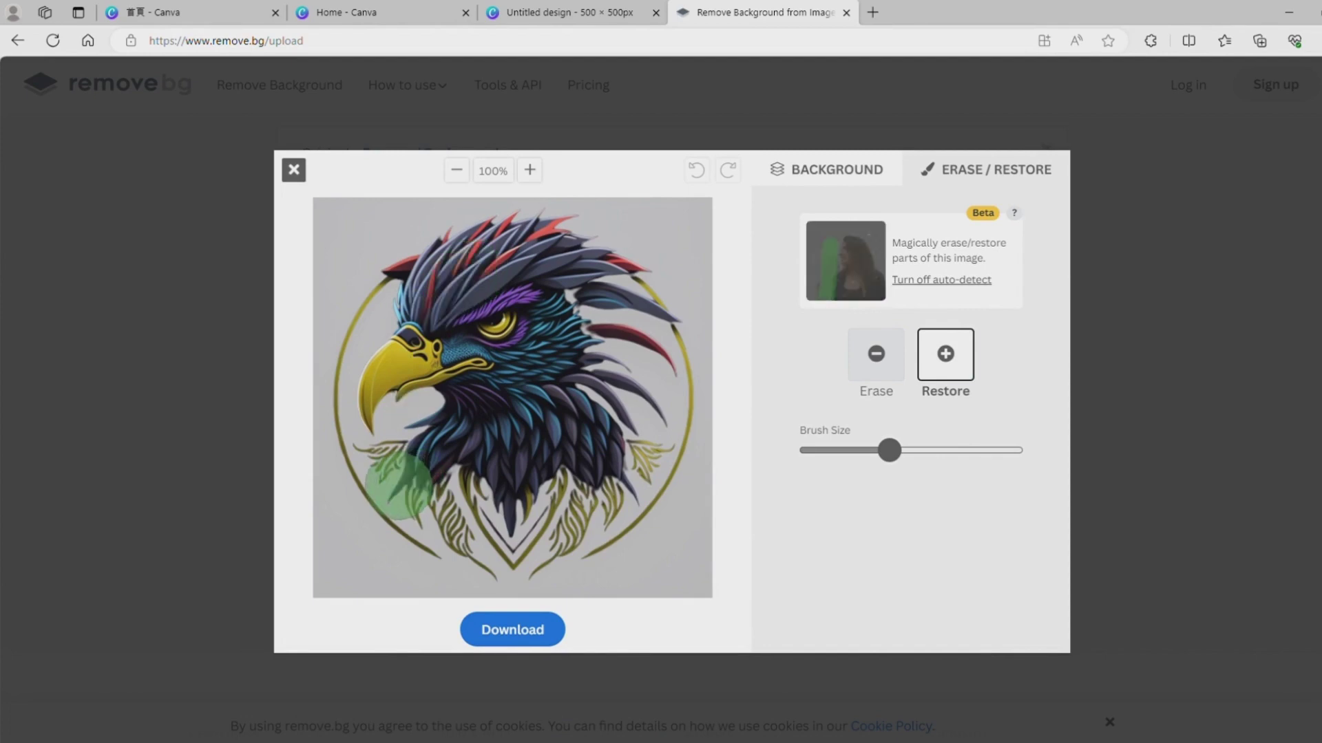
mouse_move(398, 486)
mouse_down()
mouse_move(369, 406)
mouse_move(372, 348)
mouse_move(395, 303)
mouse_move(468, 235)
mouse_move(550, 228)
mouse_up()
mouse_move(481, 537)
mouse_down()
mouse_move(530, 475)
mouse_move(599, 393)
mouse_move(602, 347)
mouse_move(599, 492)
mouse_move(539, 541)
mouse_up()
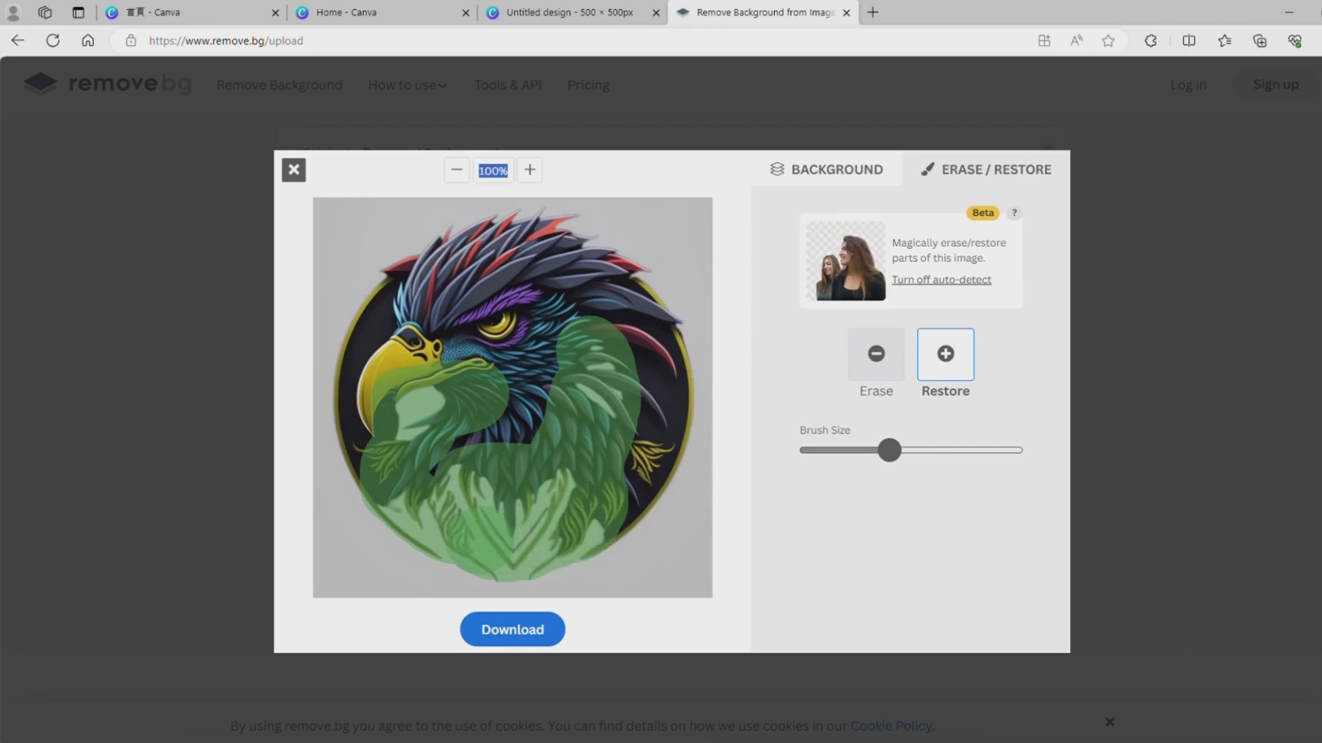
click(623, 423)
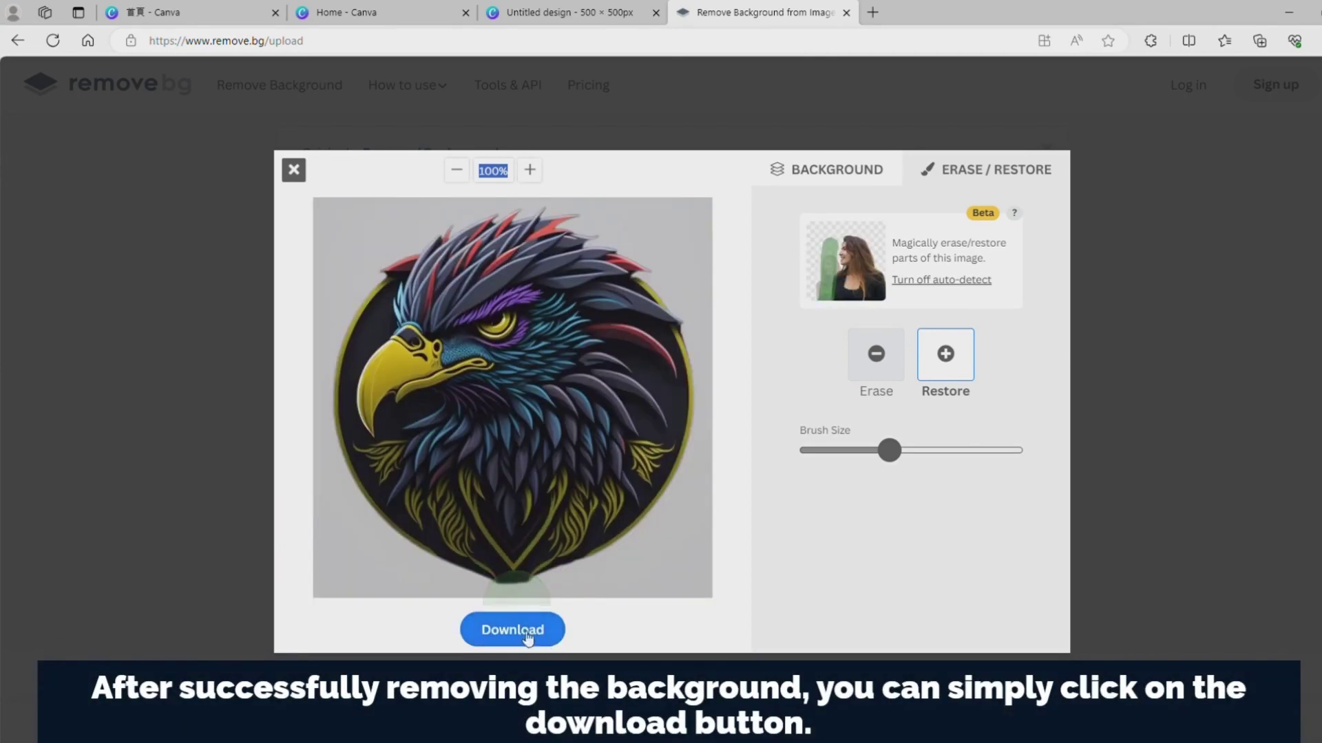
click(518, 632)
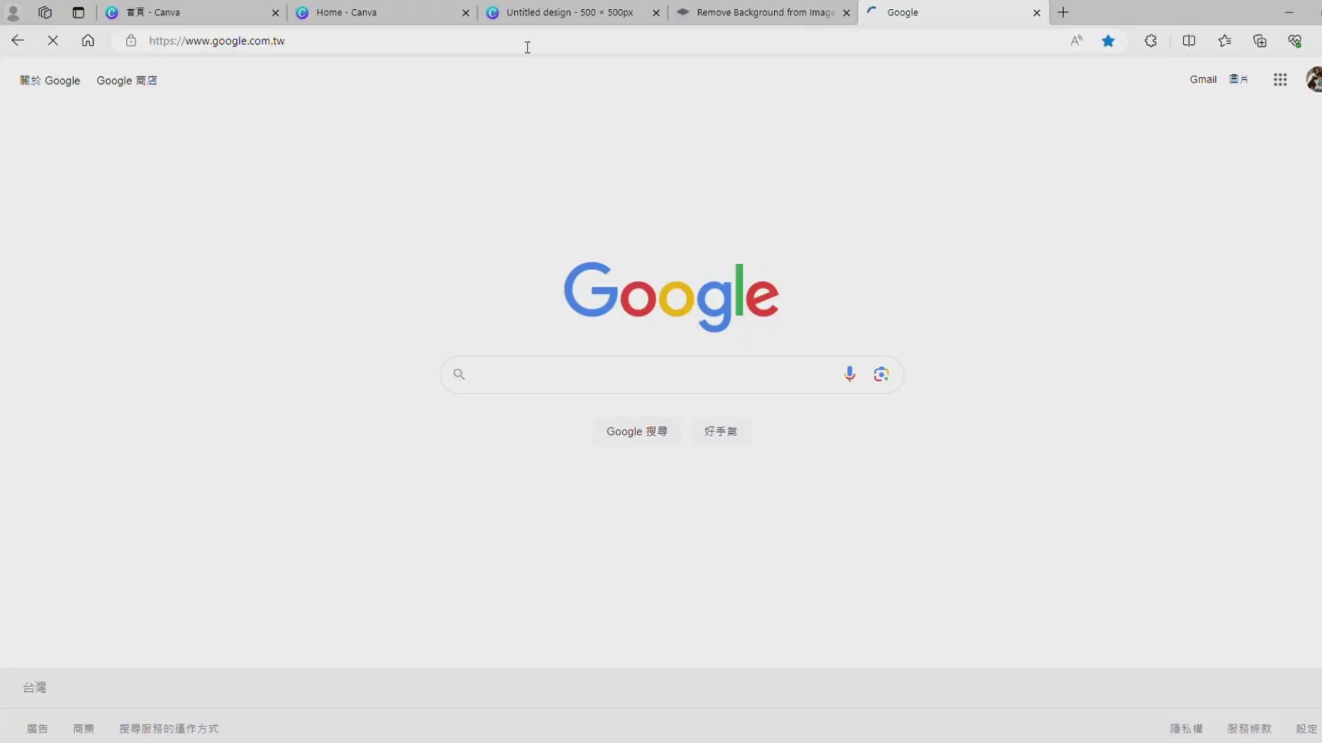
Search Google for vectorizer ai, open the Vectorizer.AI site, and upload the background-removed eagle logo for vectorization
text(vect)
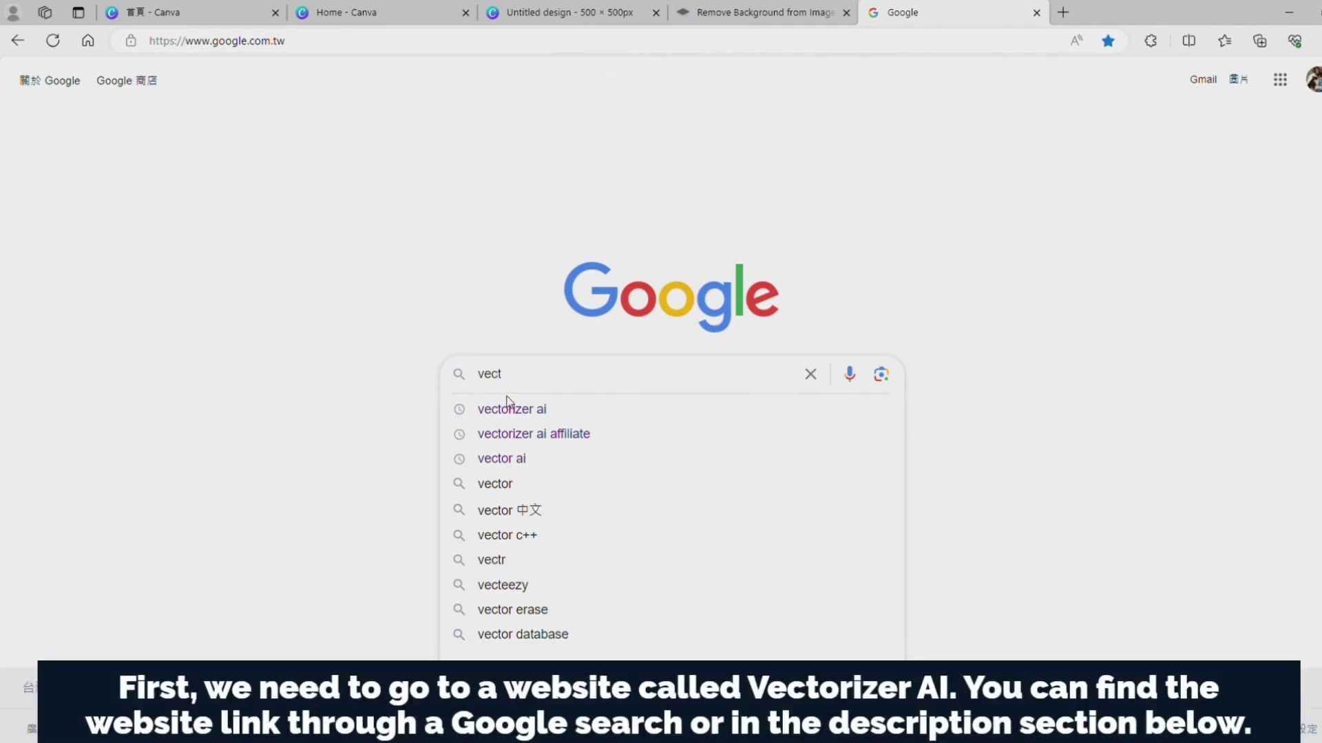
click(513, 411)
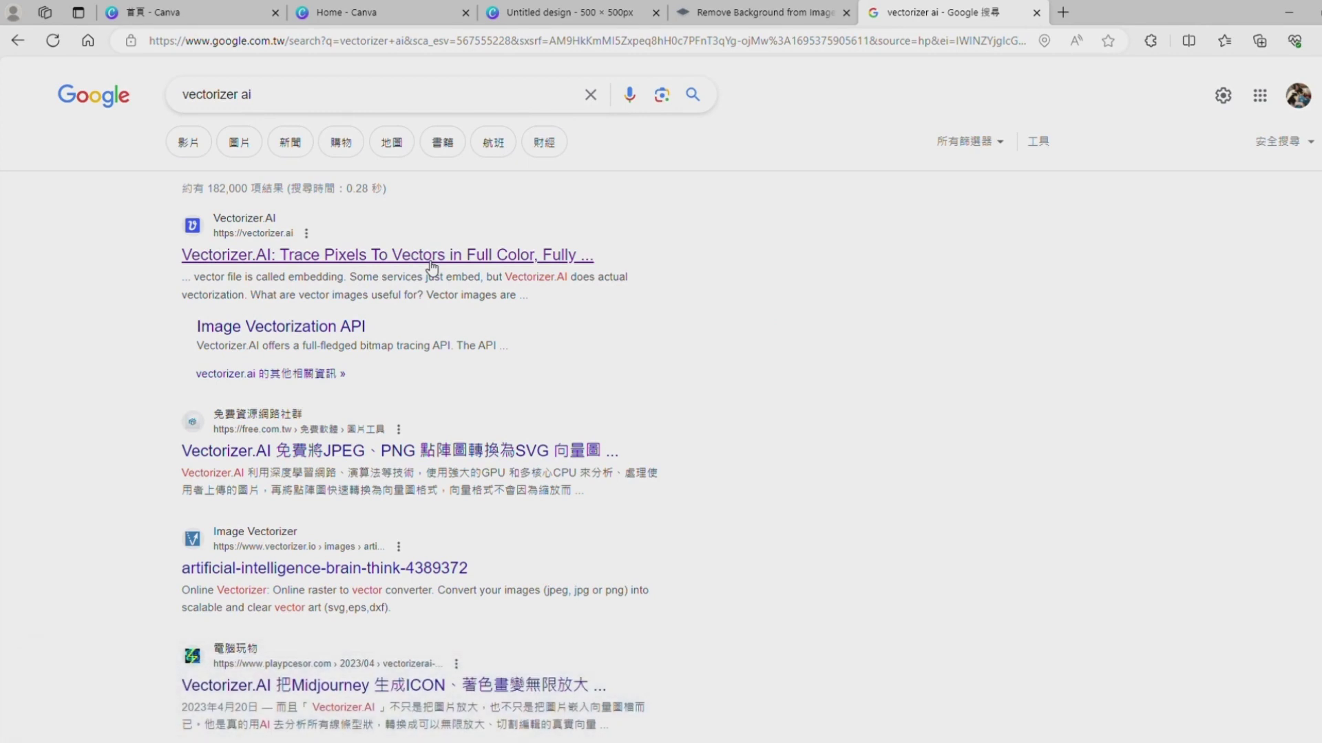
click(432, 267)
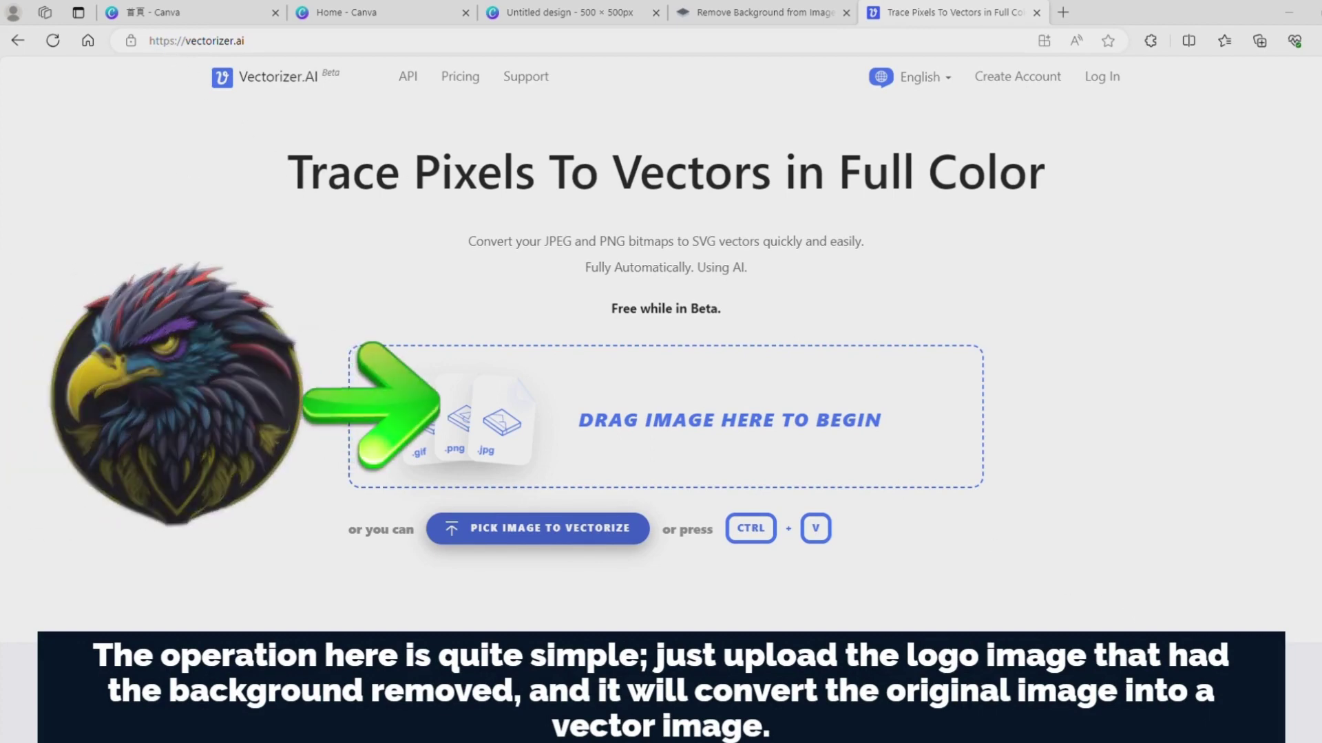
click(952, 596)
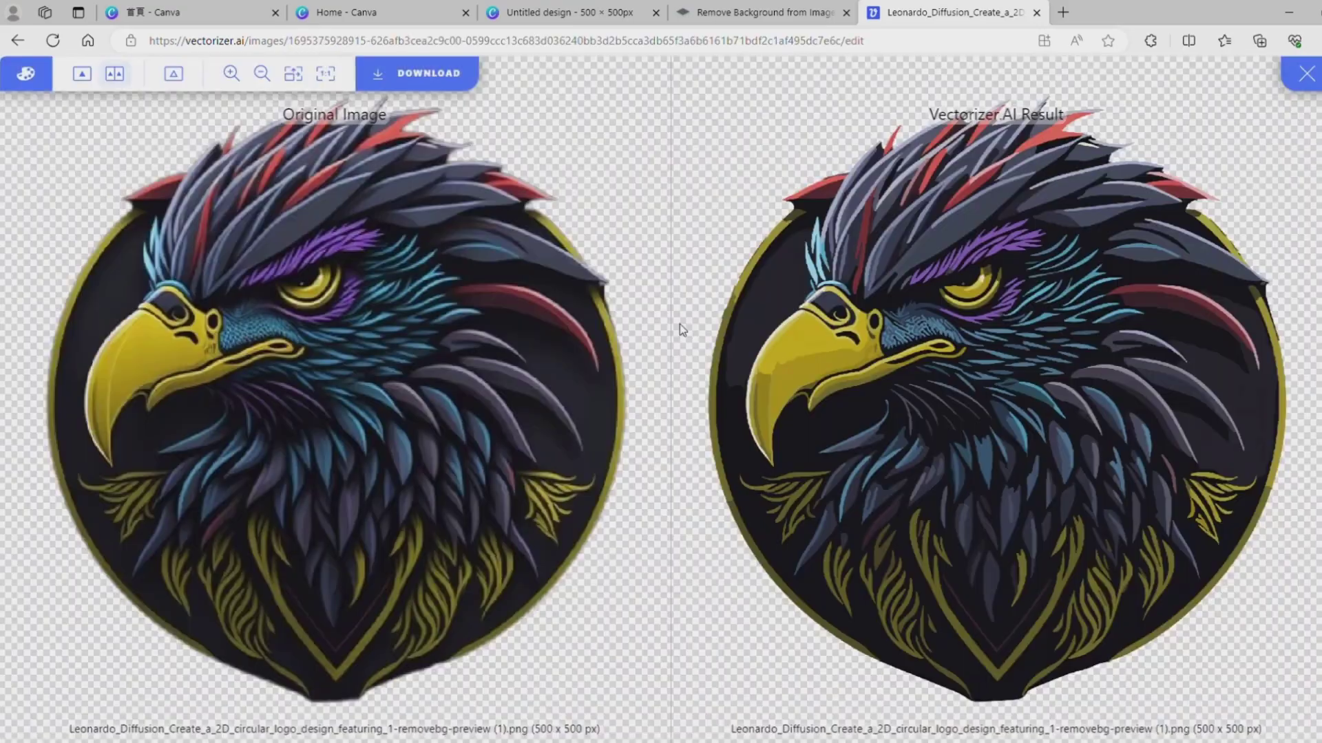
Compare the original and vectorized eagle up close, and download the vector result in SVG format
click(231, 73)
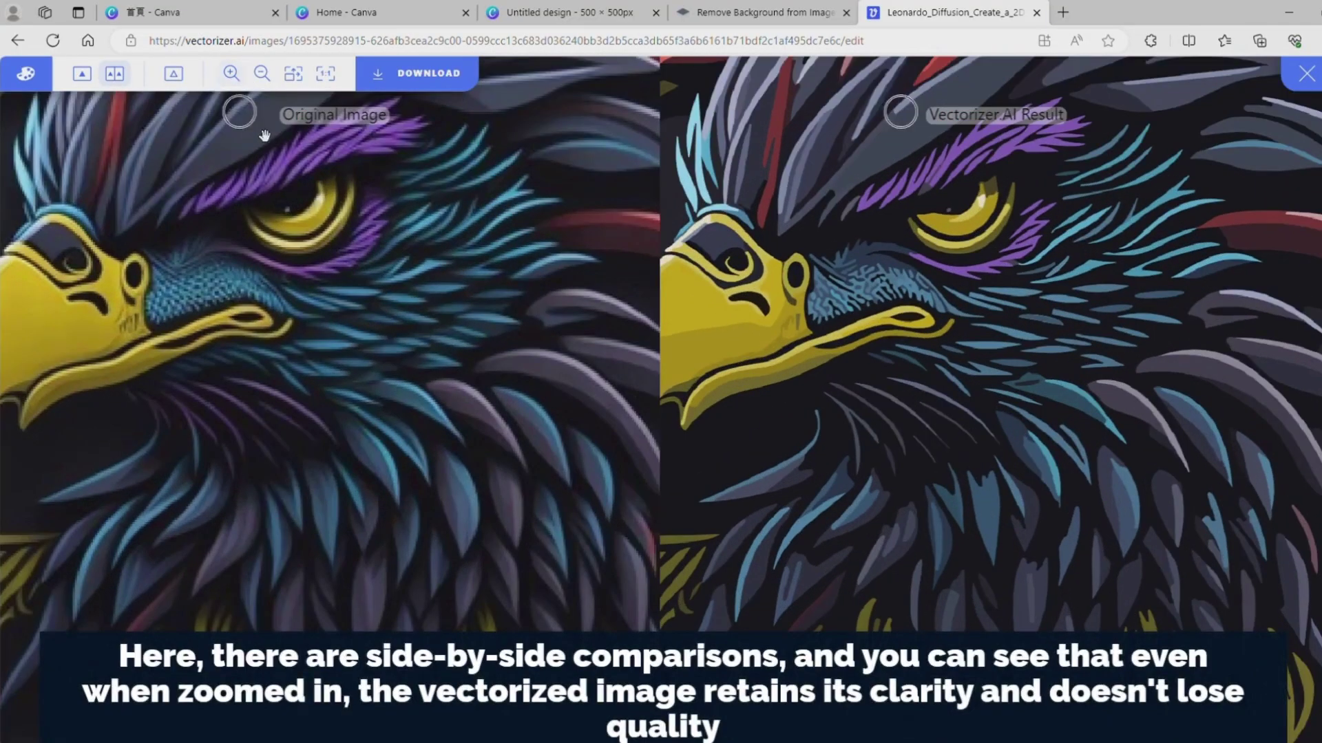
click(243, 82)
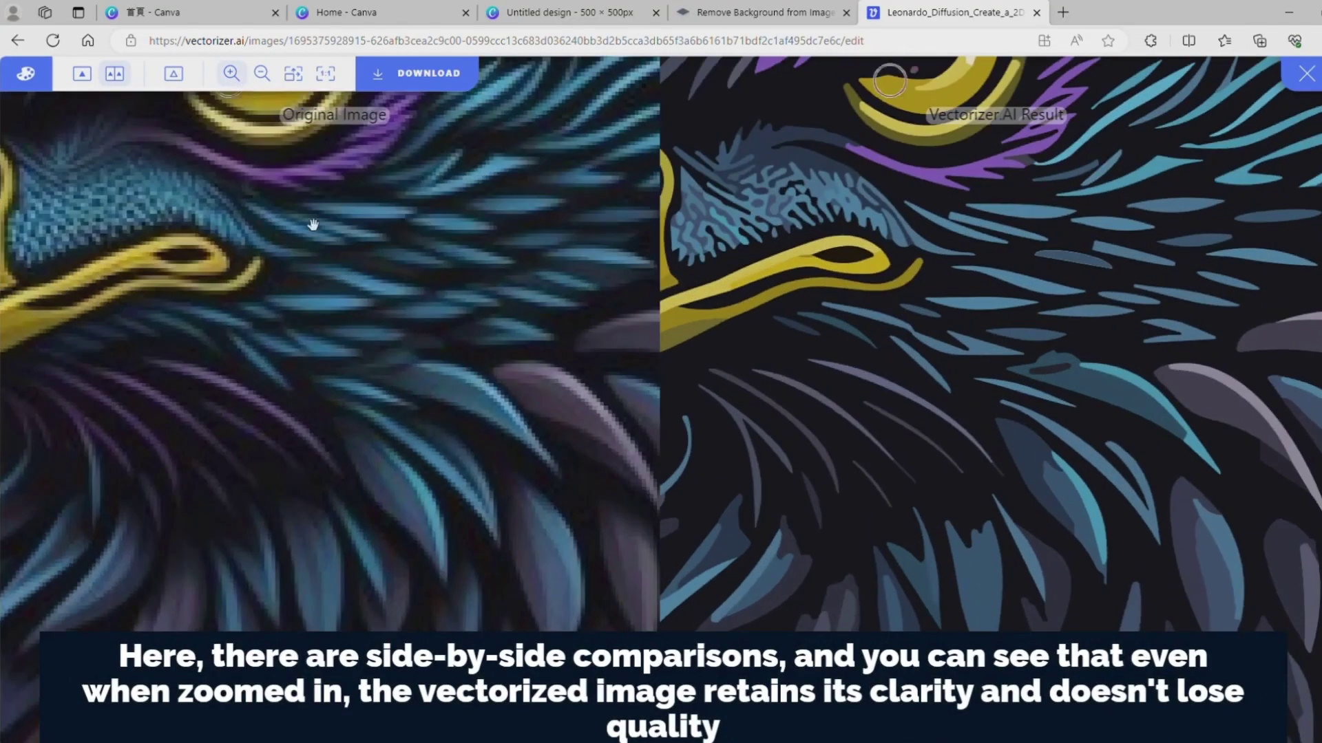
scroll(538, 323, down, 5)
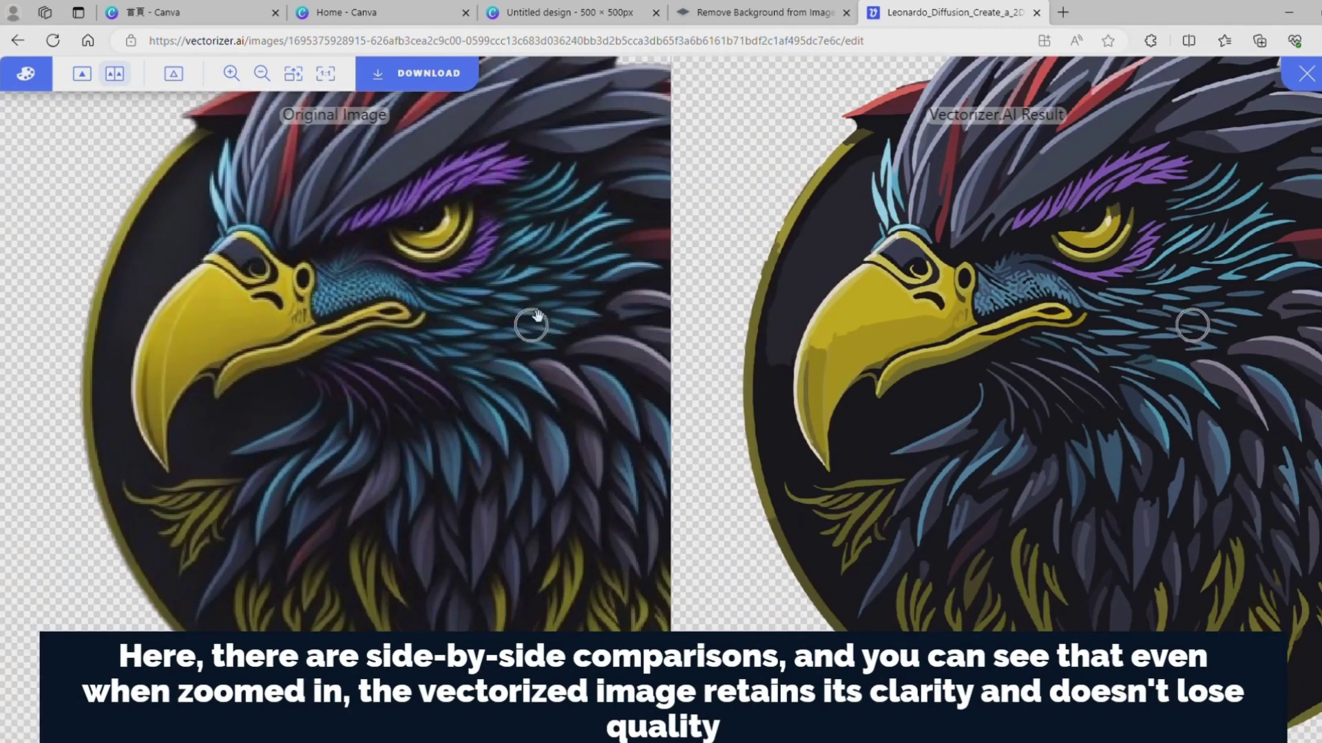
click(387, 77)
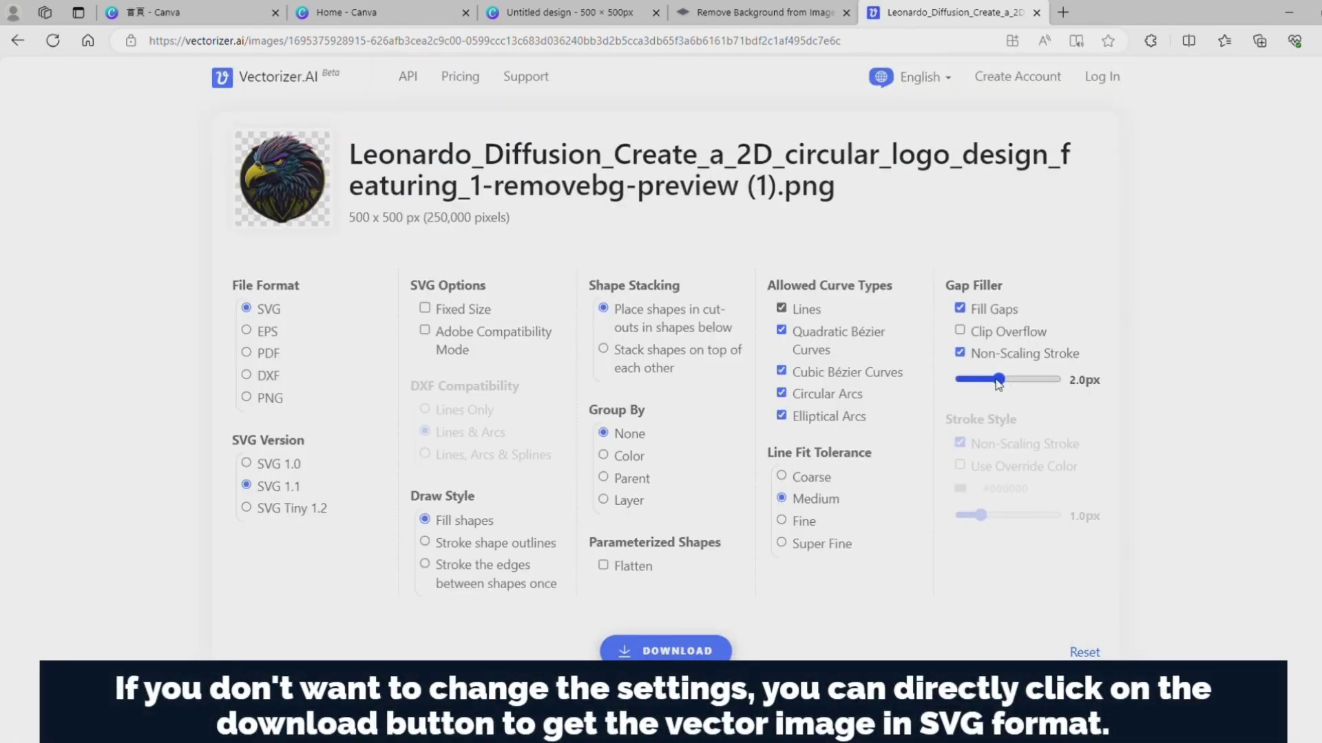
drag(999, 384, 1005, 385)
click(681, 655)
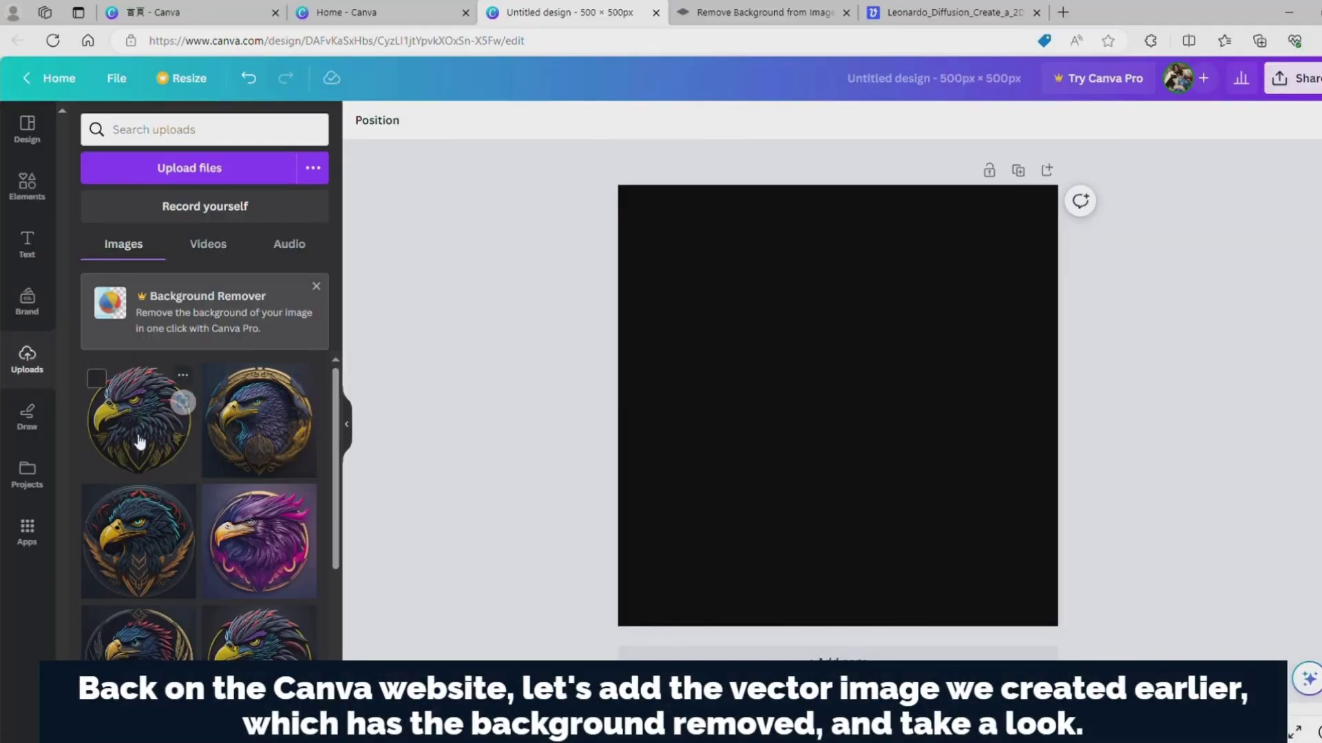
Switch to Canva, place the vectorized eagle logo on the black page, and enlarge it to fill most of the page's upper area
drag(137, 426, 867, 372)
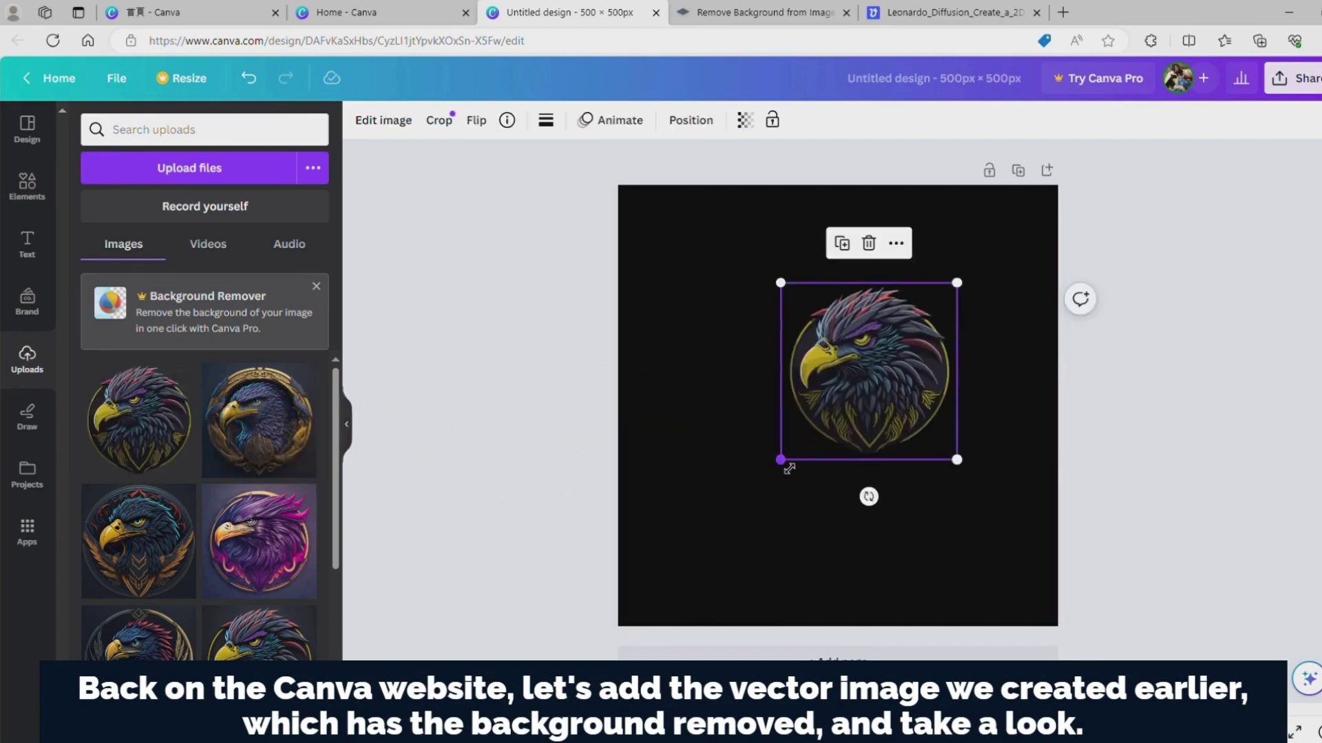
drag(789, 468, 662, 592)
drag(964, 281, 1063, 220)
drag(869, 380, 847, 355)
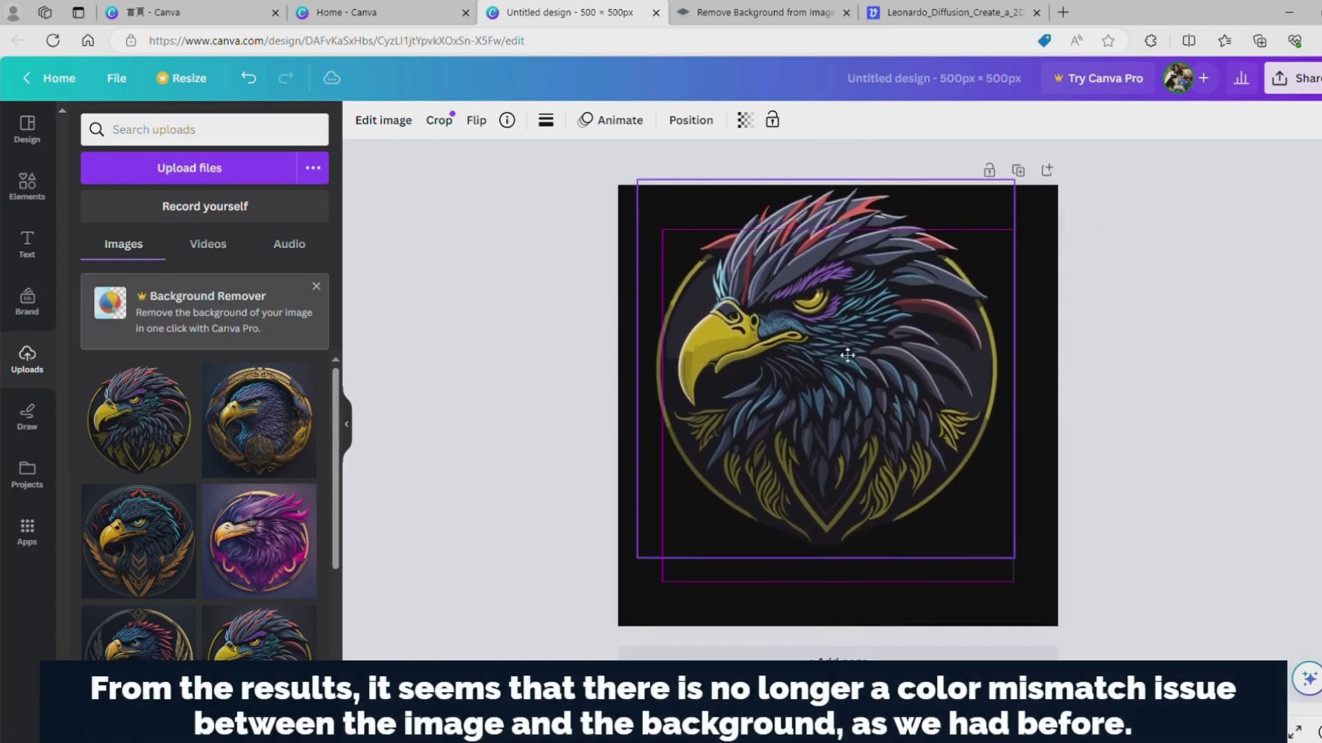
drag(637, 559, 709, 505)
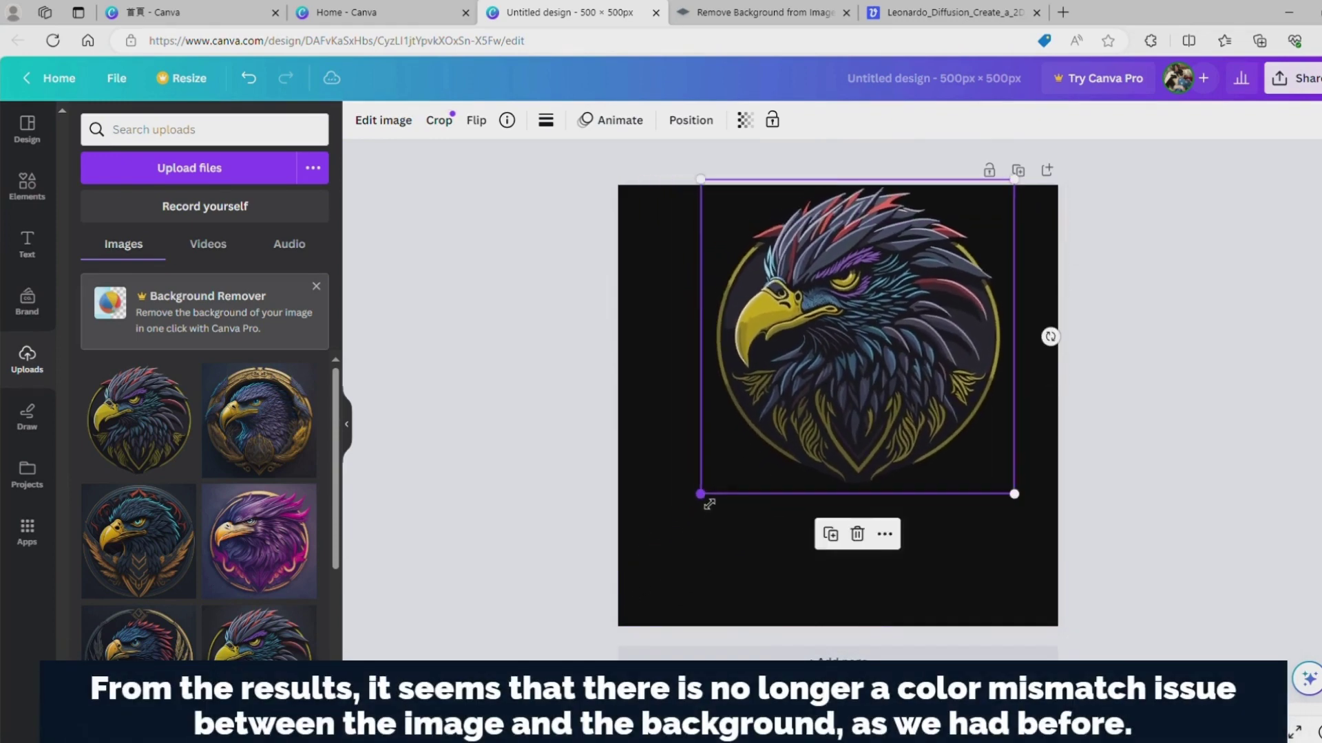
drag(858, 393, 839, 418)
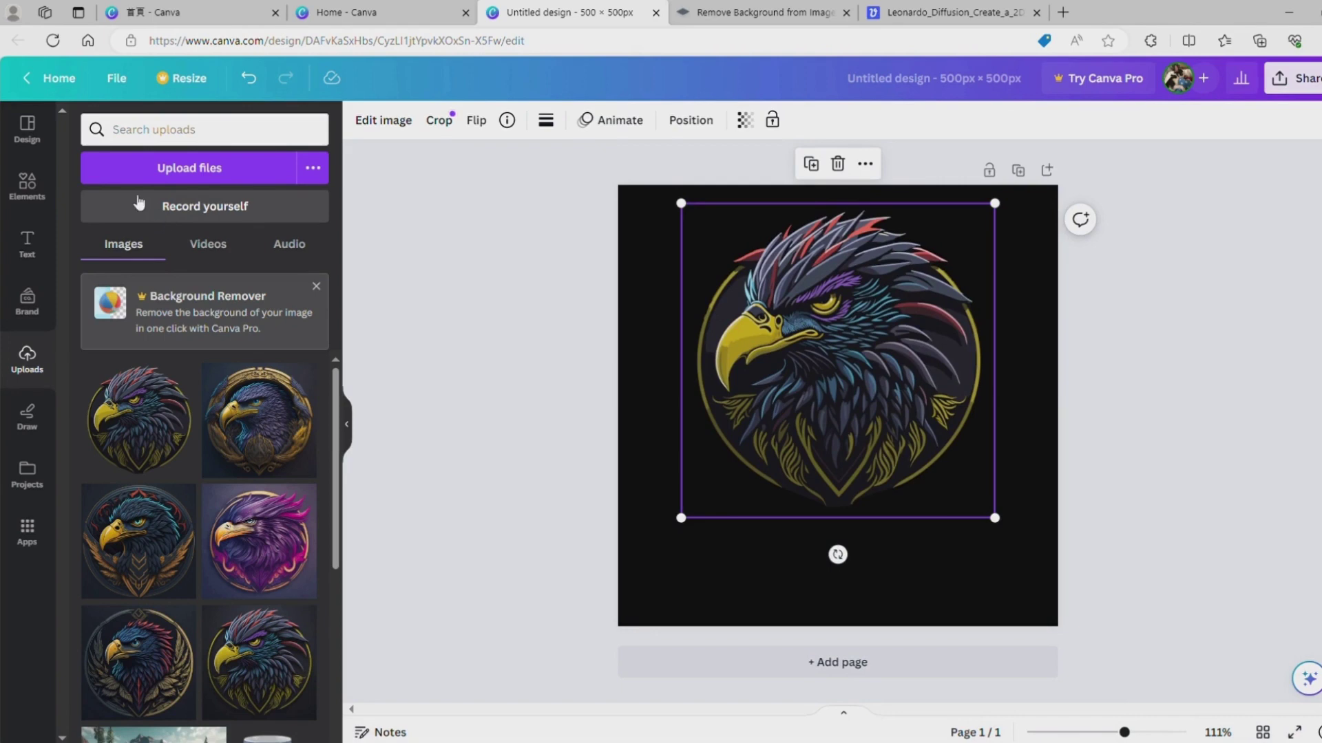
Add a heading text over the lower edge of the eagle logo and reduce its font size to 36
click(27, 242)
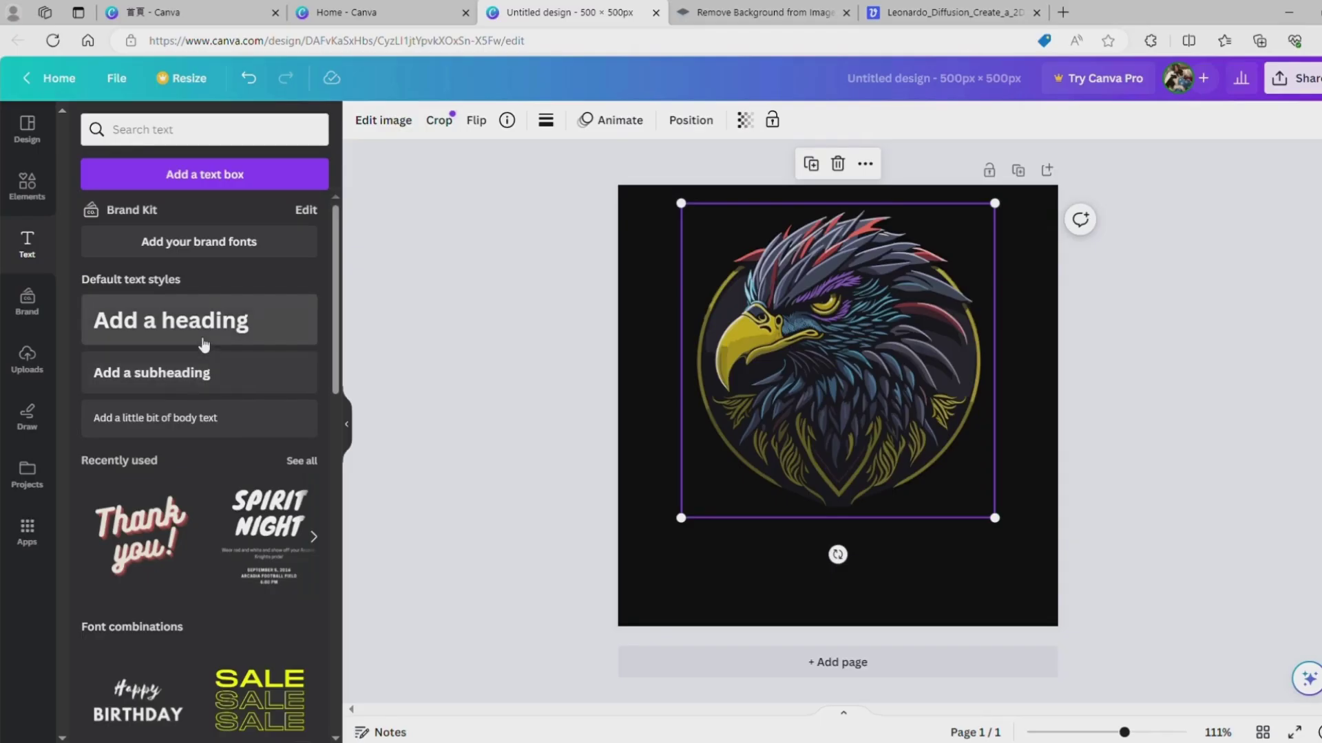
click(202, 339)
drag(896, 384, 909, 506)
click(500, 119)
click(500, 120)
click(500, 120)
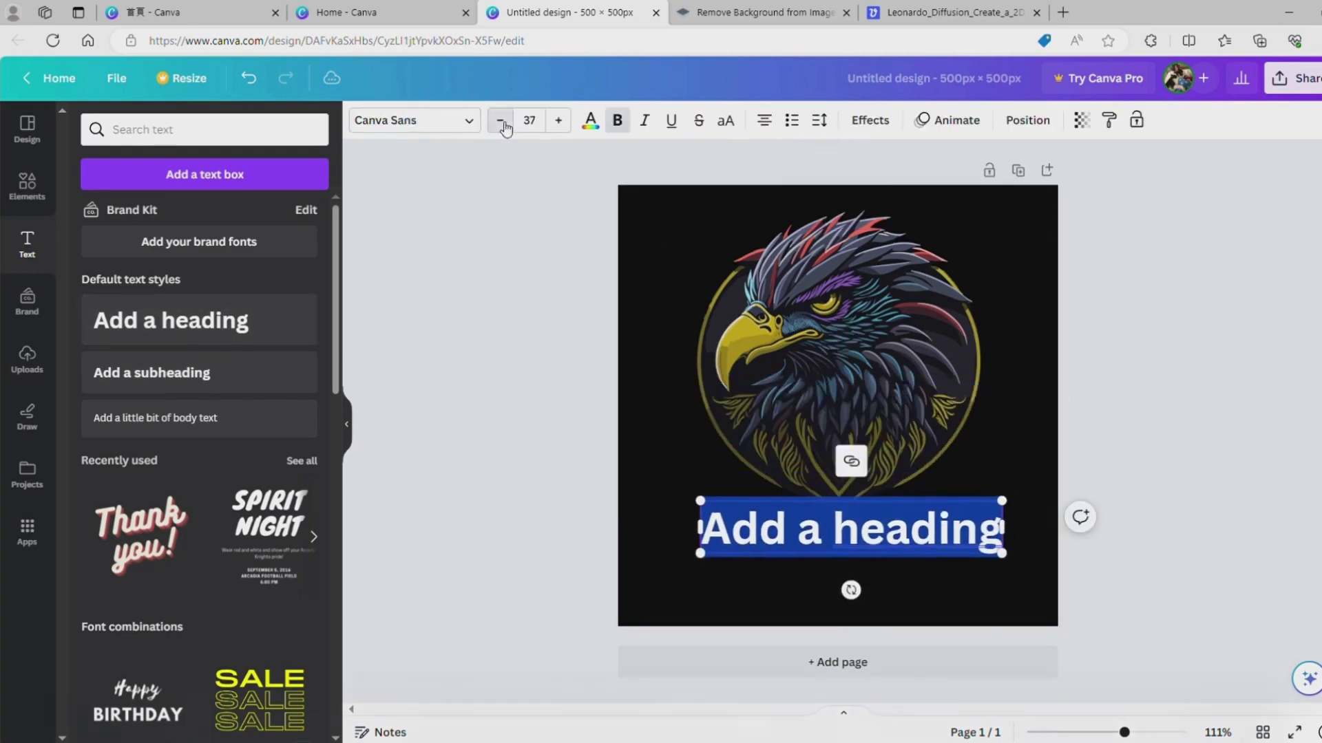
click(500, 120)
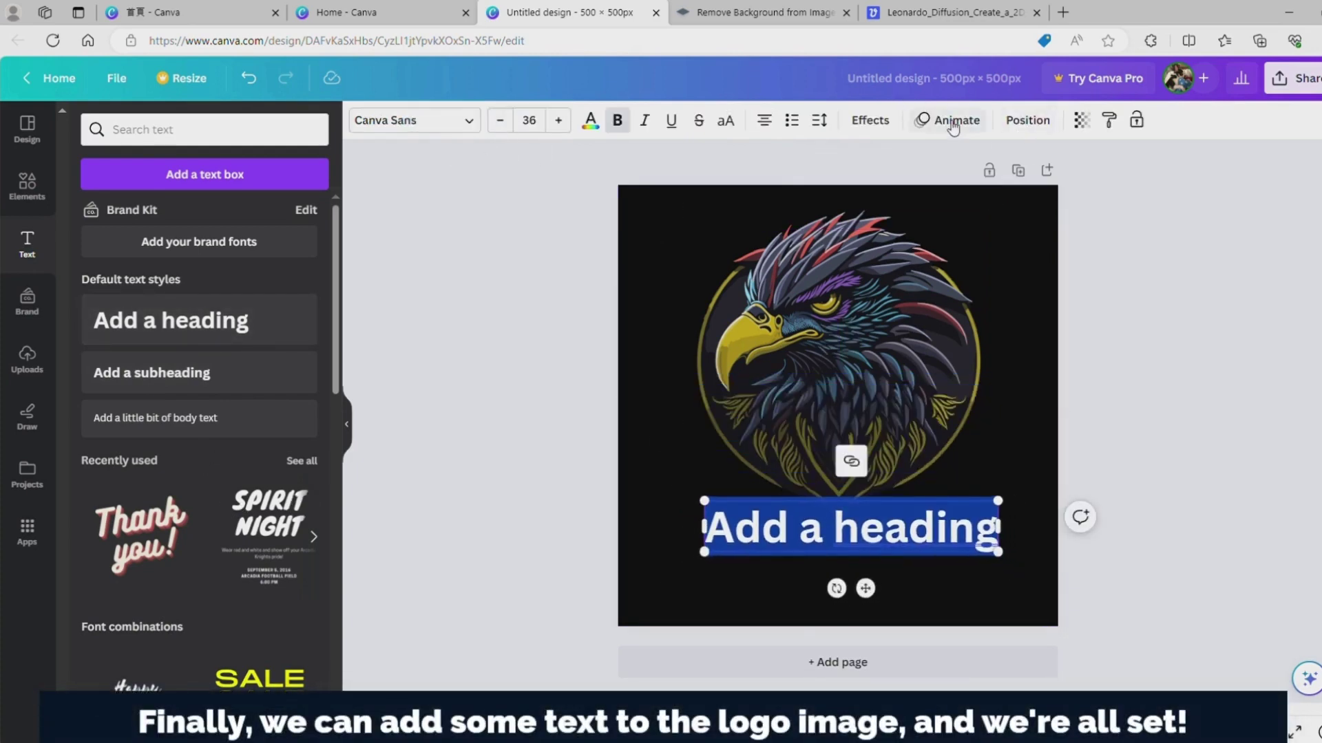
Apply the Curve text effect to the heading with a curve of -56 and centre it beneath the eagle
click(870, 121)
click(192, 661)
scroll(206, 551, down, 1)
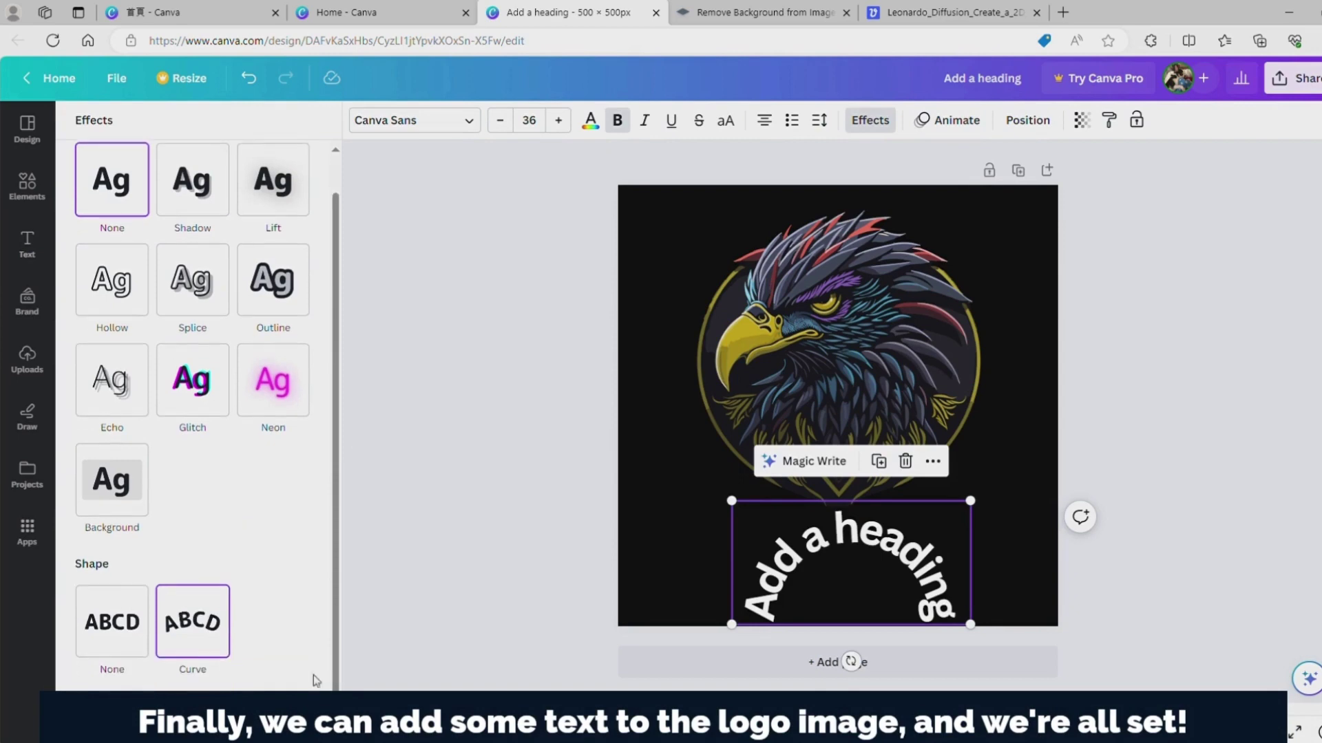
drag(142, 723, 127, 724)
drag(792, 554, 797, 570)
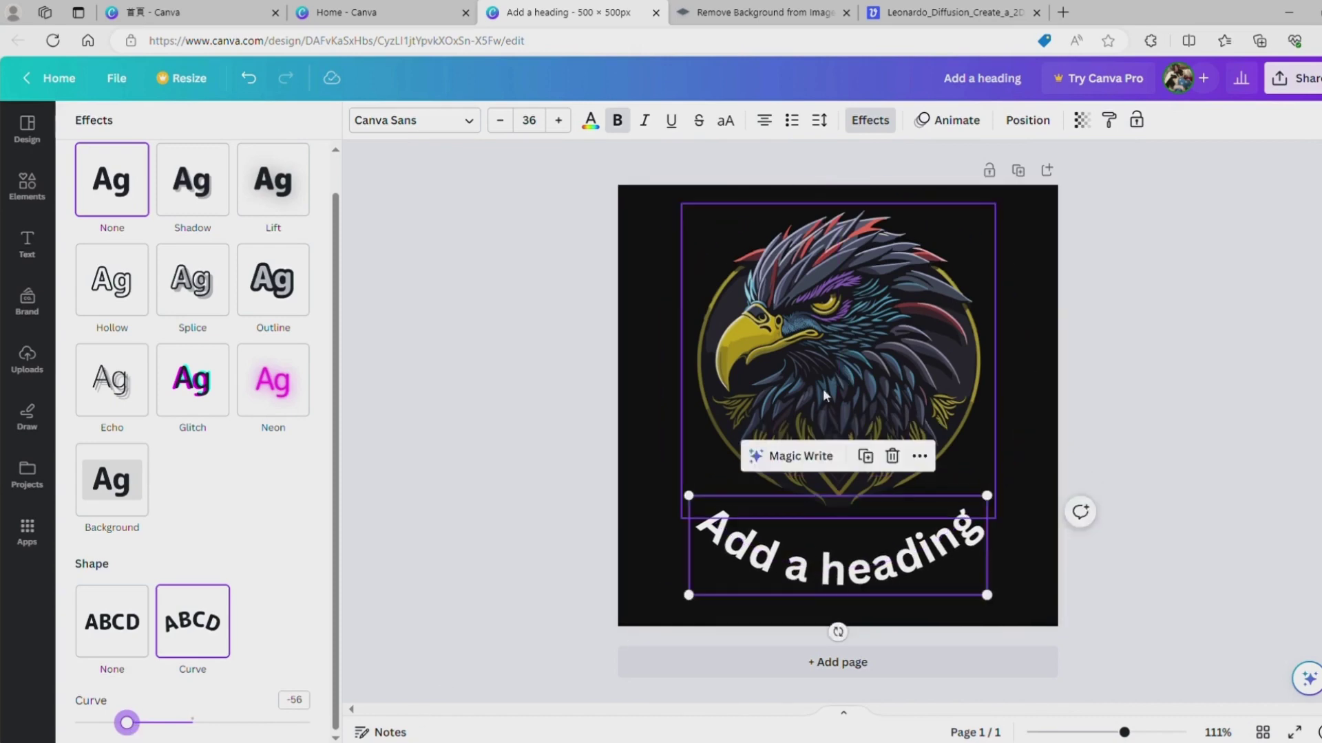
Shift the eagle logo slightly down the page and nudge the curved heading below it
drag(825, 380, 825, 393)
click(754, 591)
drag(754, 591, 762, 589)
Set the heading's curve to -55 and move the text up, centred along the logo's lower edge
click(870, 120)
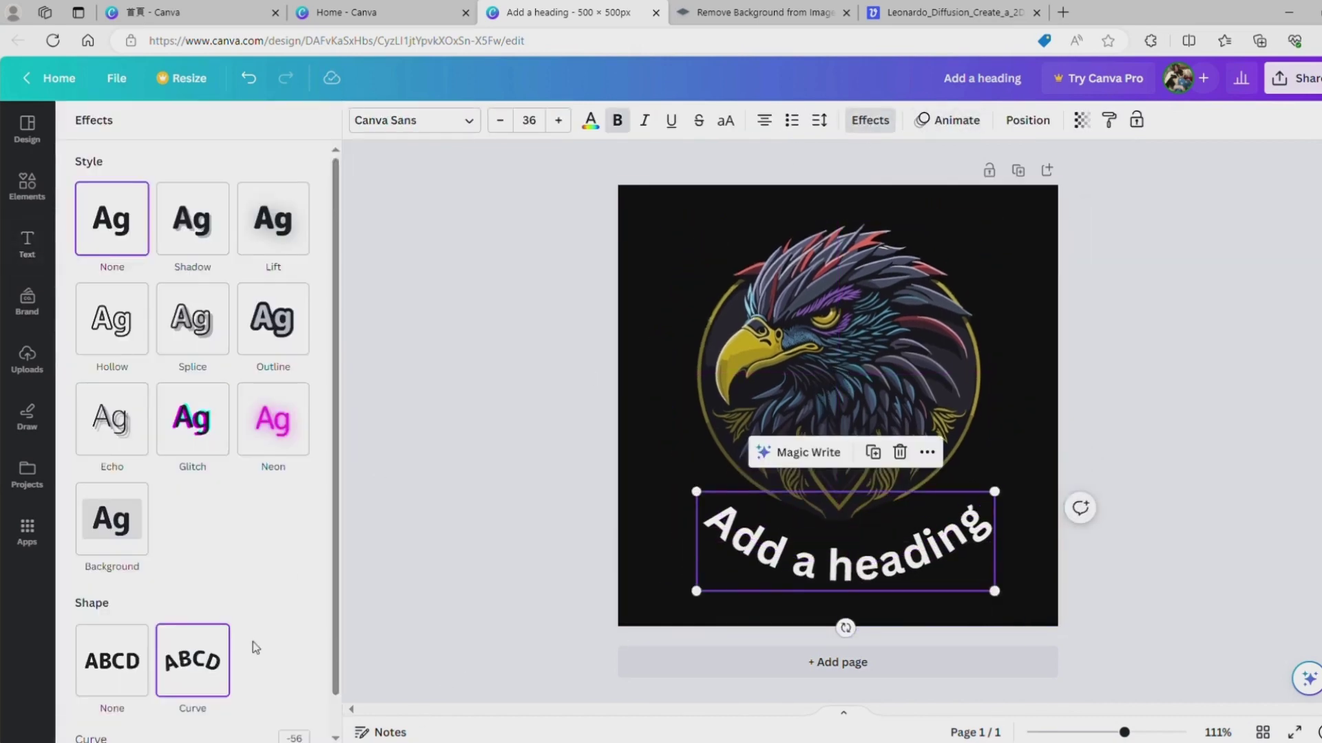
scroll(253, 641, down, 1)
drag(134, 728, 134, 728)
drag(798, 573, 791, 554)
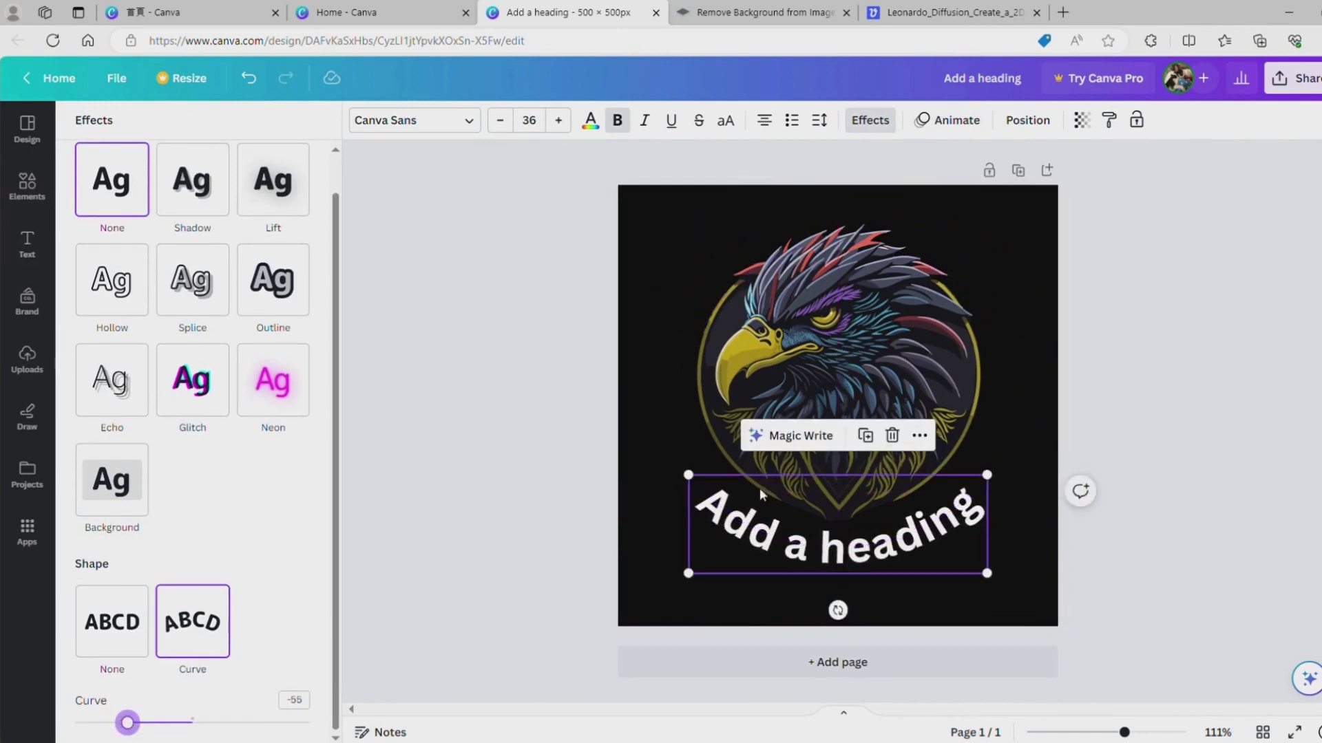
Change the curved heading's font to 210 수퍼사이즈 Black 3D and replace its text with EAGLE
click(482, 125)
click(254, 403)
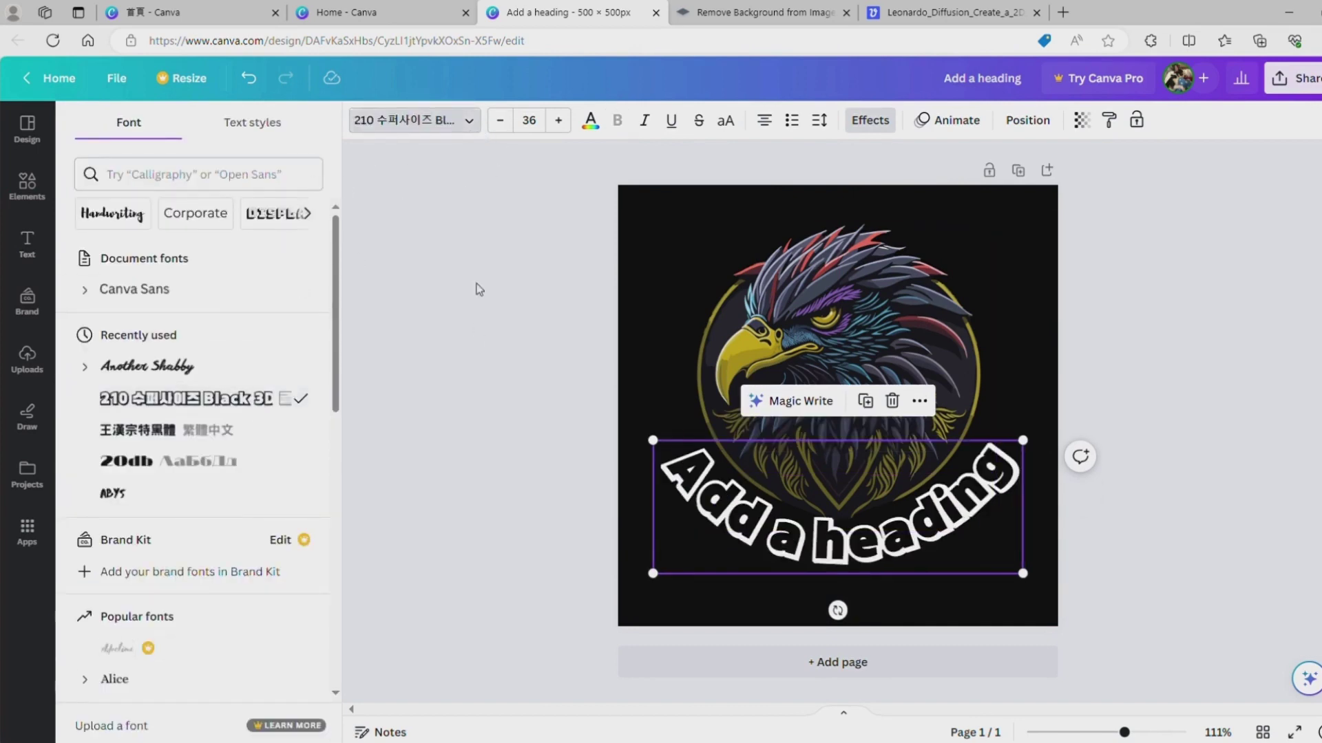
double_click(783, 527)
text(EAGLE)
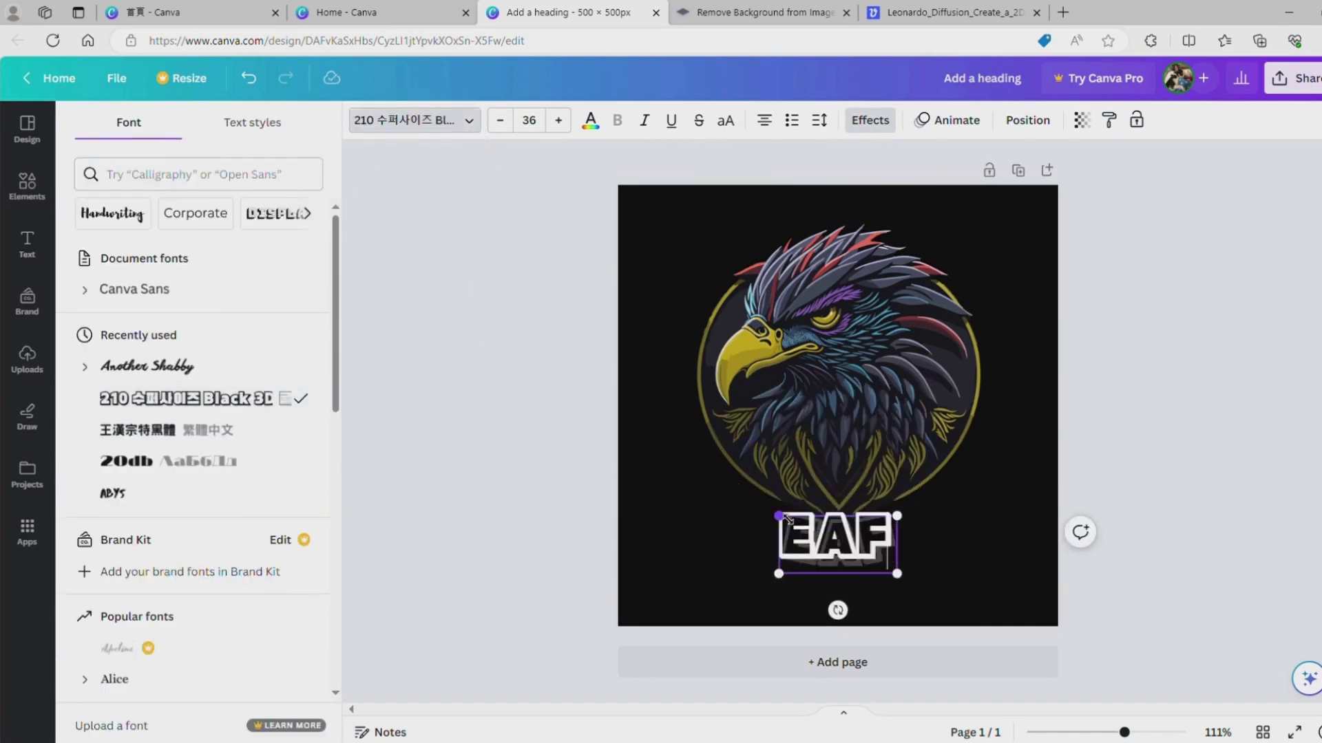
click(895, 599)
Position the EAGLE text beneath the logo and increase its font size to 40
click(888, 564)
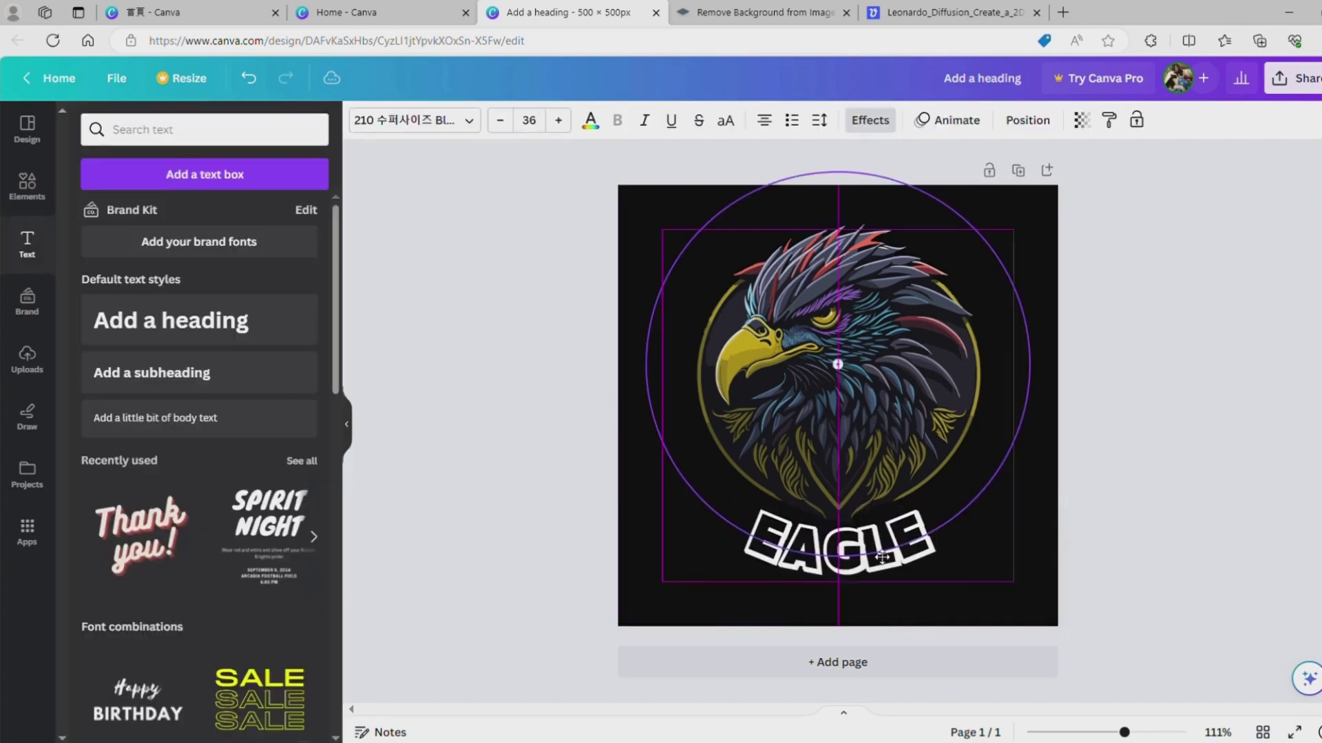
click(558, 120)
click(558, 121)
click(559, 120)
click(558, 121)
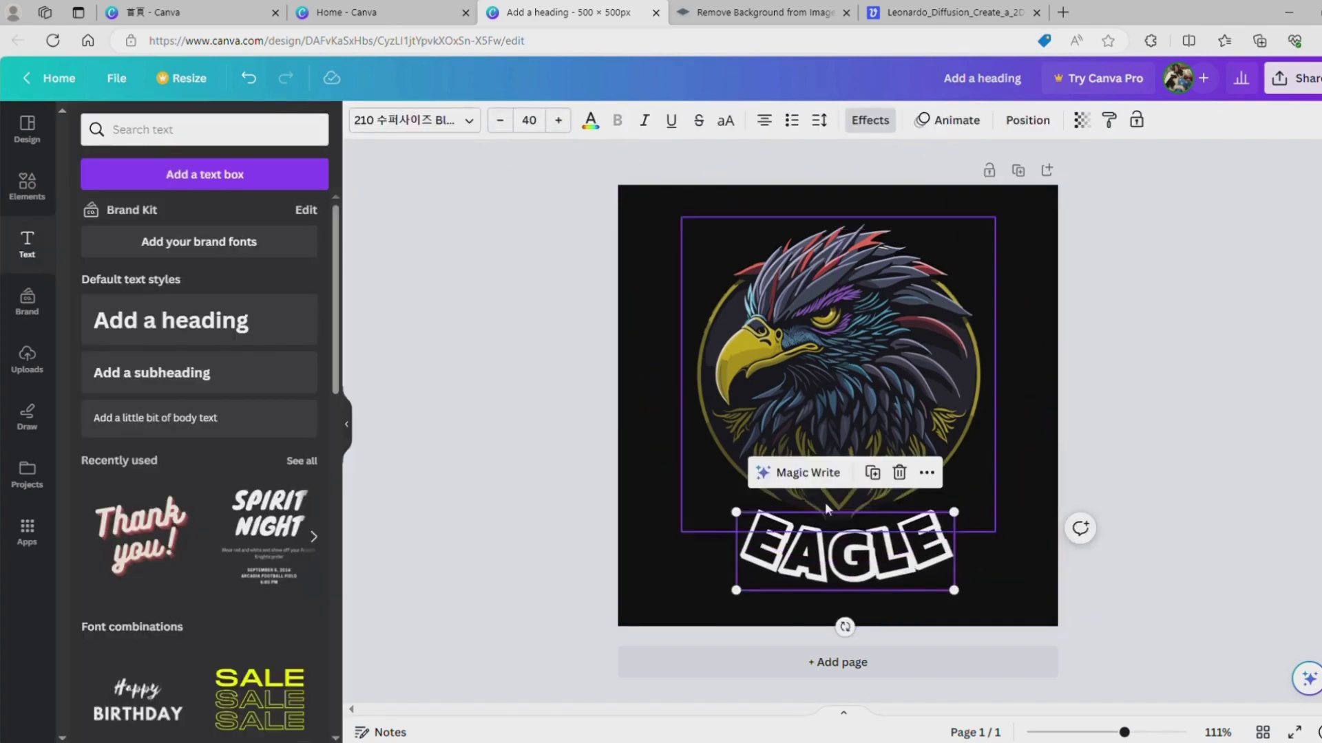
Recolour the EAGLE text to dark olive yellow #5E551A using a custom colour sampled from the design
click(590, 121)
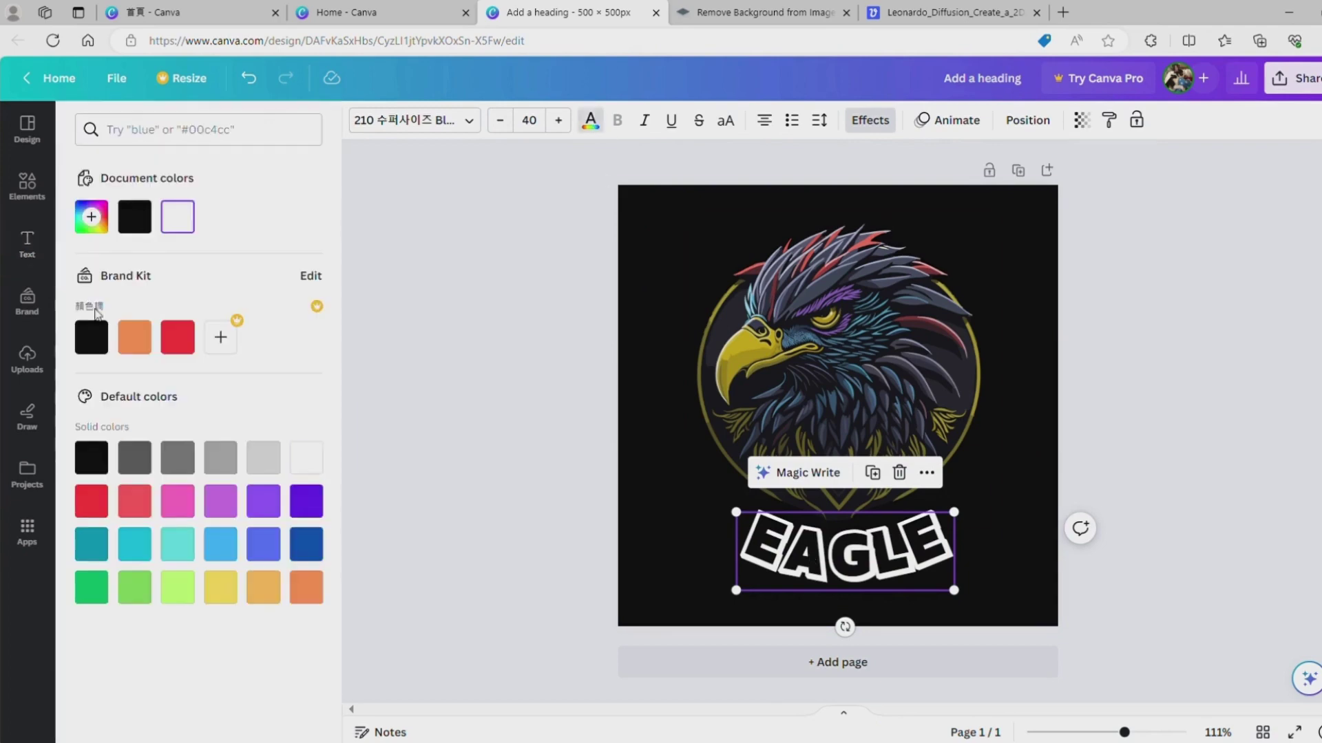
click(92, 217)
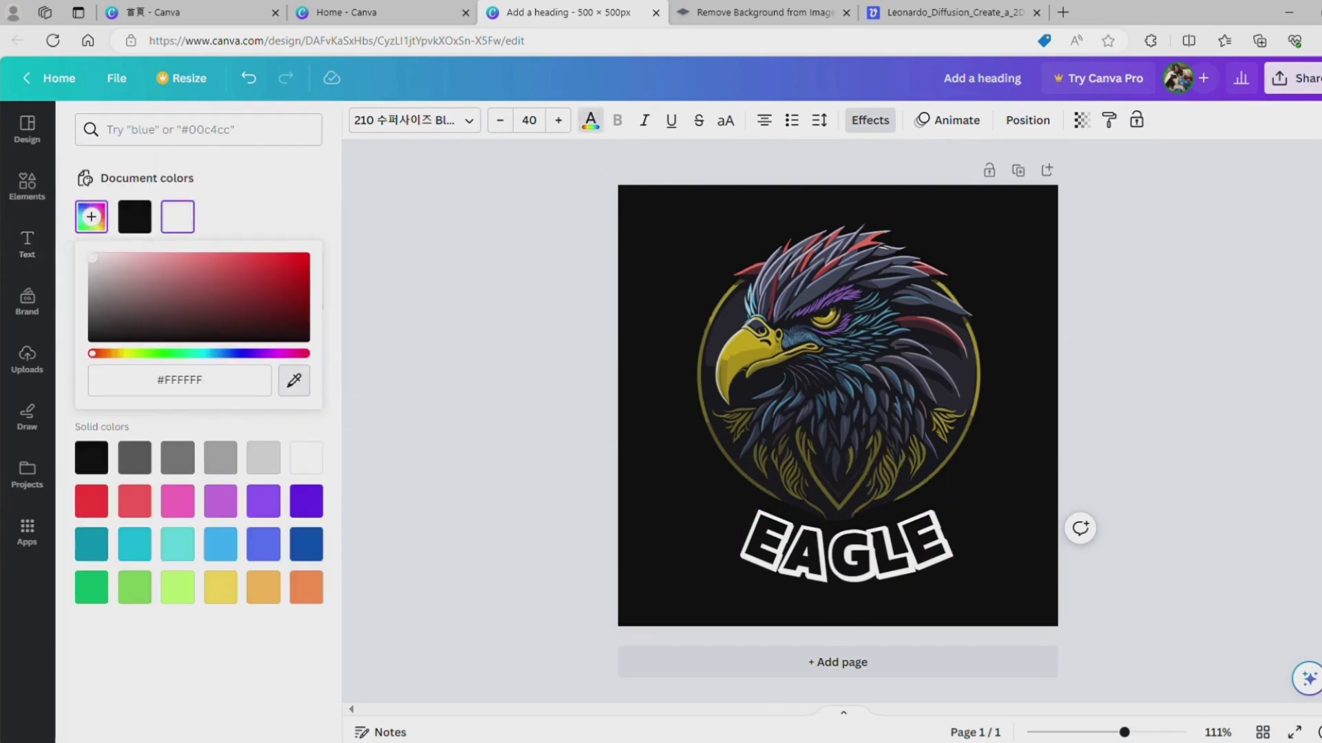
click(920, 555)
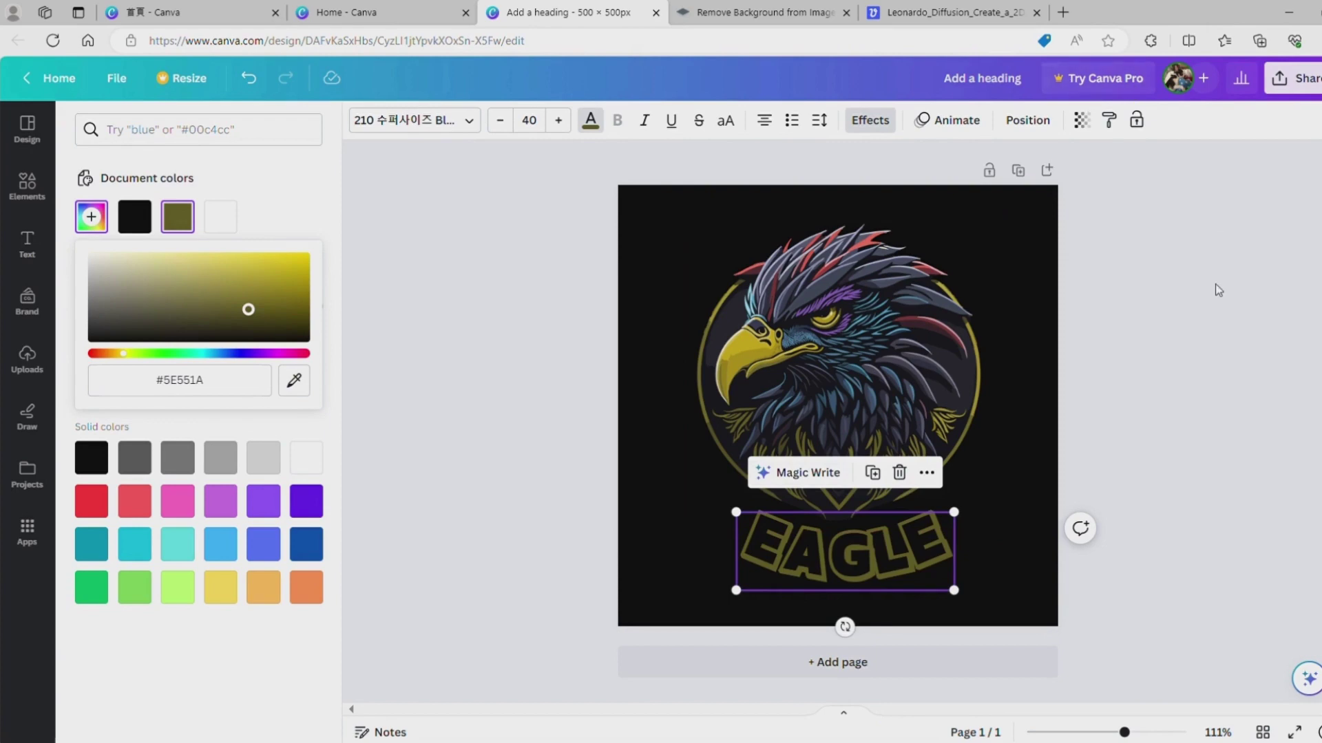
click(1023, 309)
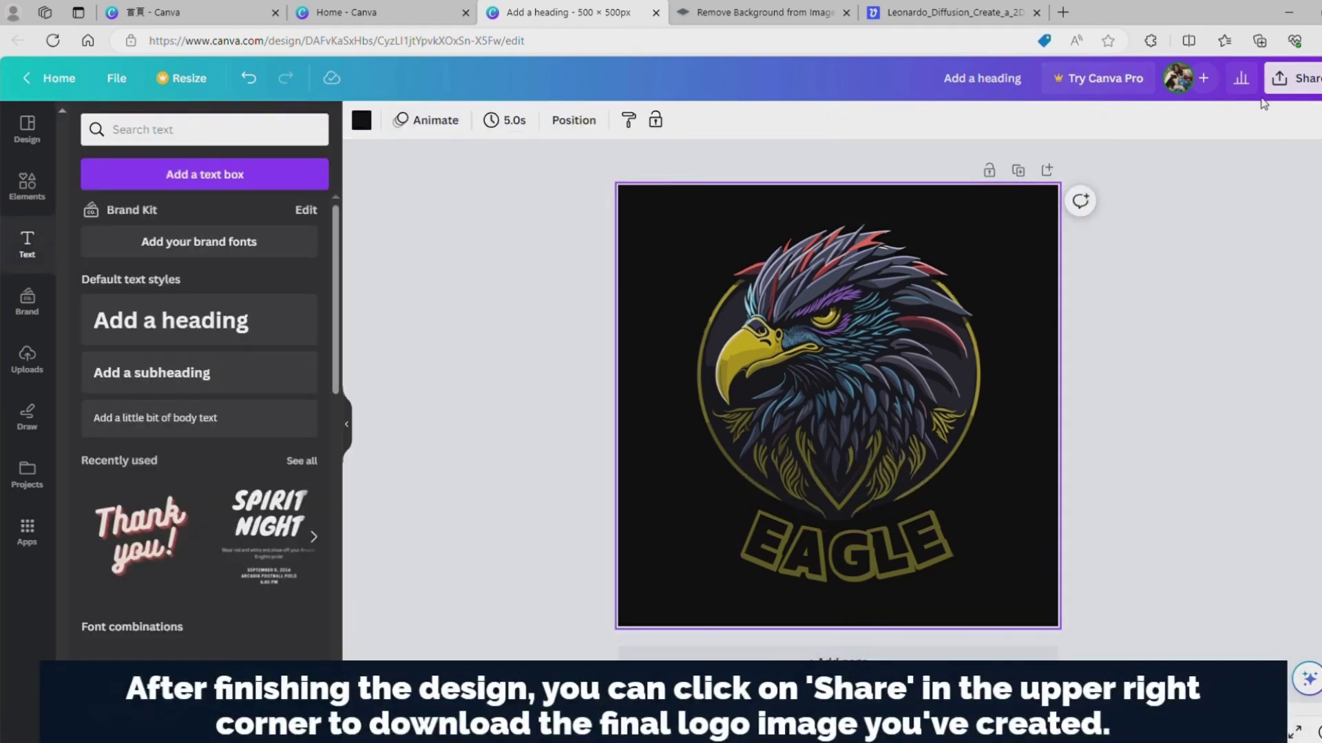
Download the finished eagle logo design as a 500 × 500 px PNG
click(1285, 78)
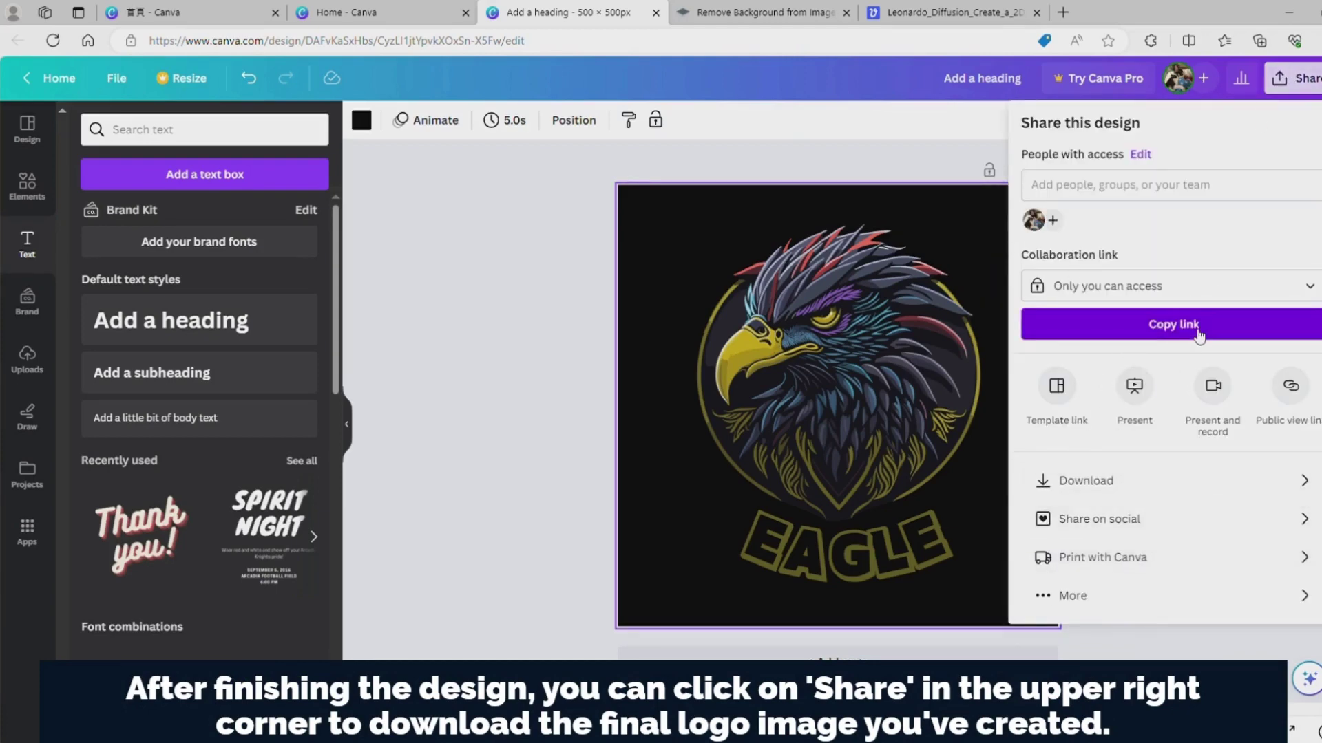
click(1139, 484)
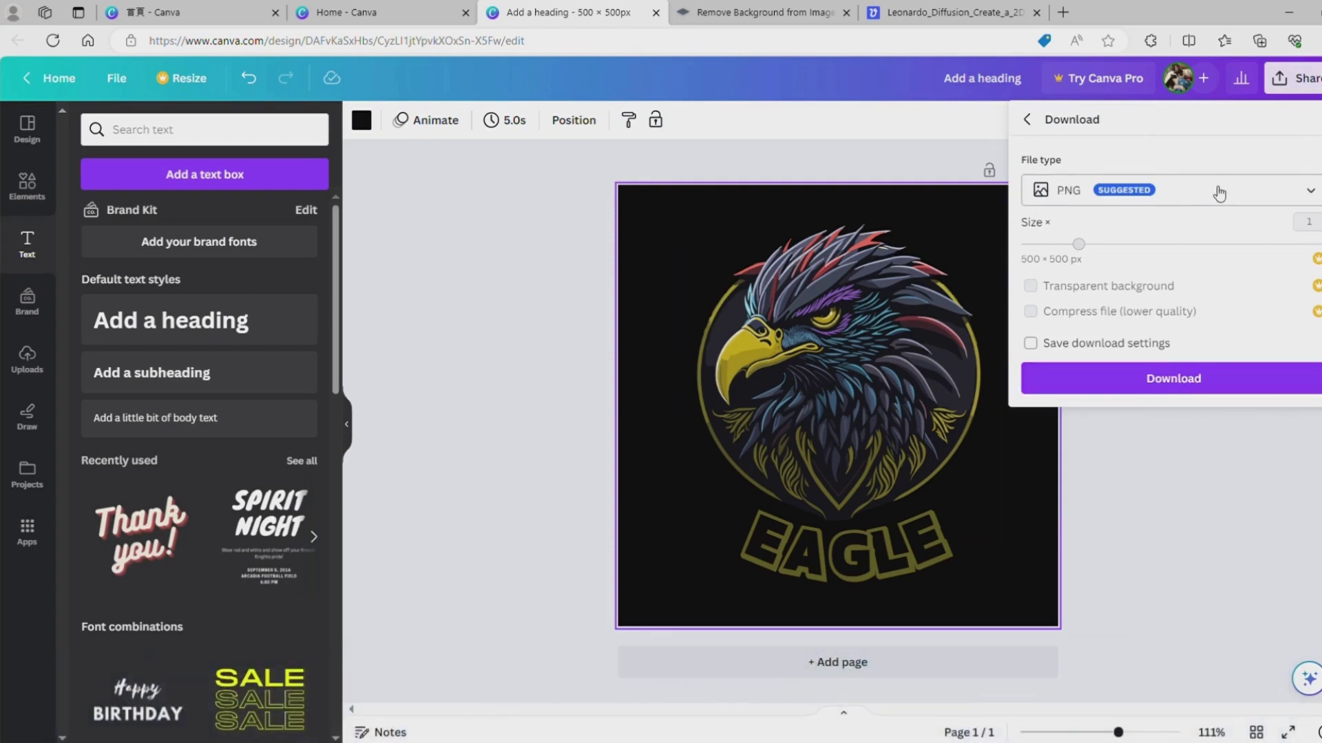
click(1161, 381)
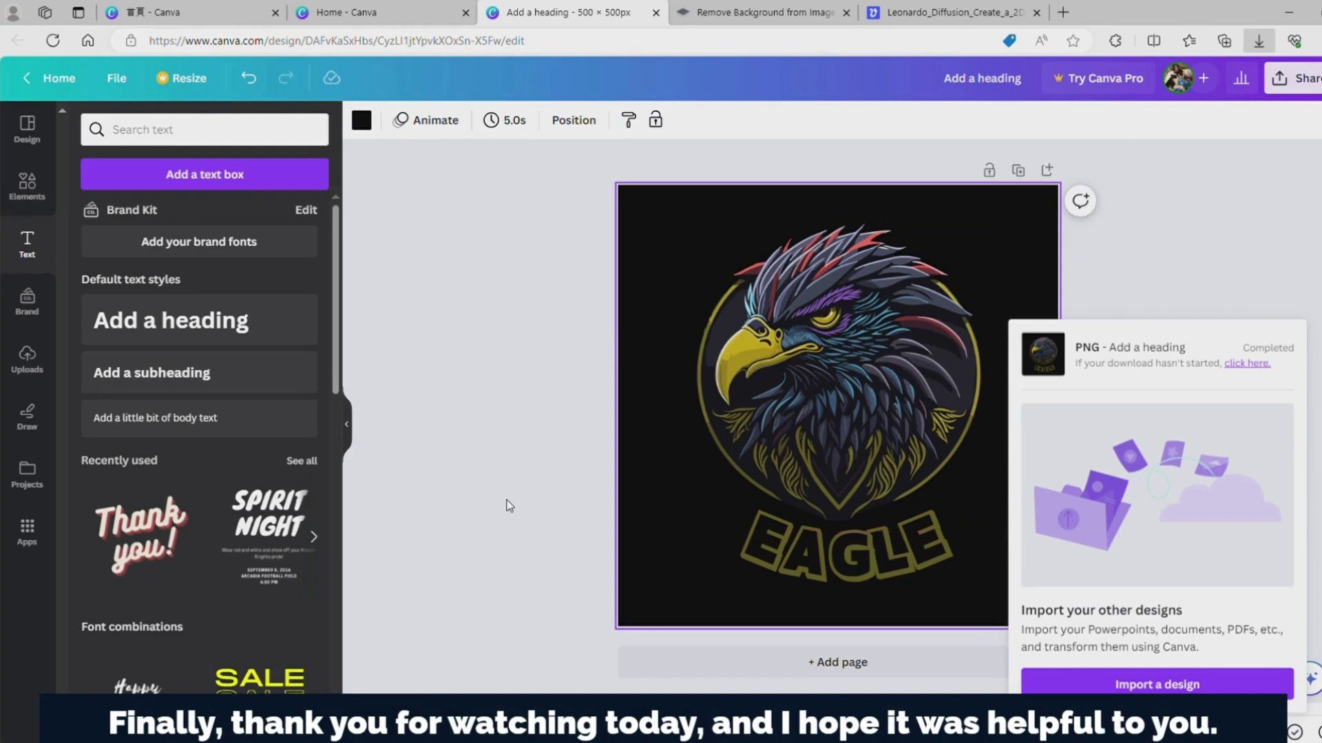
click(517, 452)
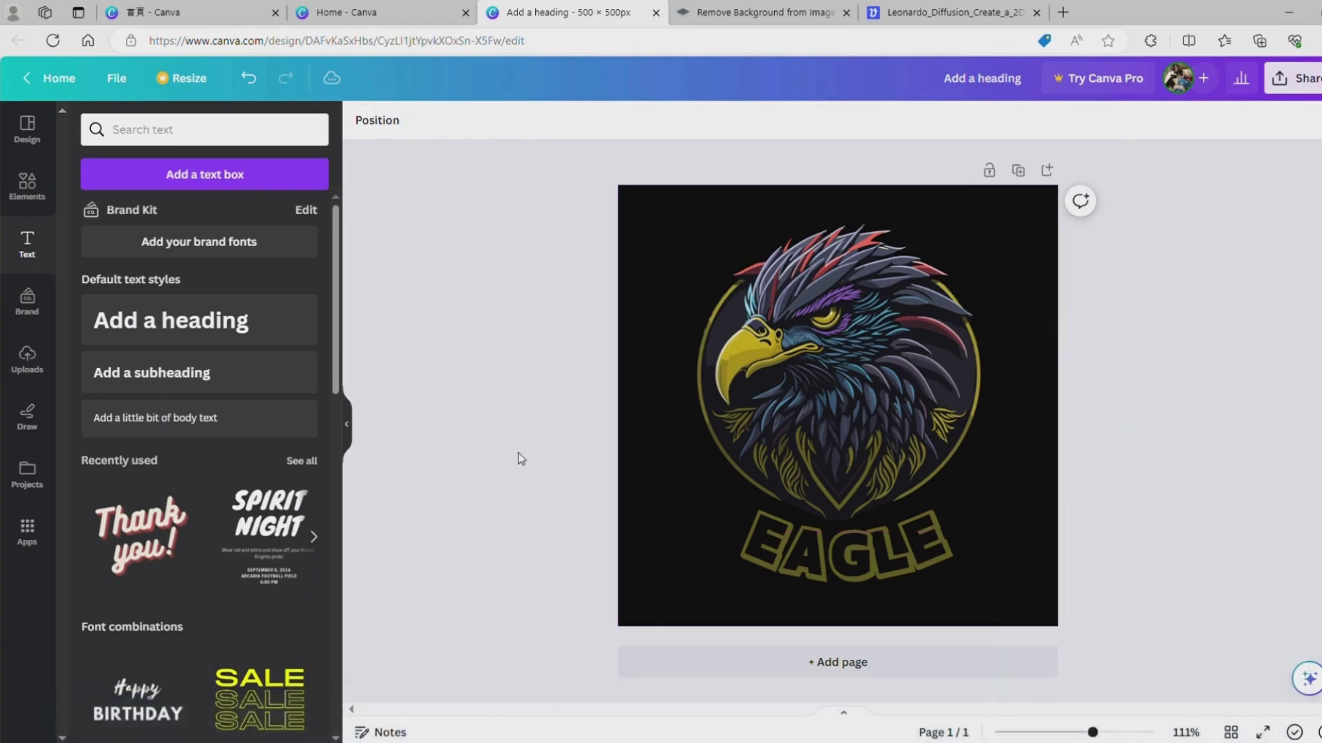